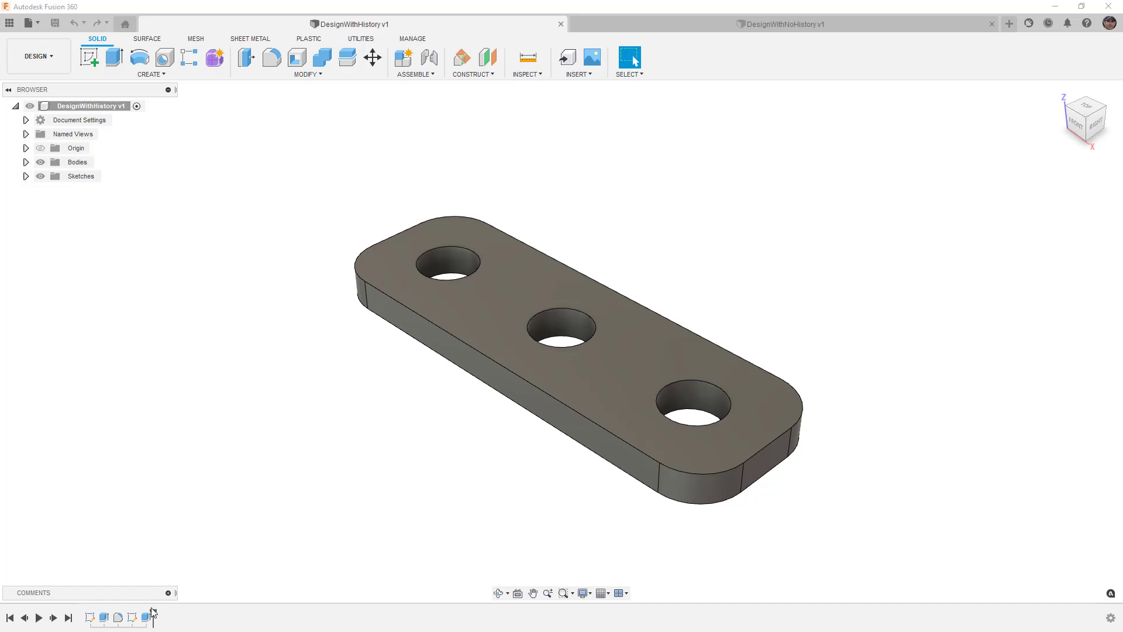
# - Examine the extrude and fillet features in the timeline and the option to stop capturing design history
pyautogui.click(105, 620)
pyautogui.click(119, 618)
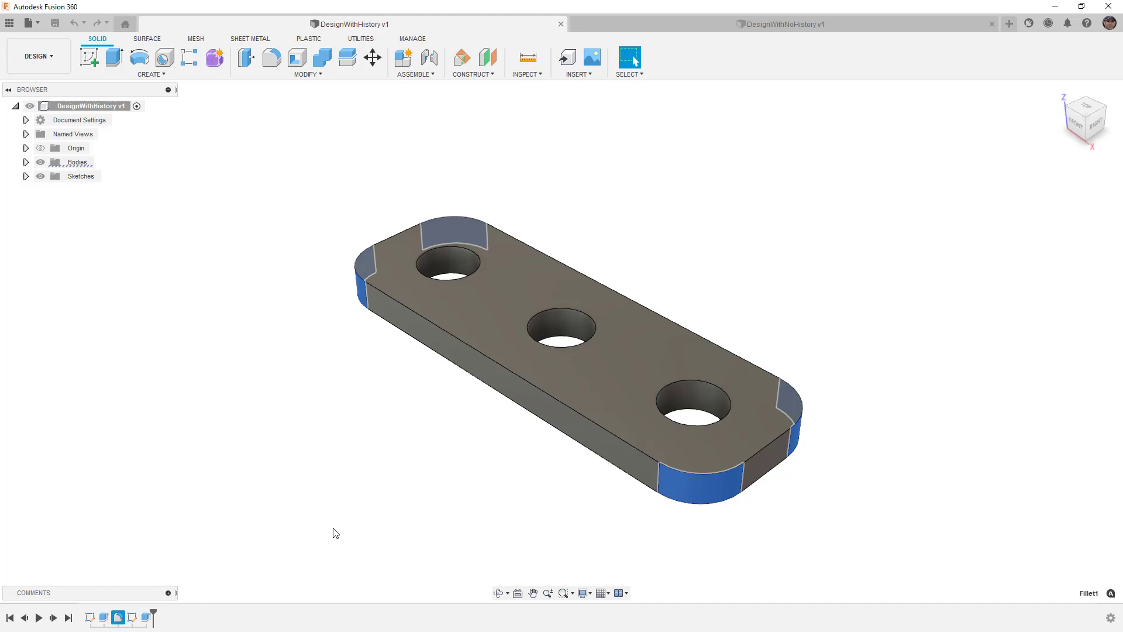
pyautogui.click(1111, 618)
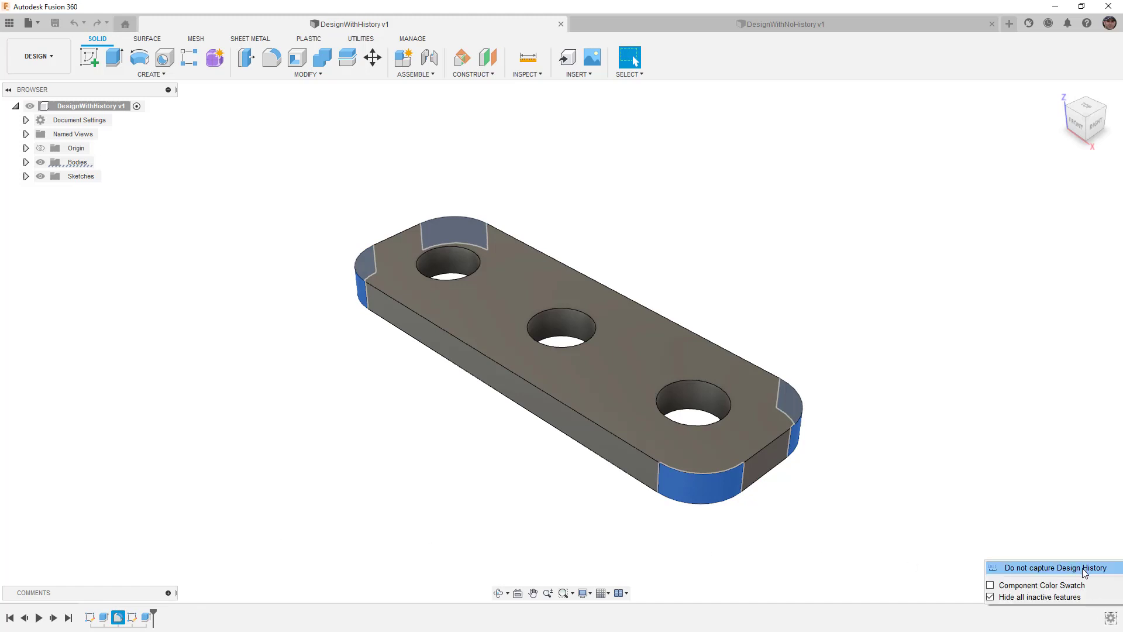
pyautogui.click(326, 245)
pyautogui.rightClick(105, 108)
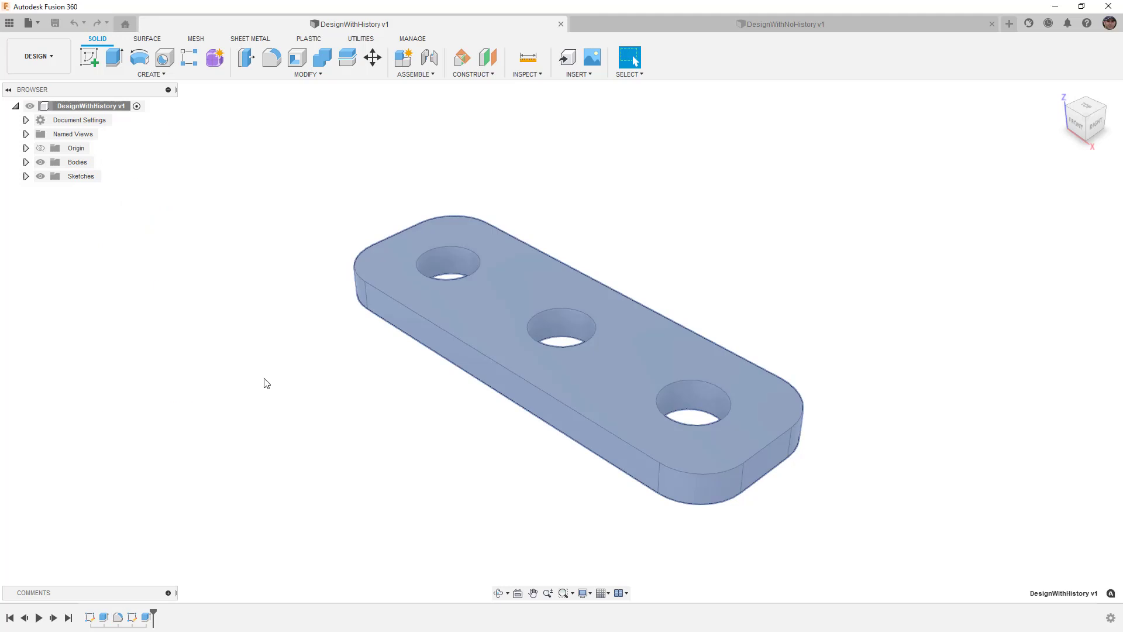
pyautogui.click(268, 379)
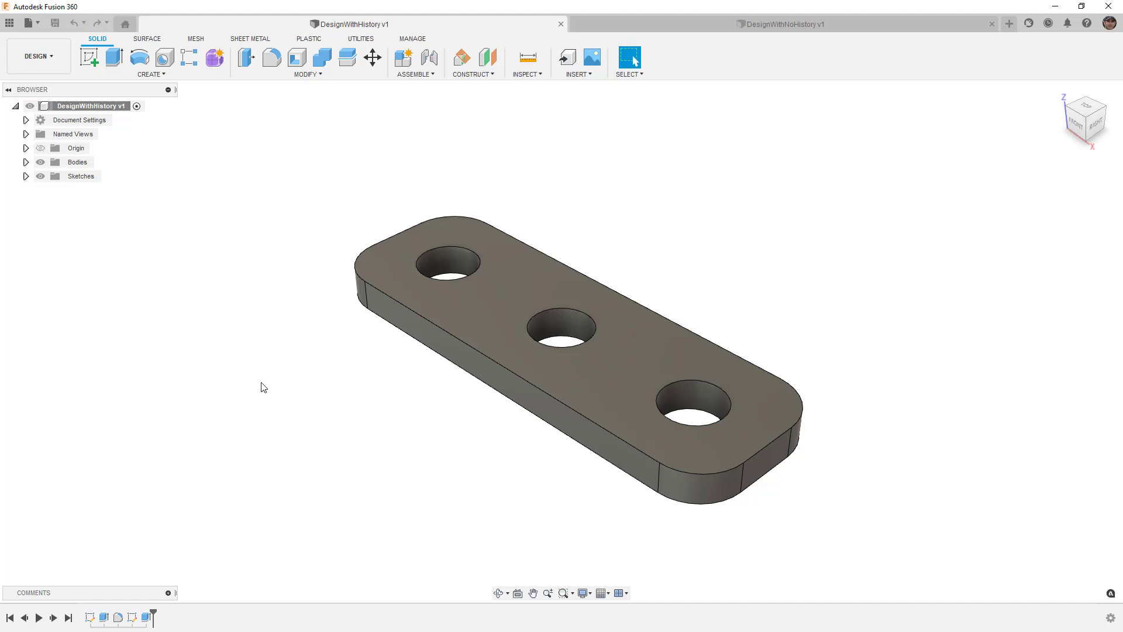
# - Compare the DesignWithNoHistory document with DesignWithHistory, and inspect the first extrusion in the latter's timeline
pyautogui.click(676, 27)
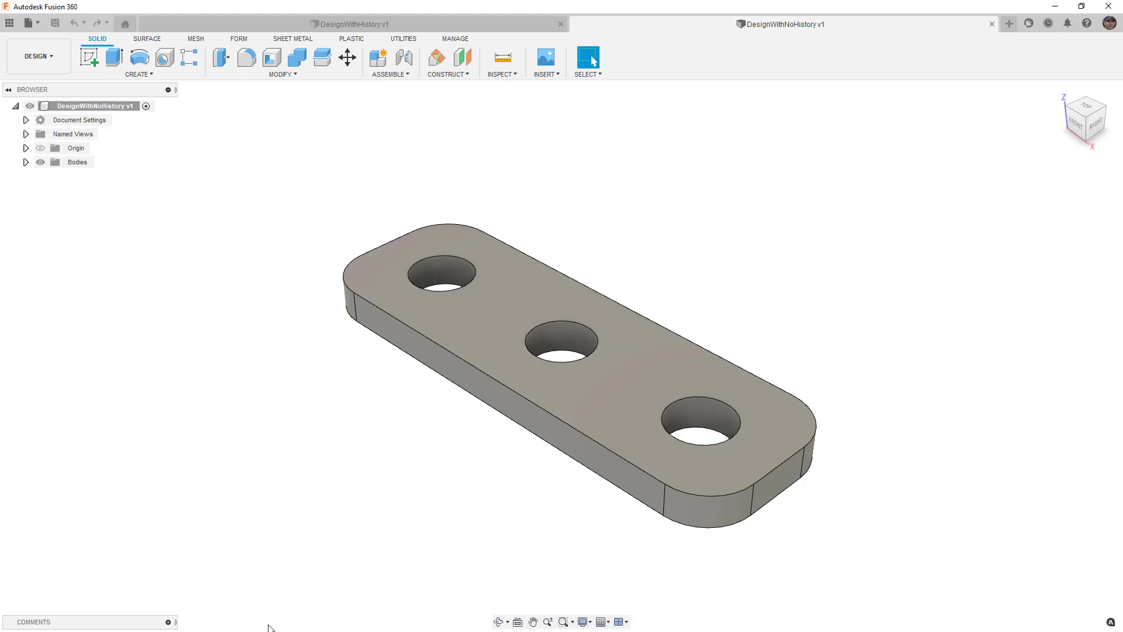
pyautogui.click(429, 25)
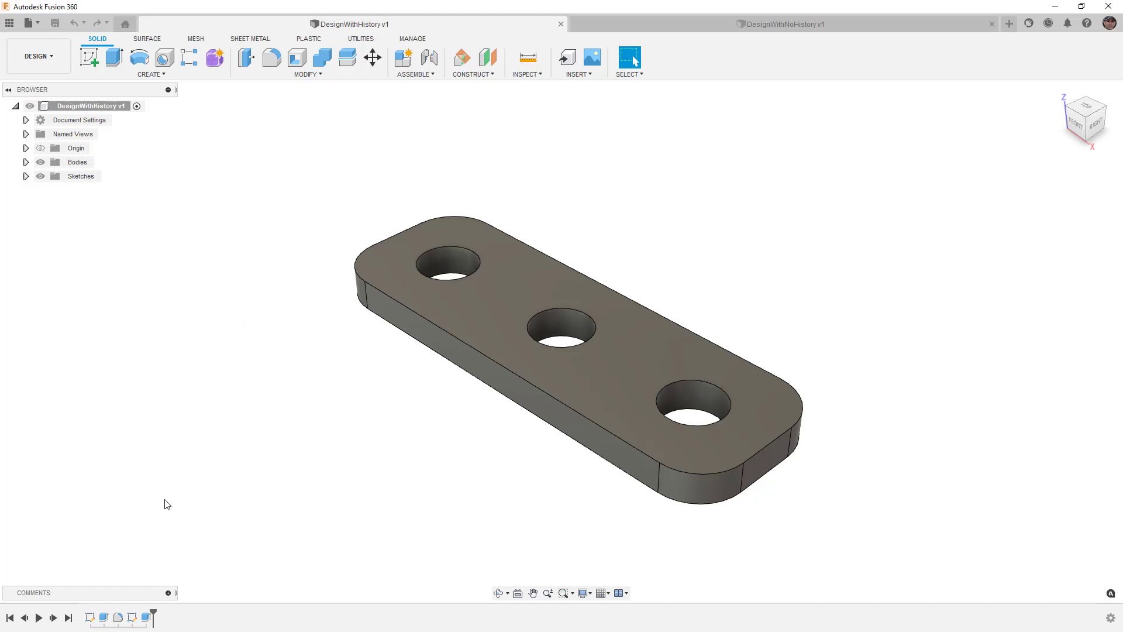
pyautogui.click(107, 617)
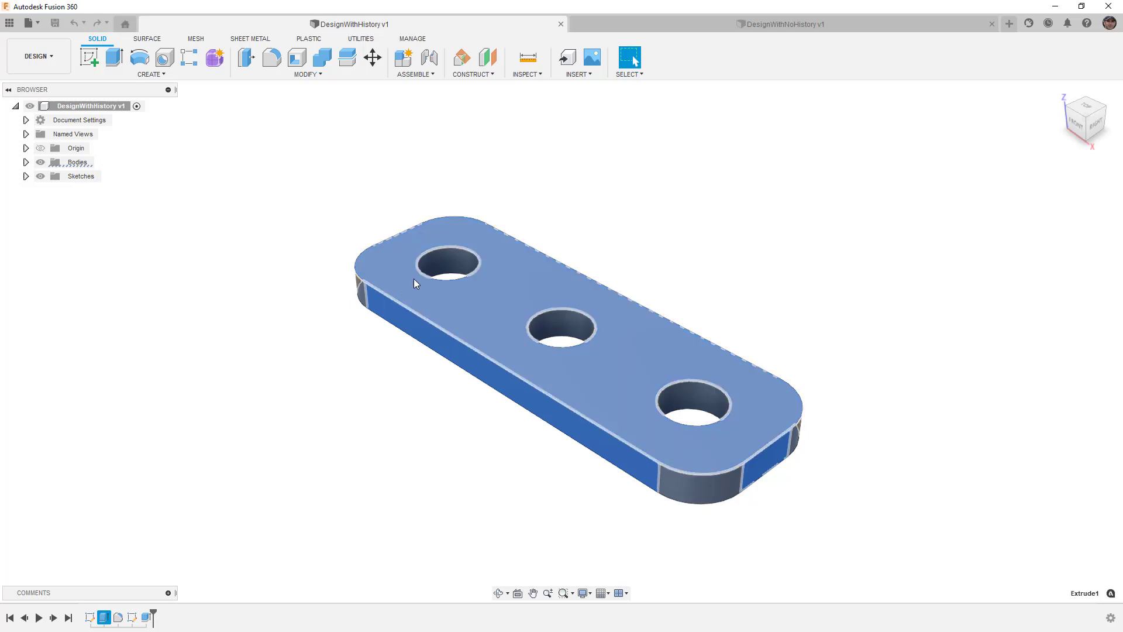
# - Try deleting the cylindrical face of the hole at the plate's far end, and remove that DeleteFace1 feature from the timeline
pyautogui.click(447, 262)
pyautogui.press('Delete')
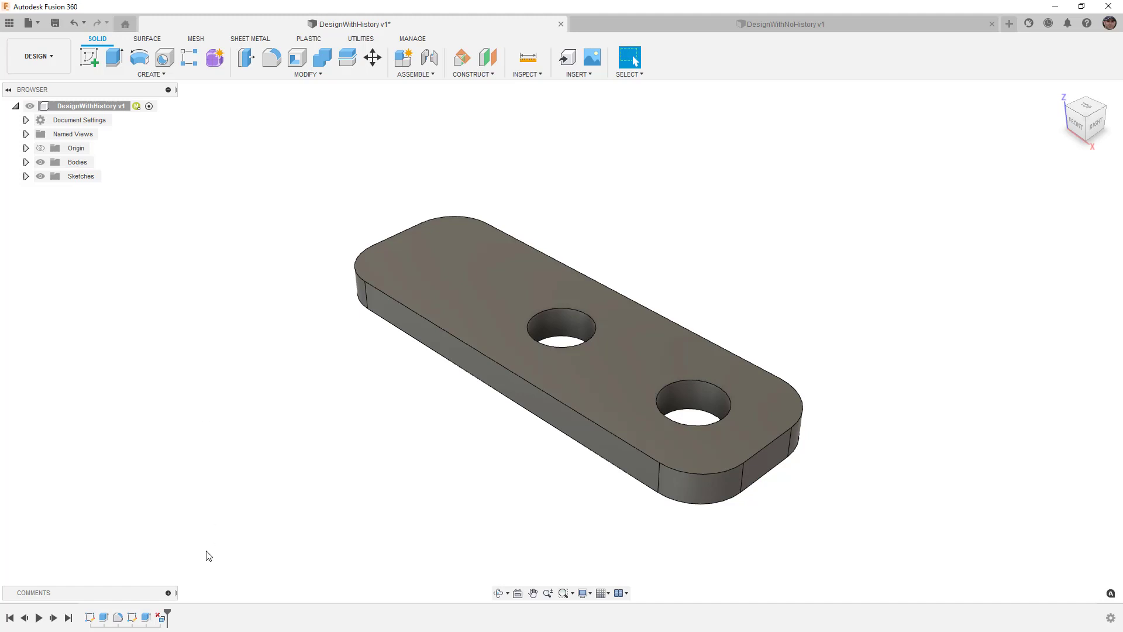
pyautogui.click(162, 615)
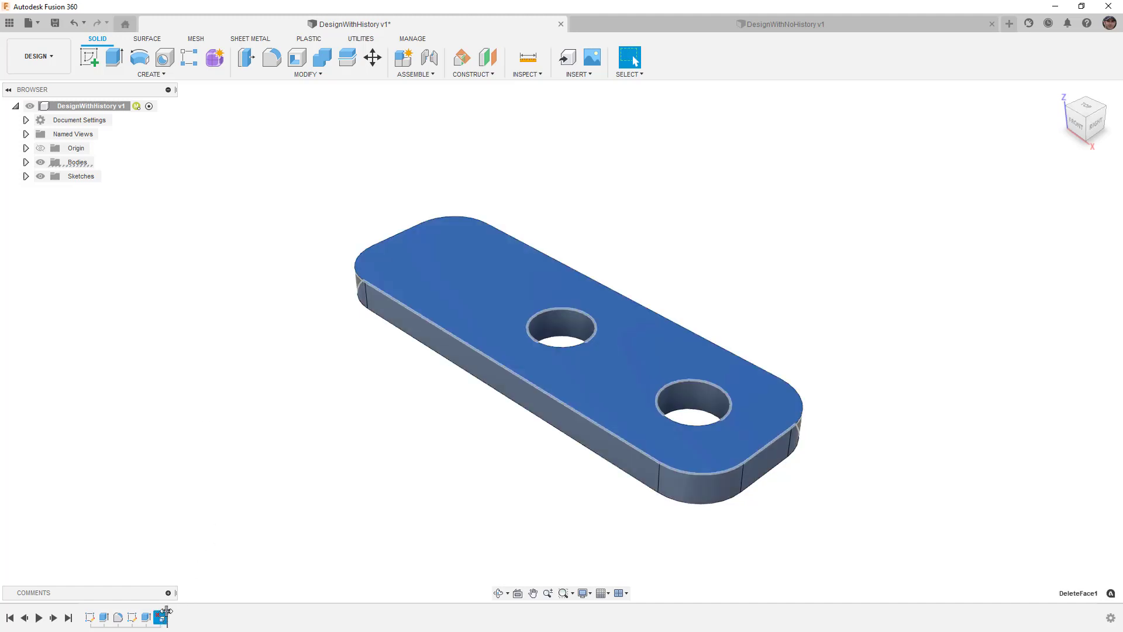
pyautogui.moveTo(162, 612); pyautogui.dragTo(166, 614)
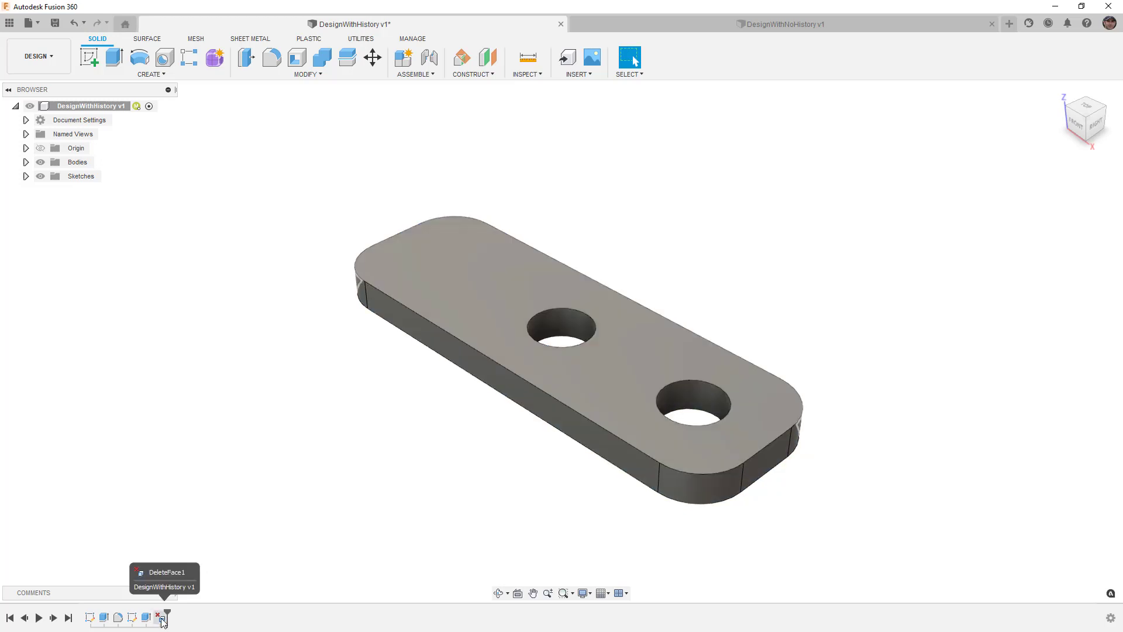
pyautogui.click(162, 618)
pyautogui.press('Delete')
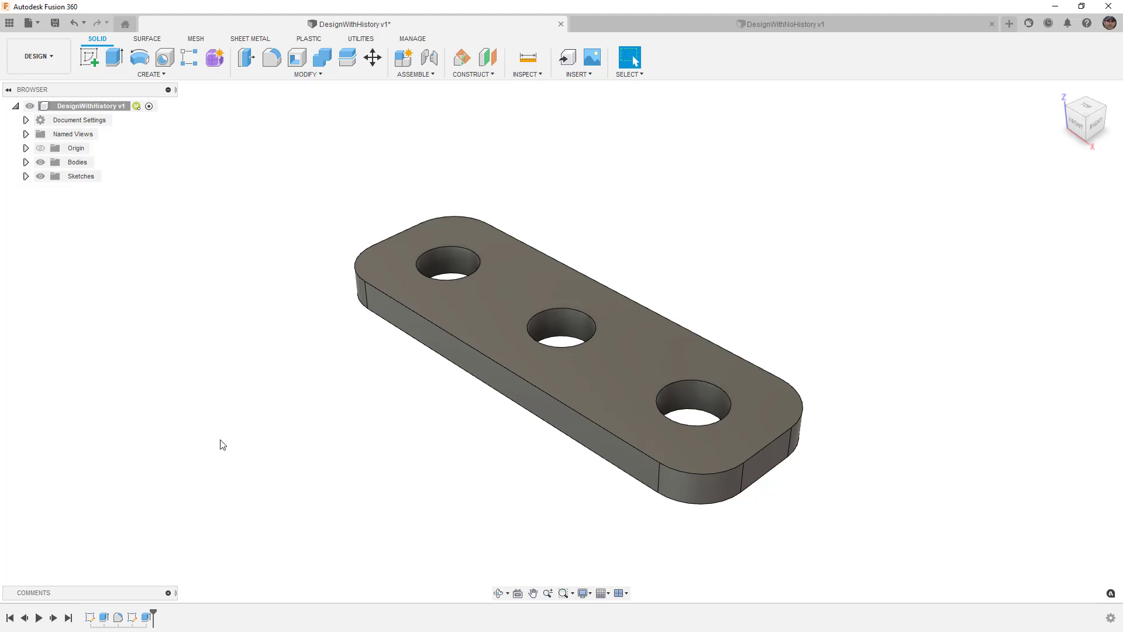
# - Create an empty form in the history-based design and finish it
pyautogui.click(216, 63)
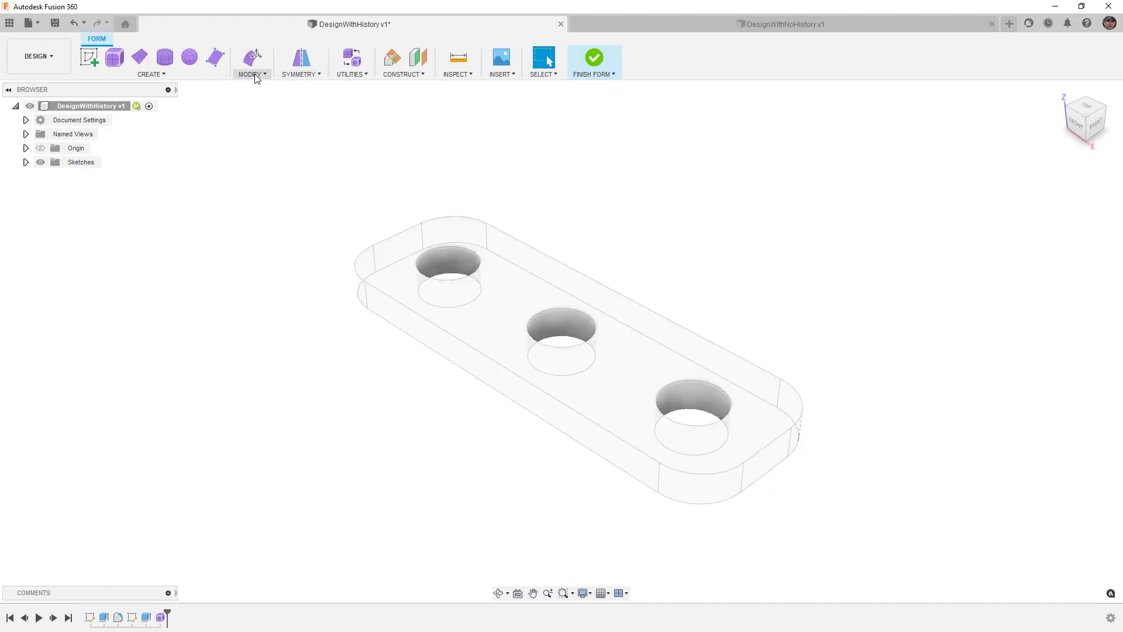
pyautogui.click(594, 58)
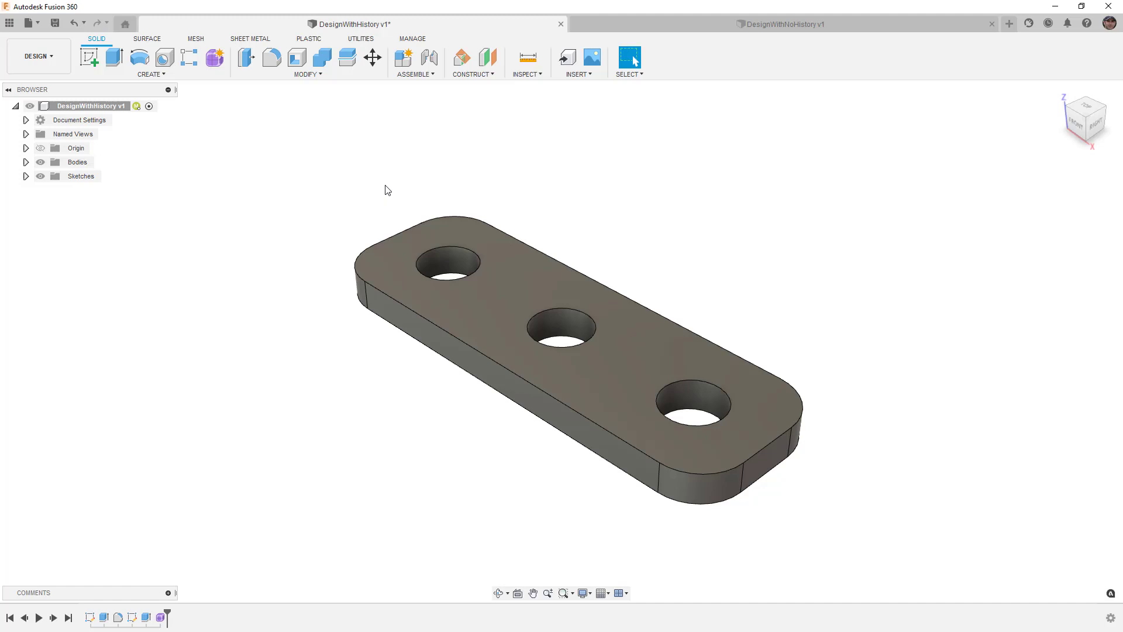
# - Switch to the Generative Design workspace and create a Structural Component study
pyautogui.click(51, 55)
pyautogui.click(49, 103)
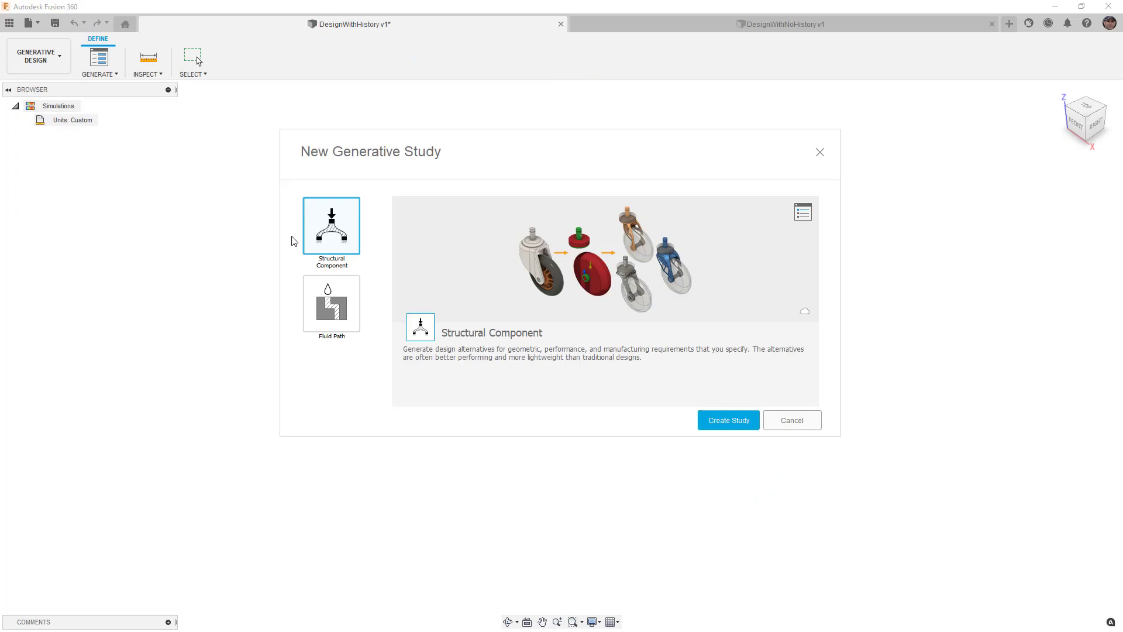
pyautogui.click(738, 424)
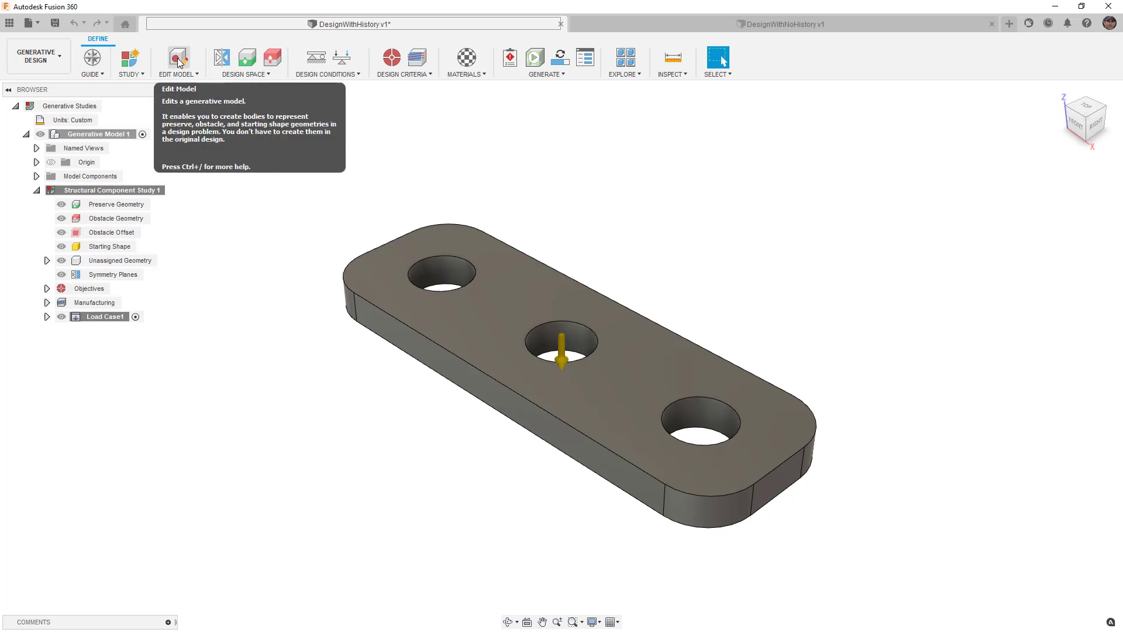
# - Start editing the generative model and look through the available creation and modification commands
pyautogui.click(179, 58)
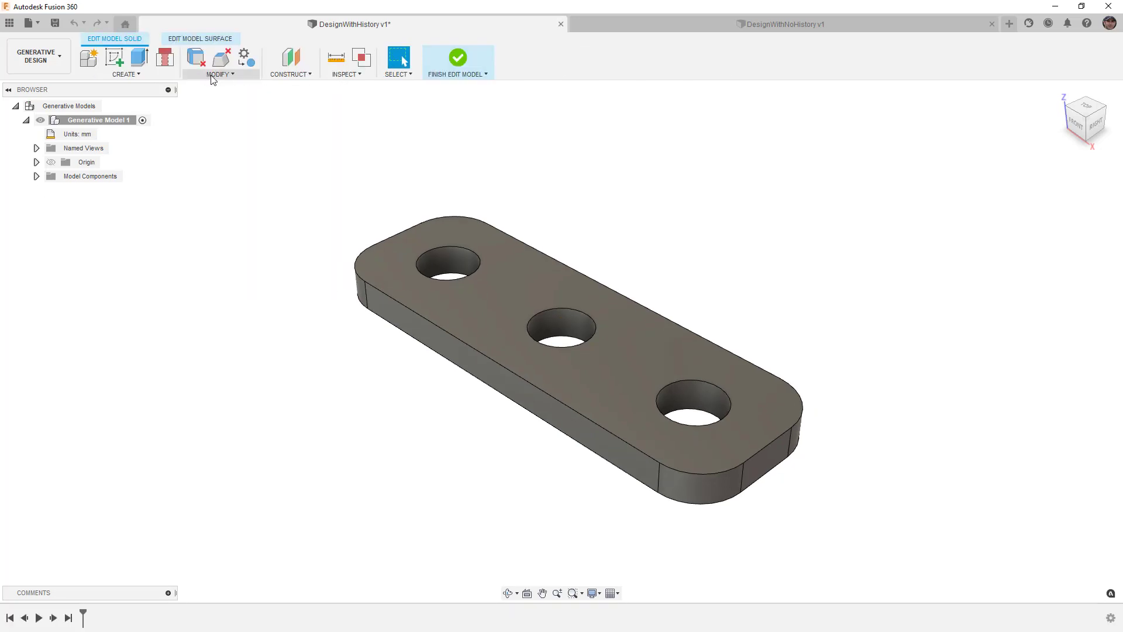
pyautogui.click(212, 76)
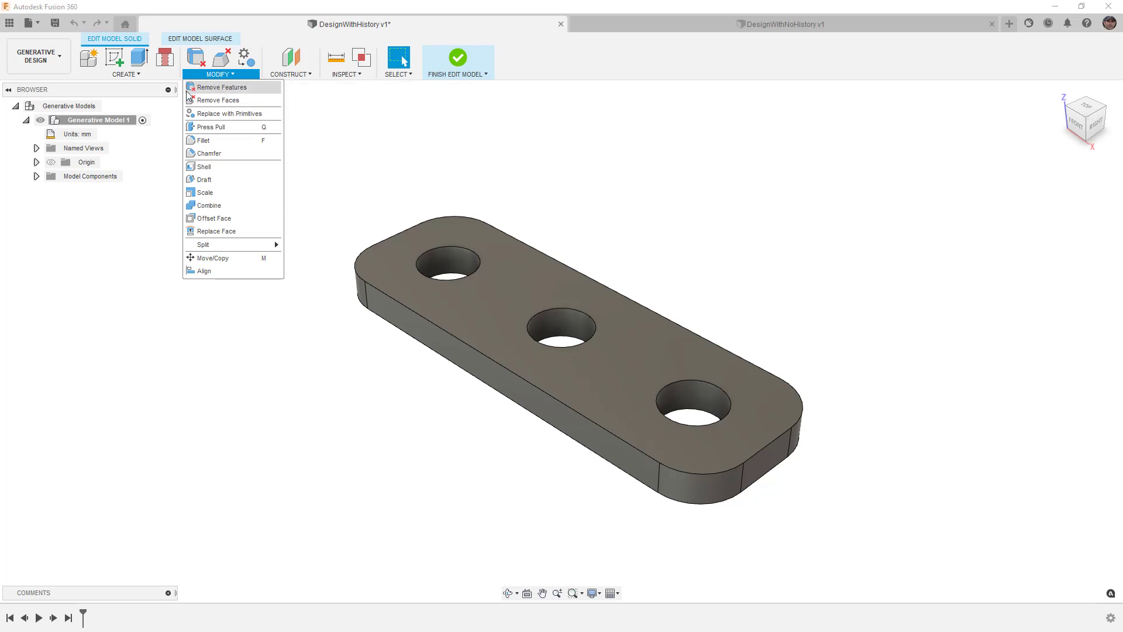
pyautogui.click(126, 75)
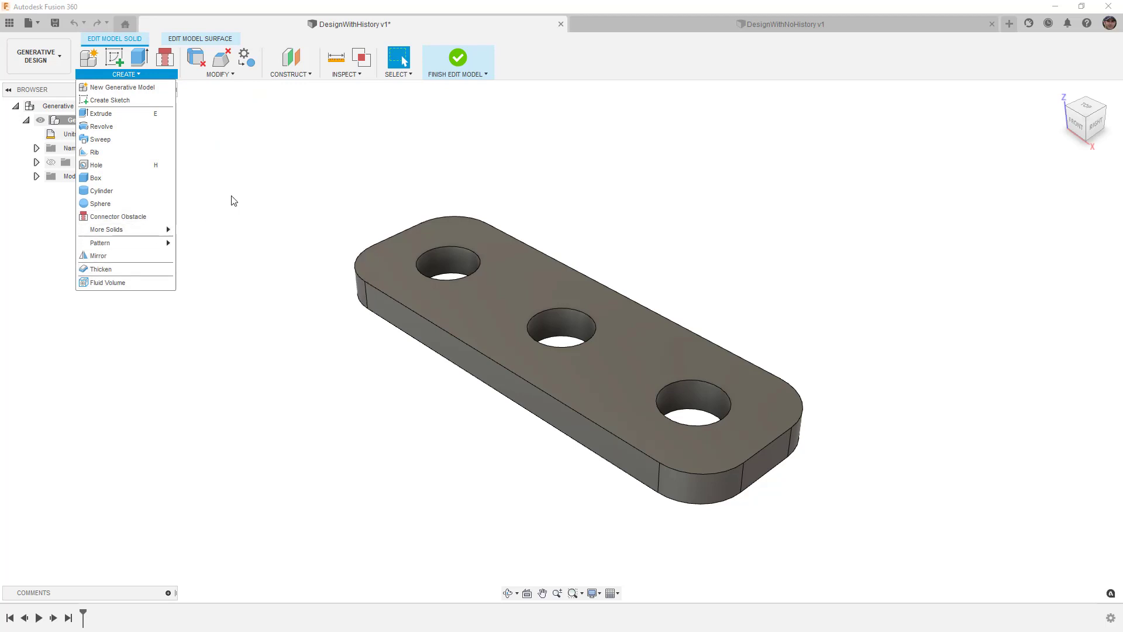
pyautogui.click(220, 74)
pyautogui.click(223, 76)
# - Remove the plate's three holes from the generative model with Remove Features limited to Hole, and finish editing the model
pyautogui.click(221, 87)
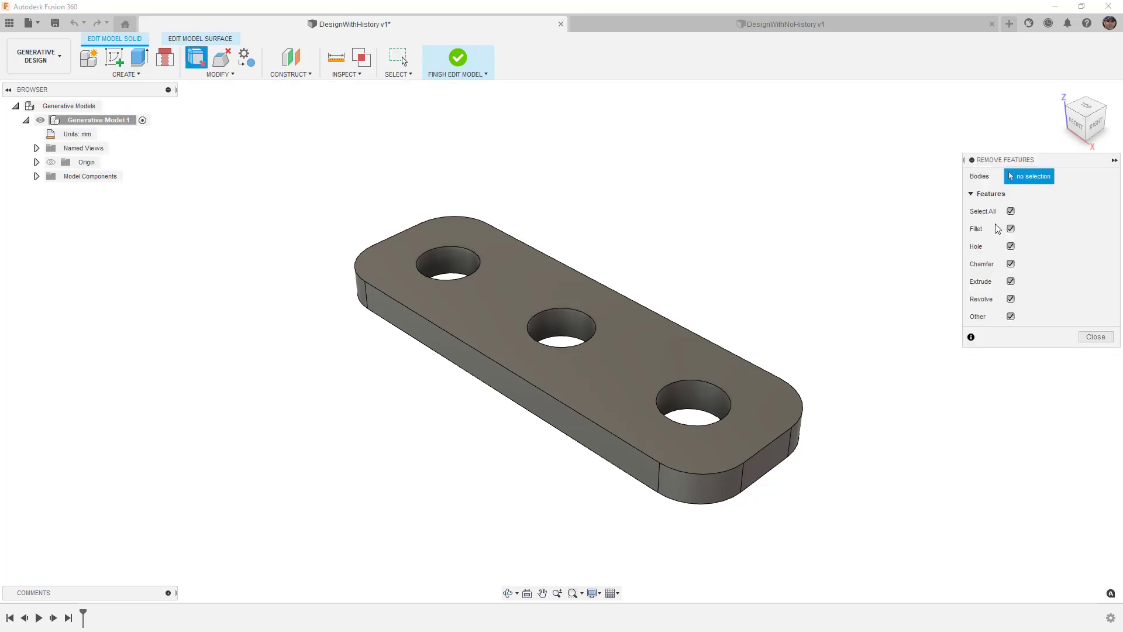
pyautogui.click(1010, 211)
pyautogui.click(1011, 247)
pyautogui.click(770, 349)
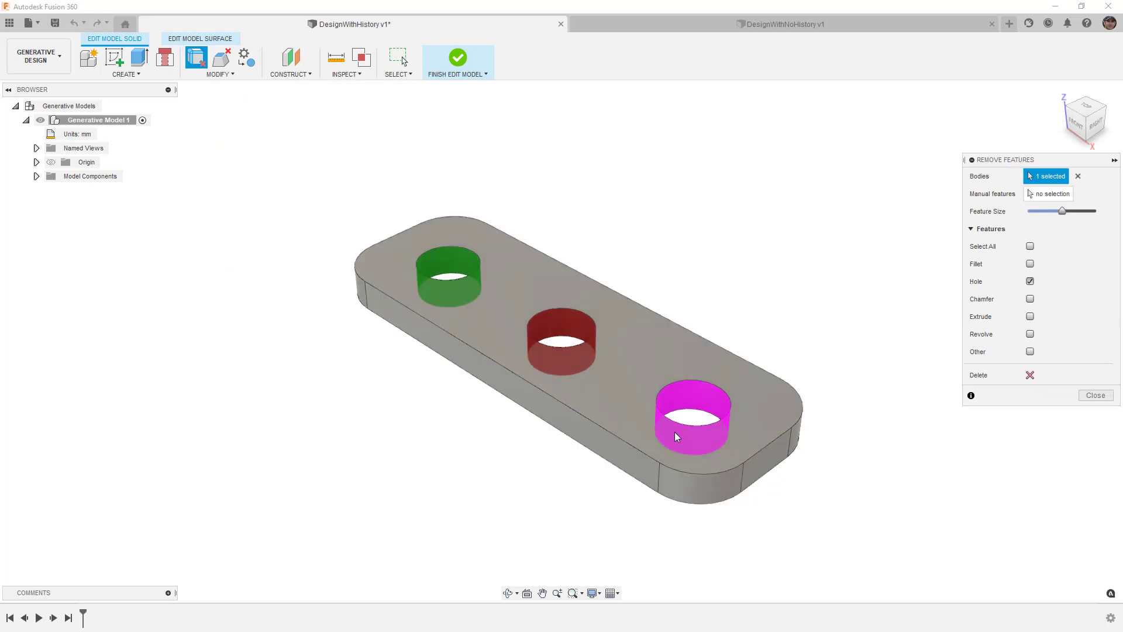
pyautogui.click(1030, 375)
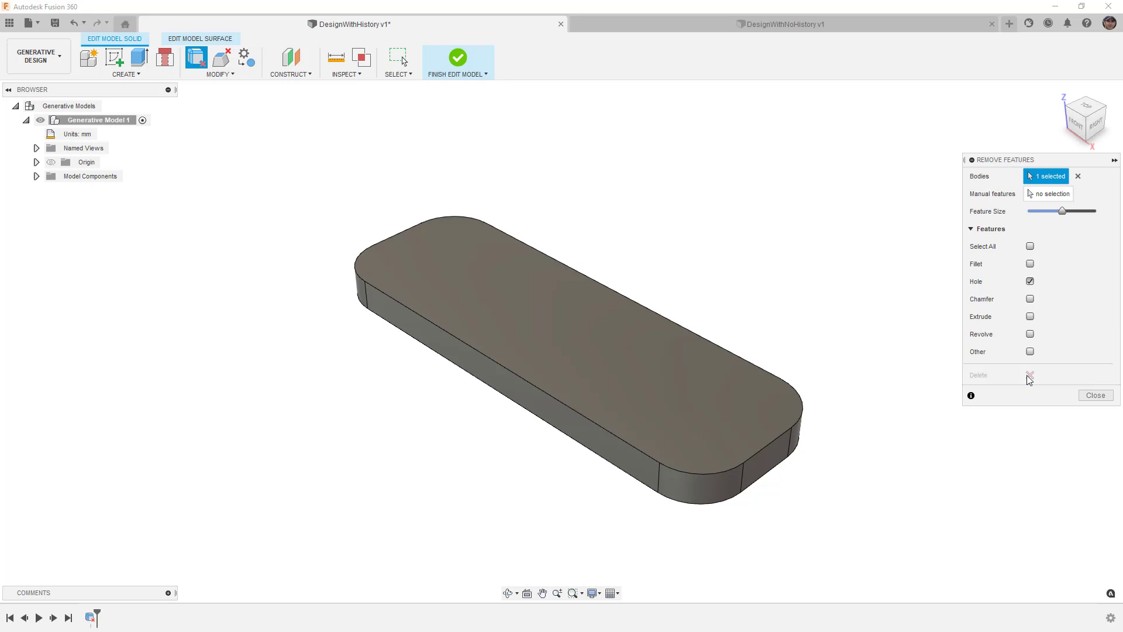
pyautogui.click(1093, 395)
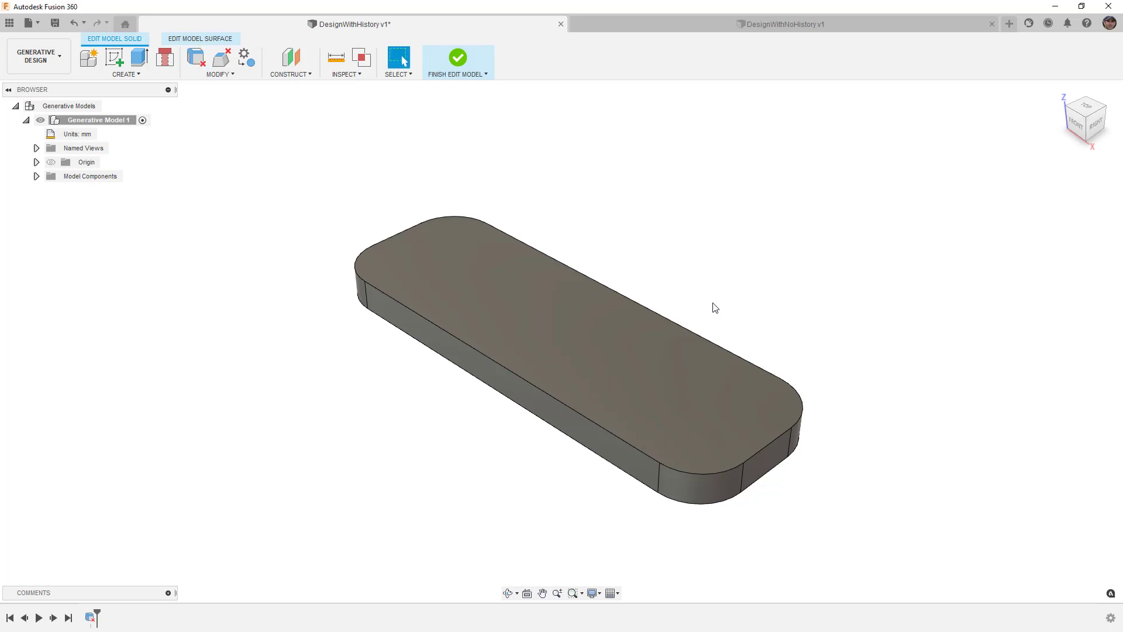
pyautogui.click(458, 59)
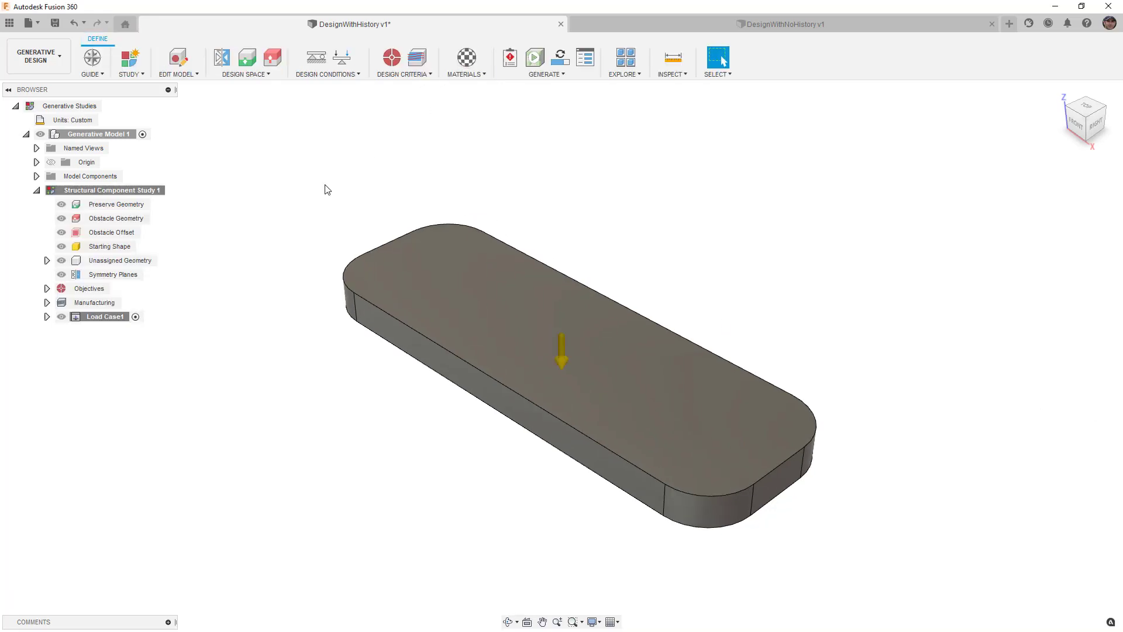
# - Return to the Design workspace to check the original plate
pyautogui.click(52, 57)
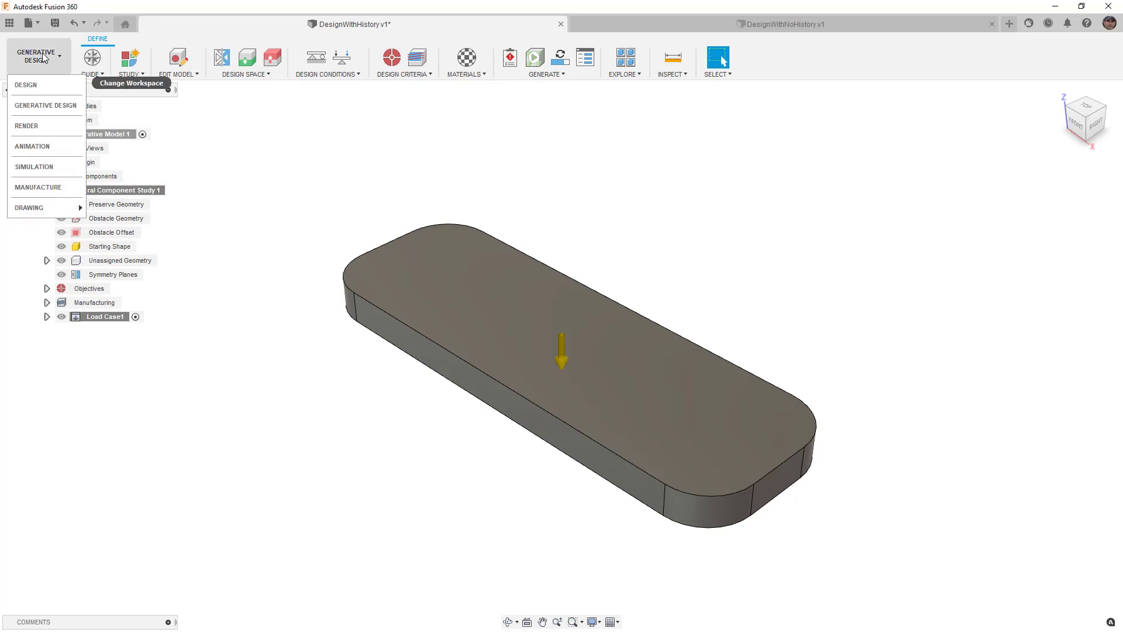
pyautogui.click(40, 86)
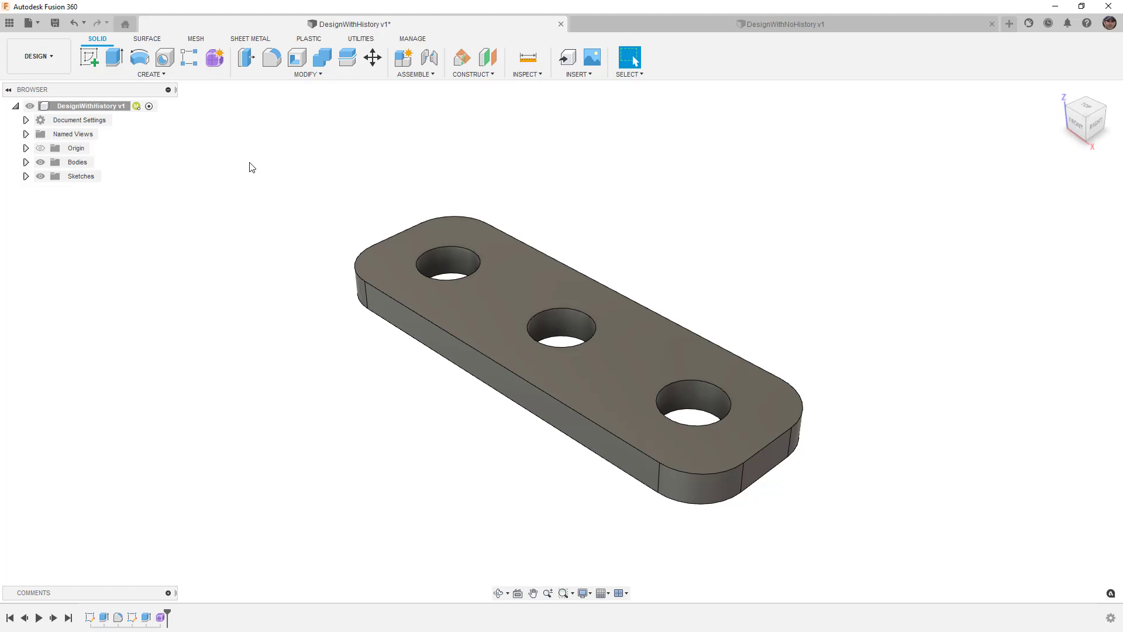
# - Switch to the Simulation workspace and create a Static Stress study
pyautogui.click(53, 59)
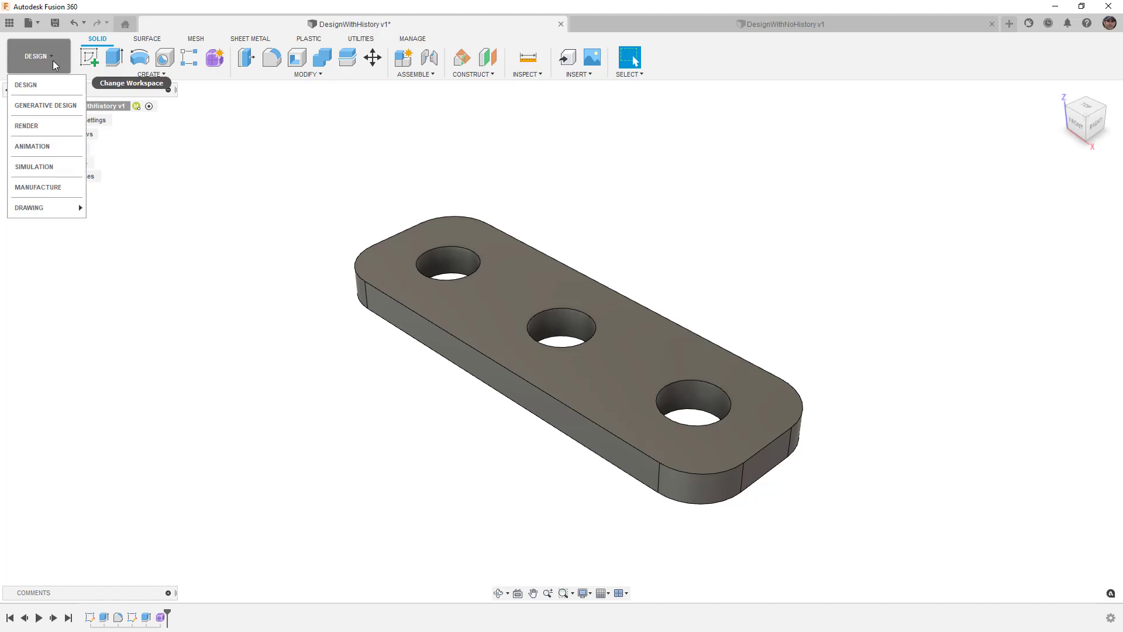
pyautogui.click(56, 175)
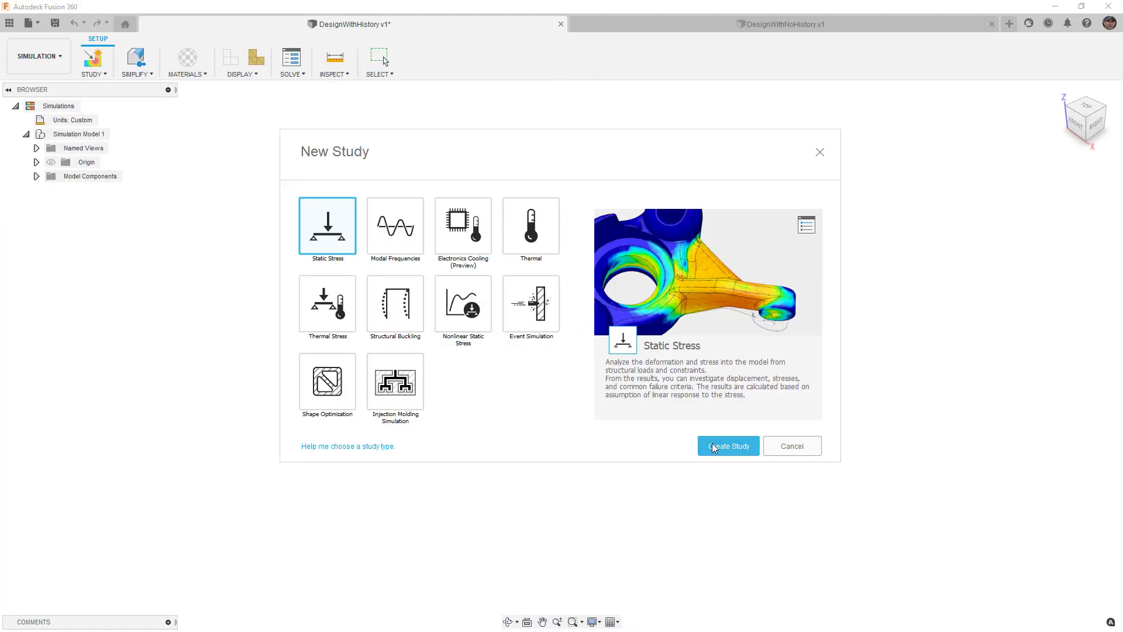
pyautogui.click(728, 445)
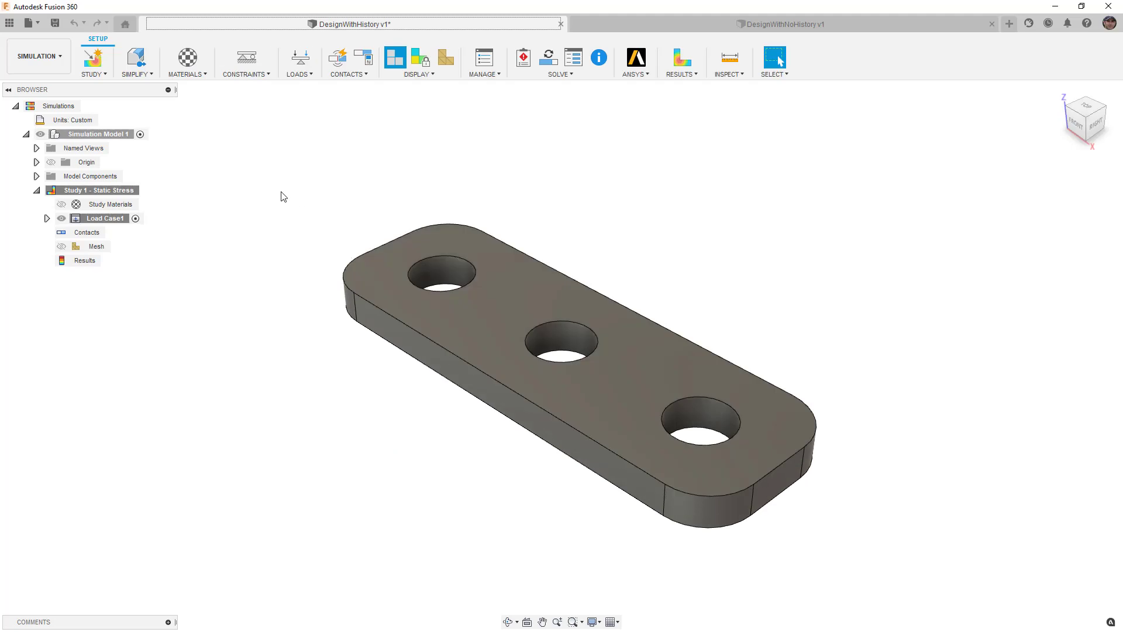
# - Simplify the simulation model by removing the plate's three holes with Remove Features
pyautogui.click(135, 57)
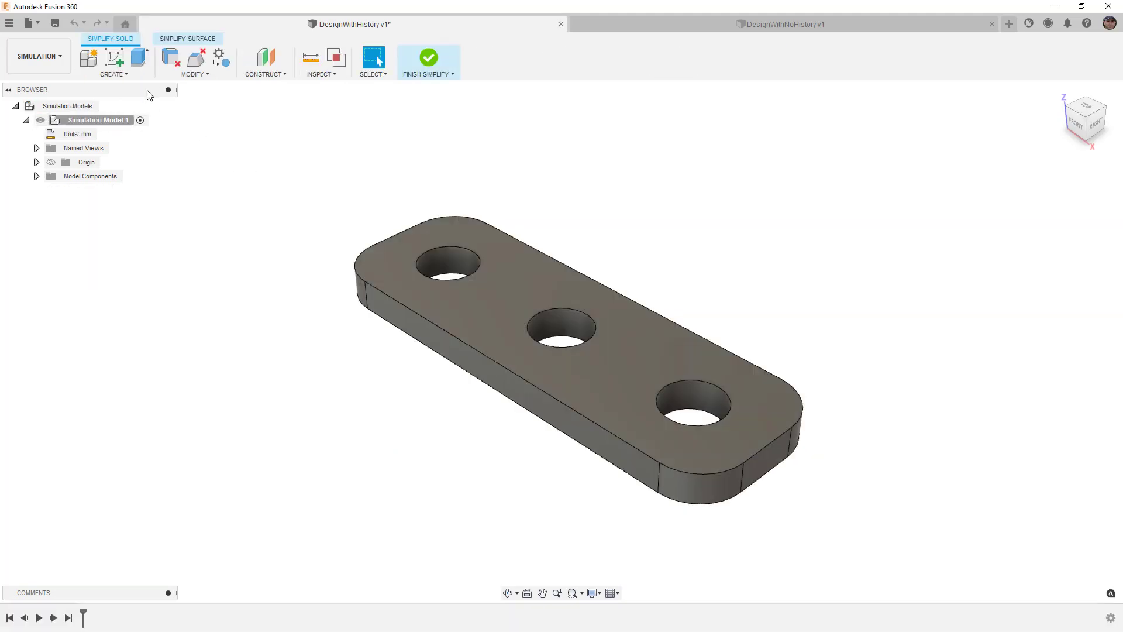
pyautogui.click(170, 57)
pyautogui.click(492, 268)
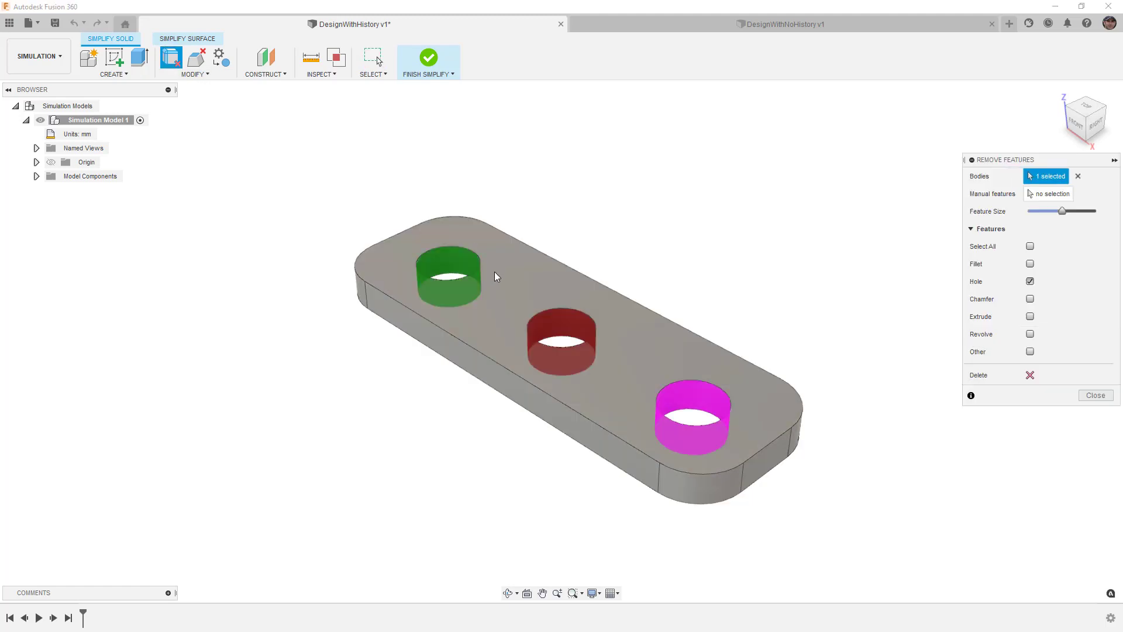
pyautogui.click(1030, 375)
pyautogui.click(1095, 396)
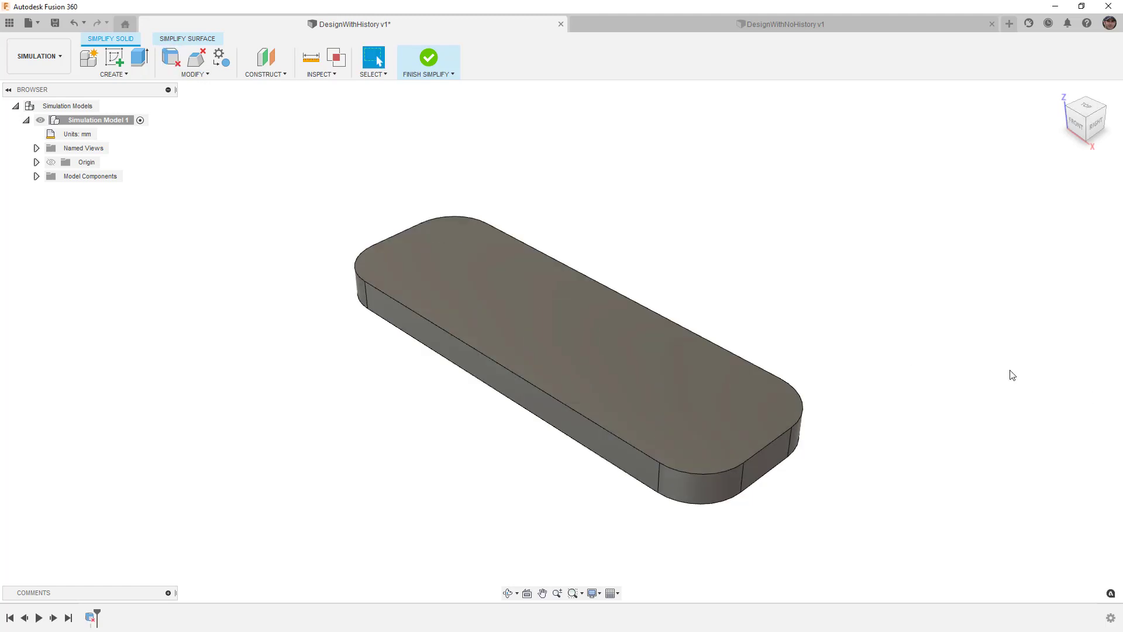
# - Fillet the outer edges of the plate's top face with a 2.50 mm constant radius and finish simplifying
pyautogui.press('f')
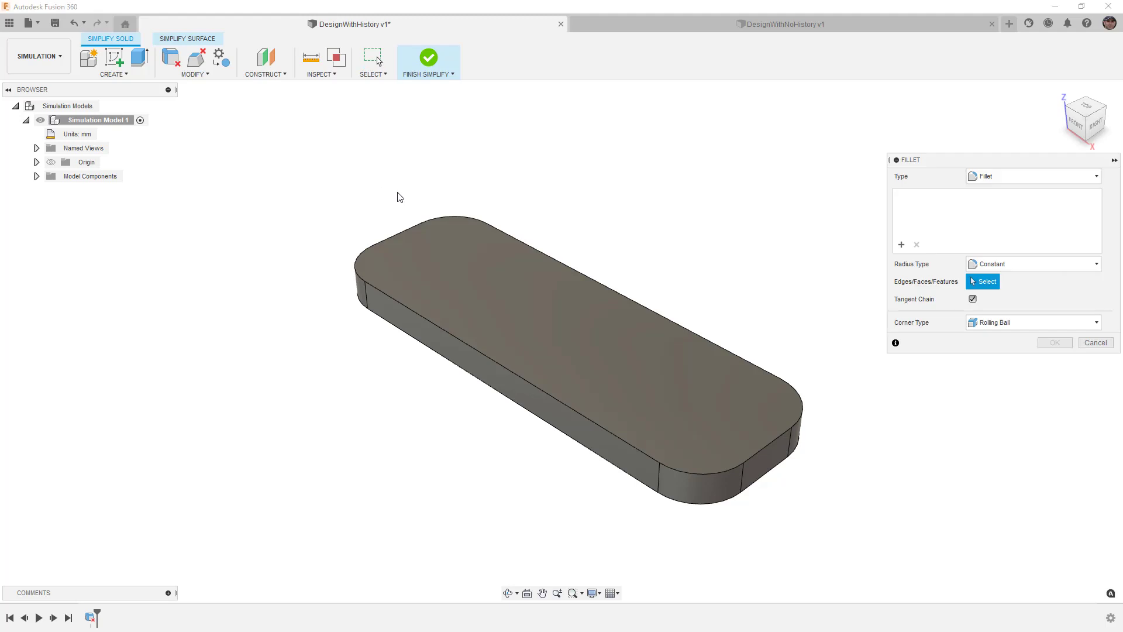
pyautogui.click(419, 221)
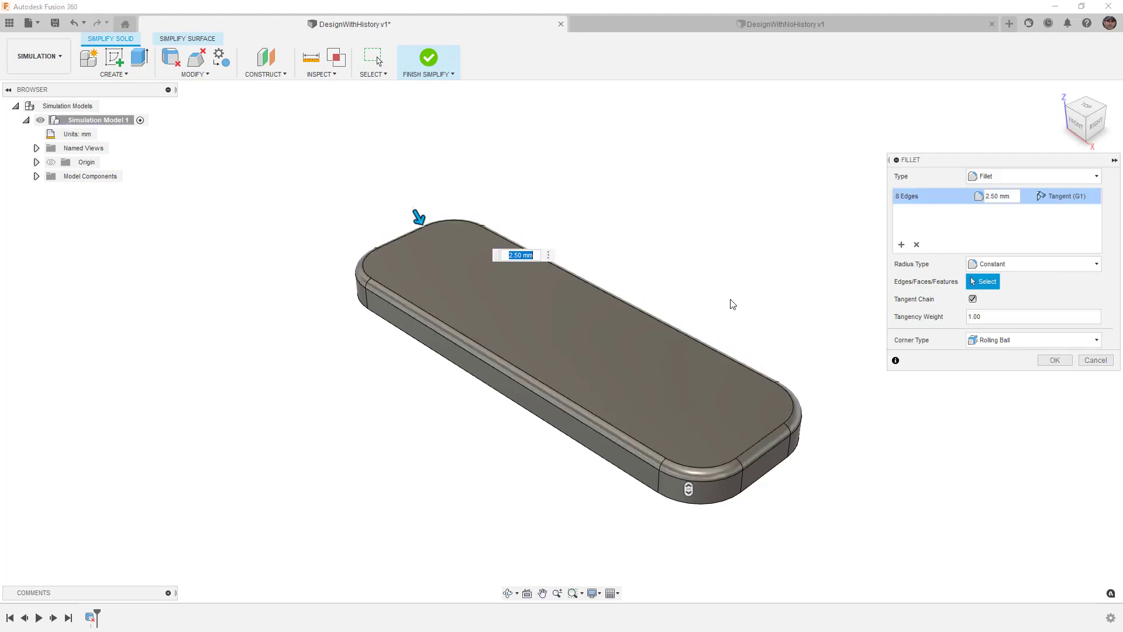
pyautogui.click(1044, 358)
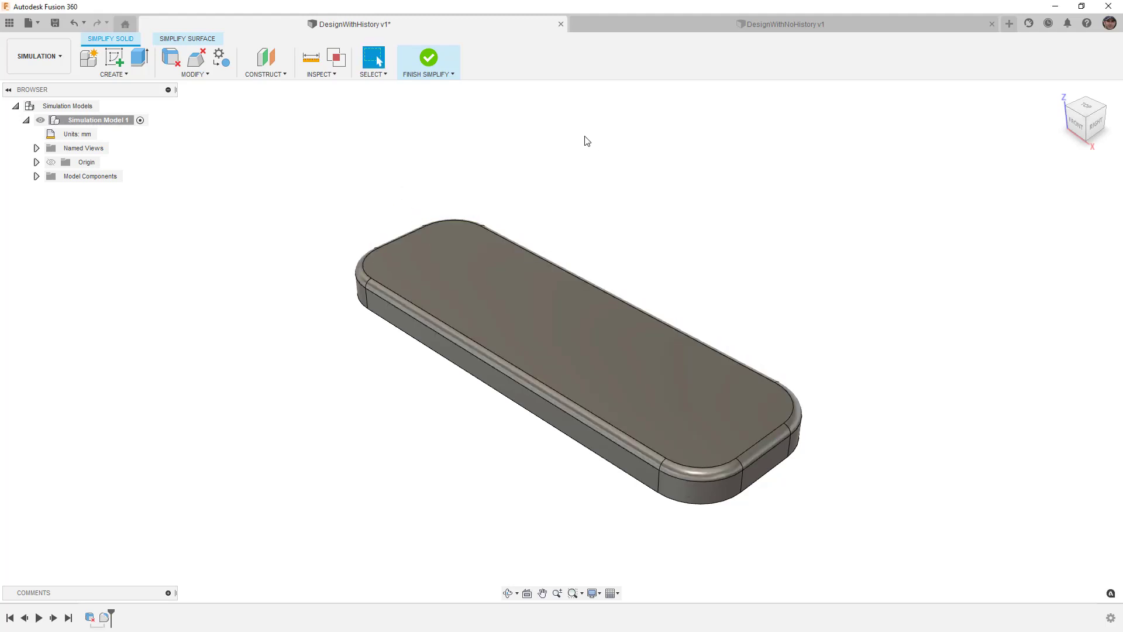
pyautogui.click(430, 61)
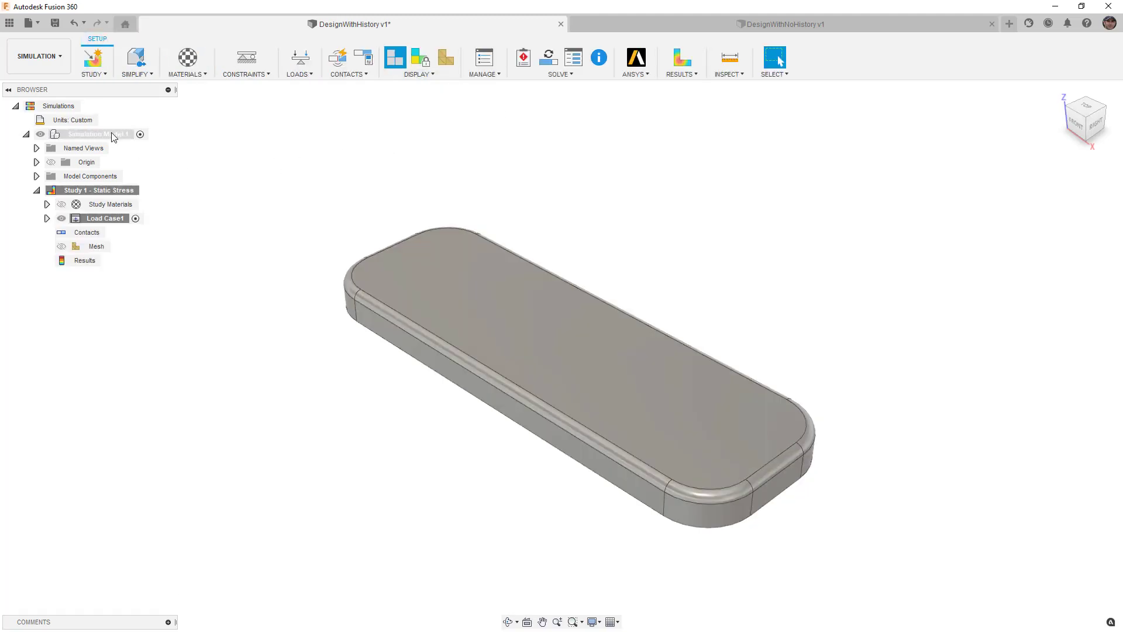
# - Go back to the Design workspace from Simulation to check the unmodified plate
pyautogui.click(51, 61)
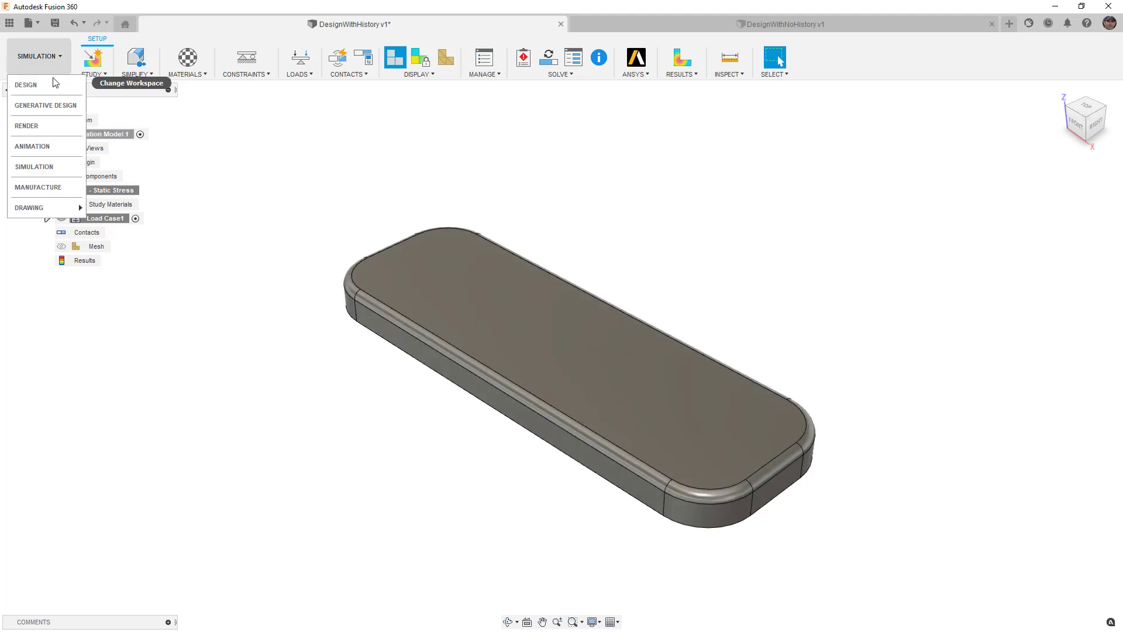
pyautogui.click(25, 85)
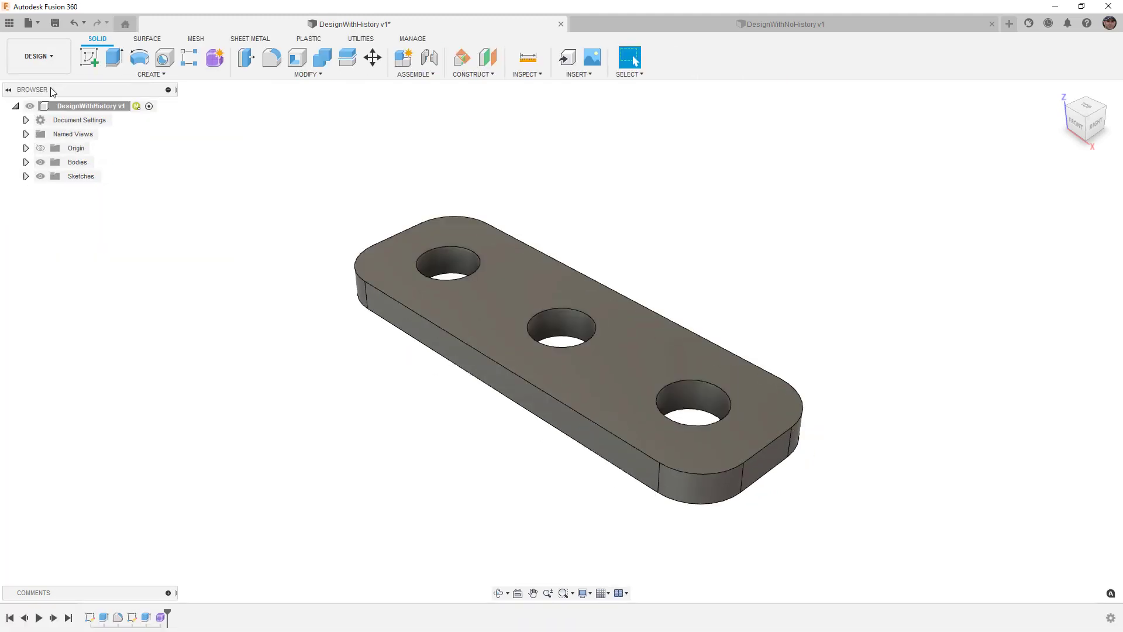
# - Look up the Create Manufacturing Model command in the Manufacture workspace and return to the Design workspace
pyautogui.click(52, 55)
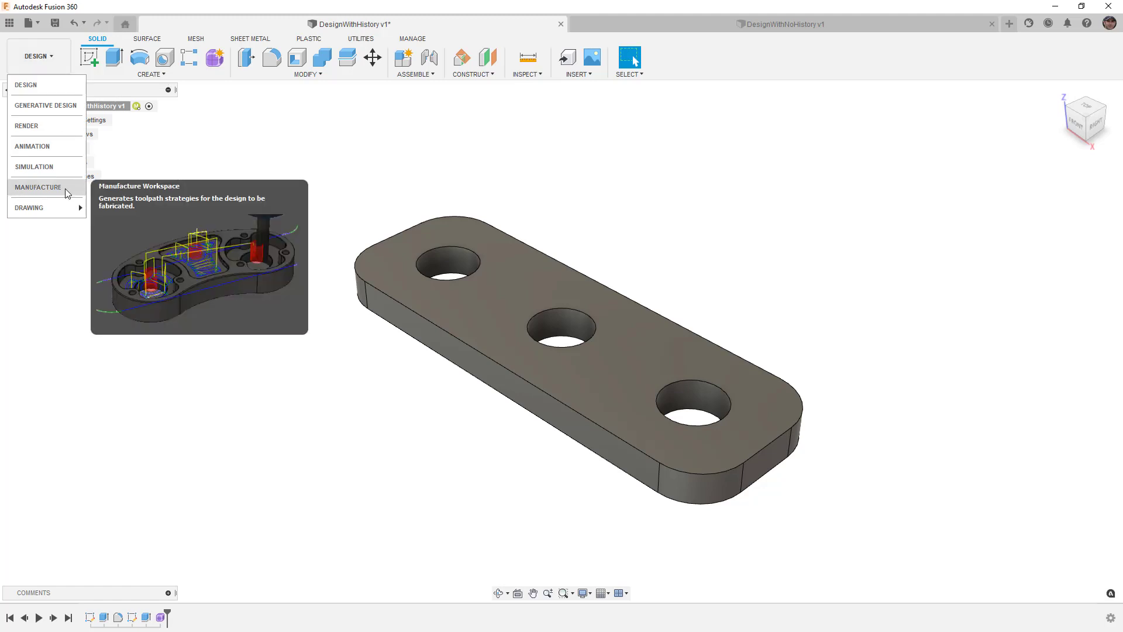
pyautogui.click(65, 189)
pyautogui.click(102, 76)
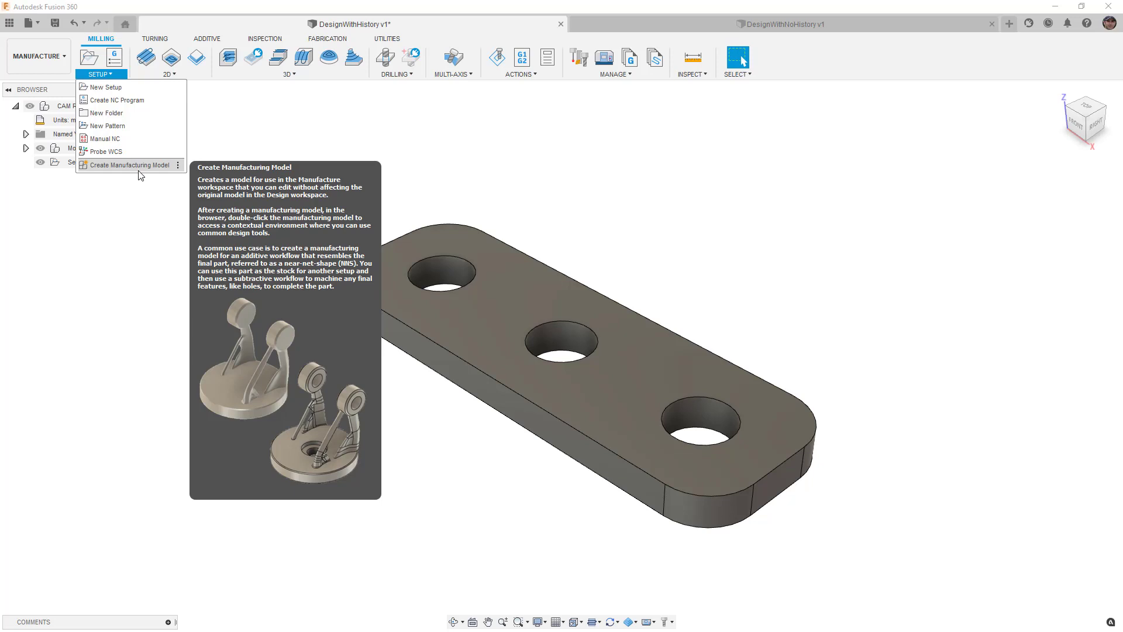
pyautogui.click(28, 56)
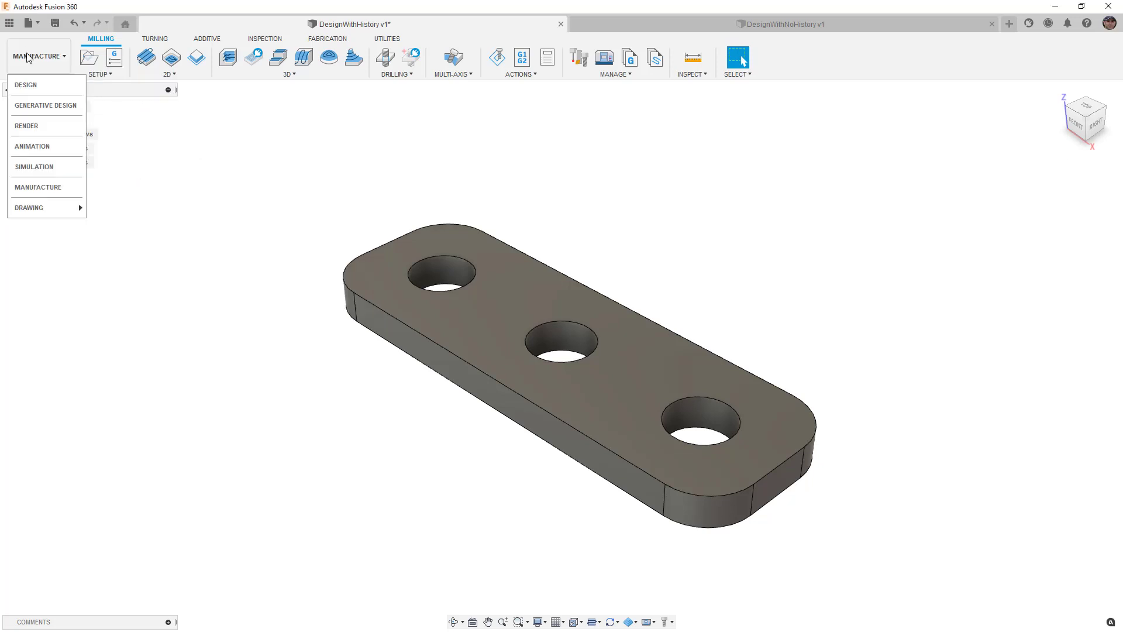
pyautogui.click(25, 84)
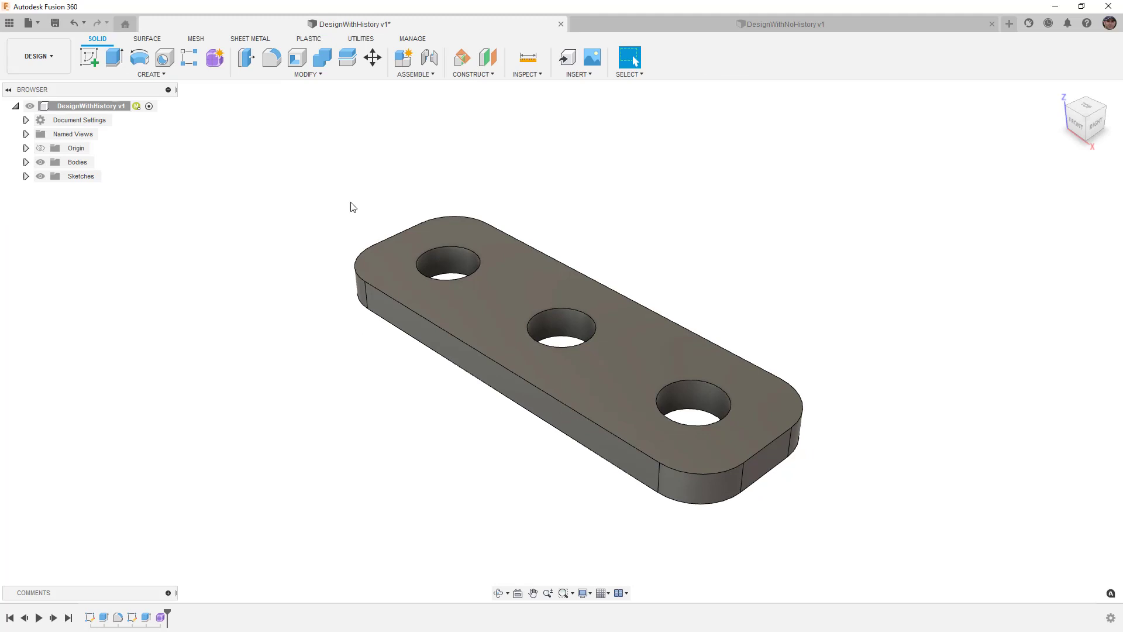
# - Enable the Arrange and Simplify tools in the Design preferences
pyautogui.click(1110, 27)
pyautogui.click(1093, 56)
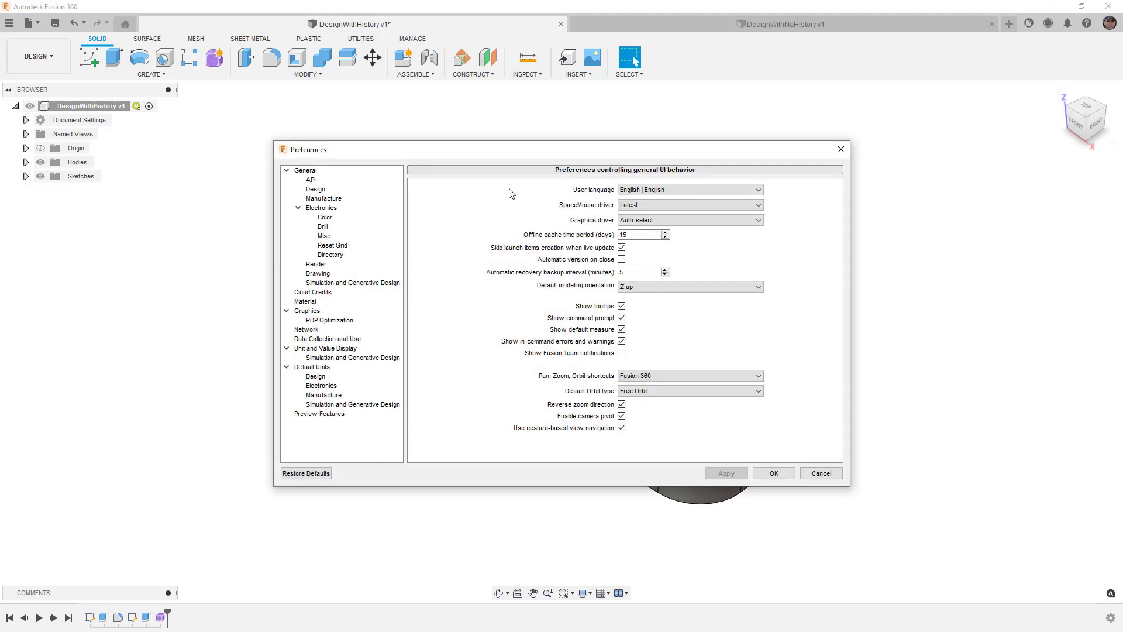
pyautogui.click(345, 191)
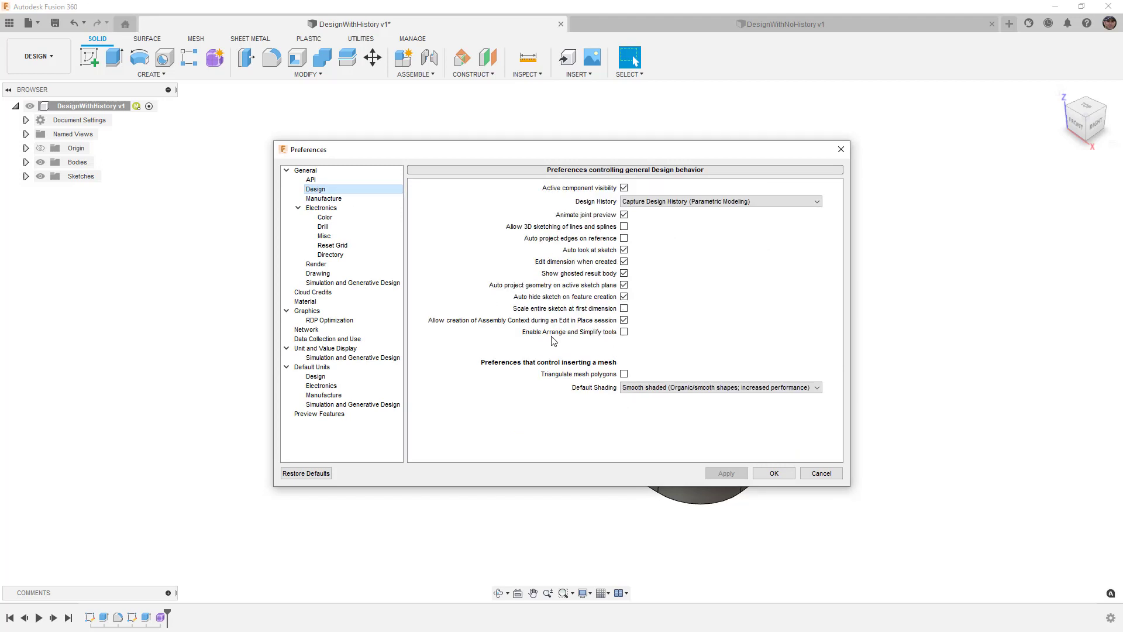
pyautogui.click(624, 333)
pyautogui.click(774, 474)
# - Examine the Arrange command and the Simplify tools among the solid modification commands
pyautogui.click(290, 73)
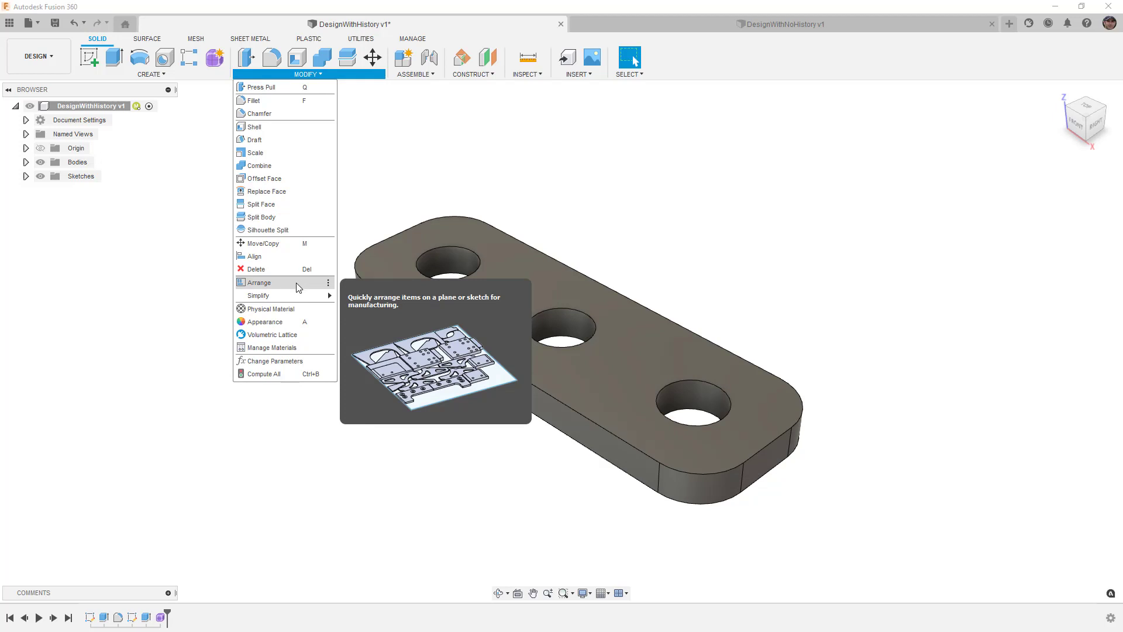
pyautogui.moveTo(297, 298)
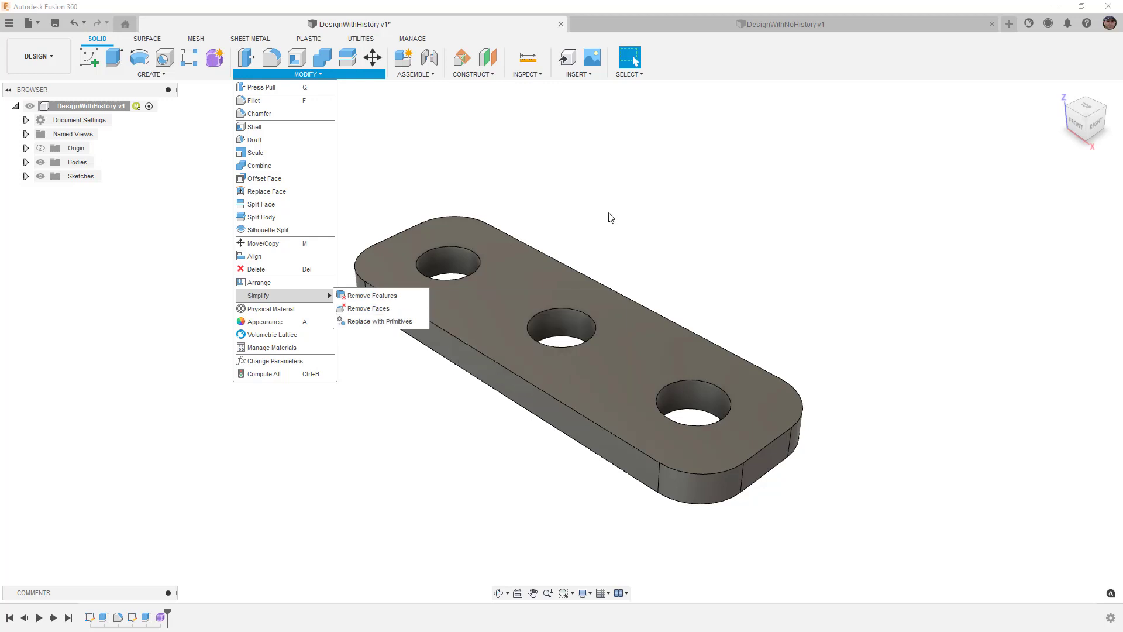
pyautogui.click(810, 182)
# - Disable the Arrange and Simplify tools in the Design preferences and apply the change
pyautogui.click(1110, 25)
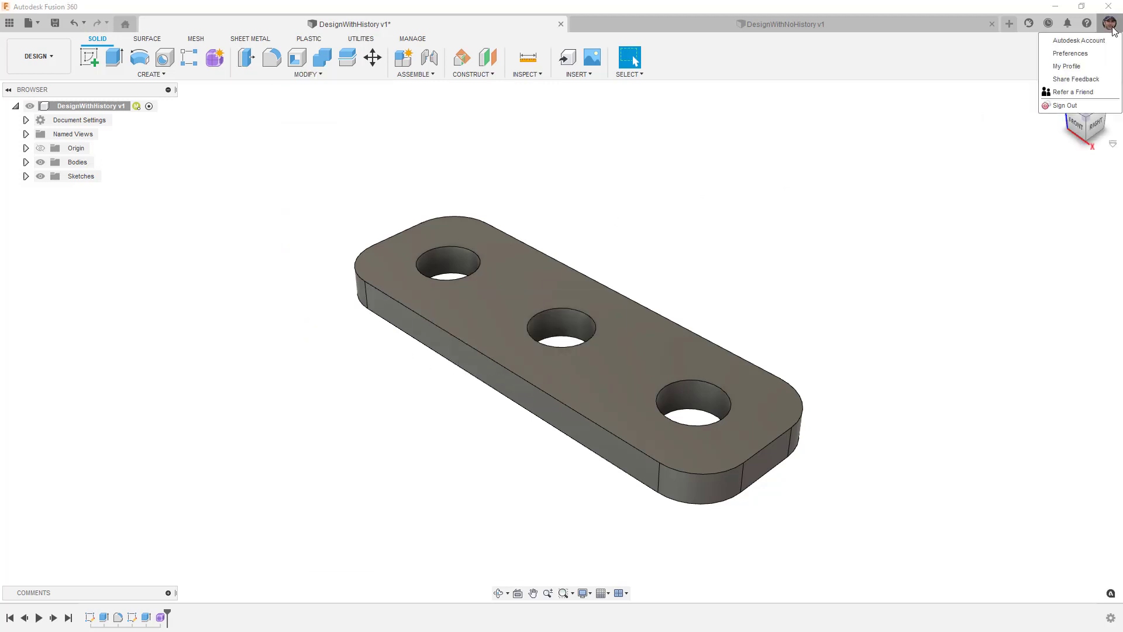
pyautogui.click(1091, 53)
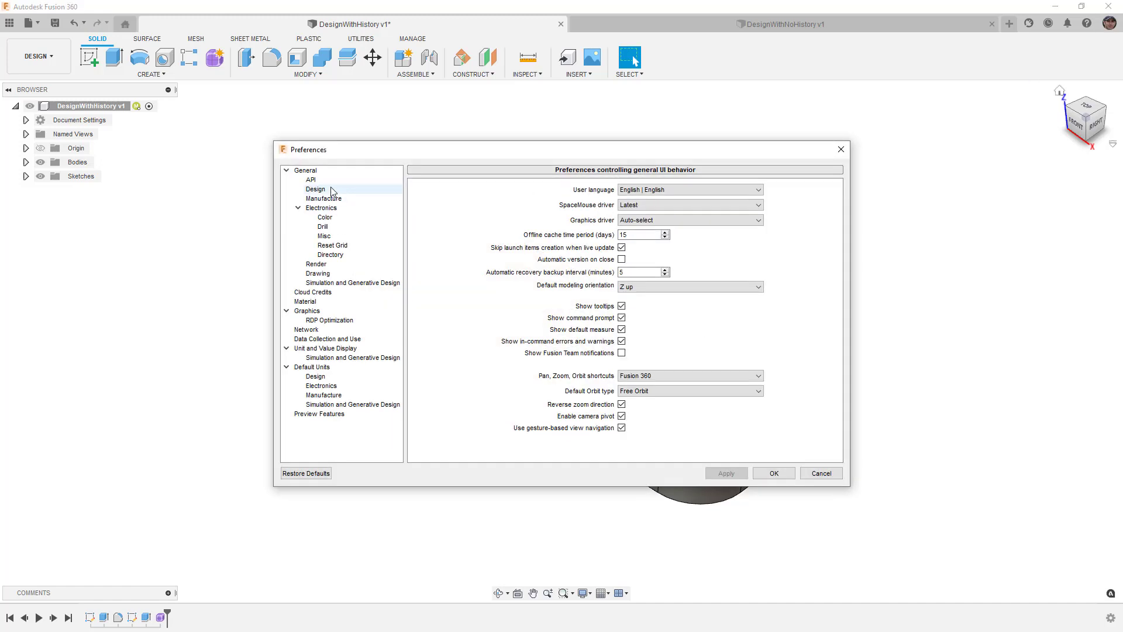
pyautogui.click(331, 189)
pyautogui.click(624, 332)
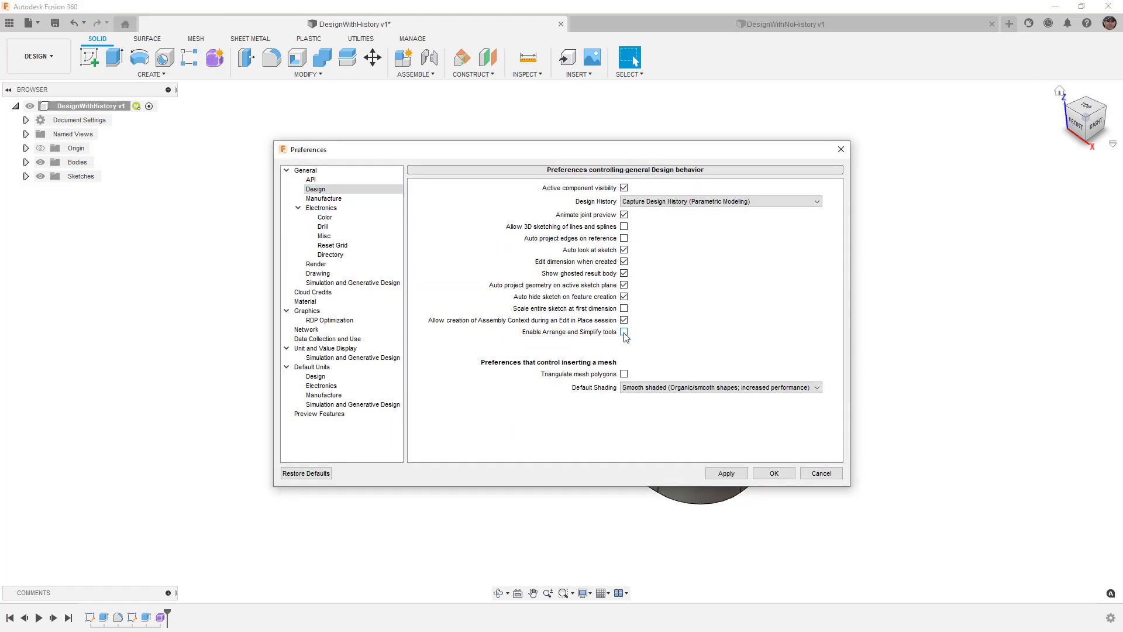
pyautogui.click(728, 473)
pyautogui.click(774, 472)
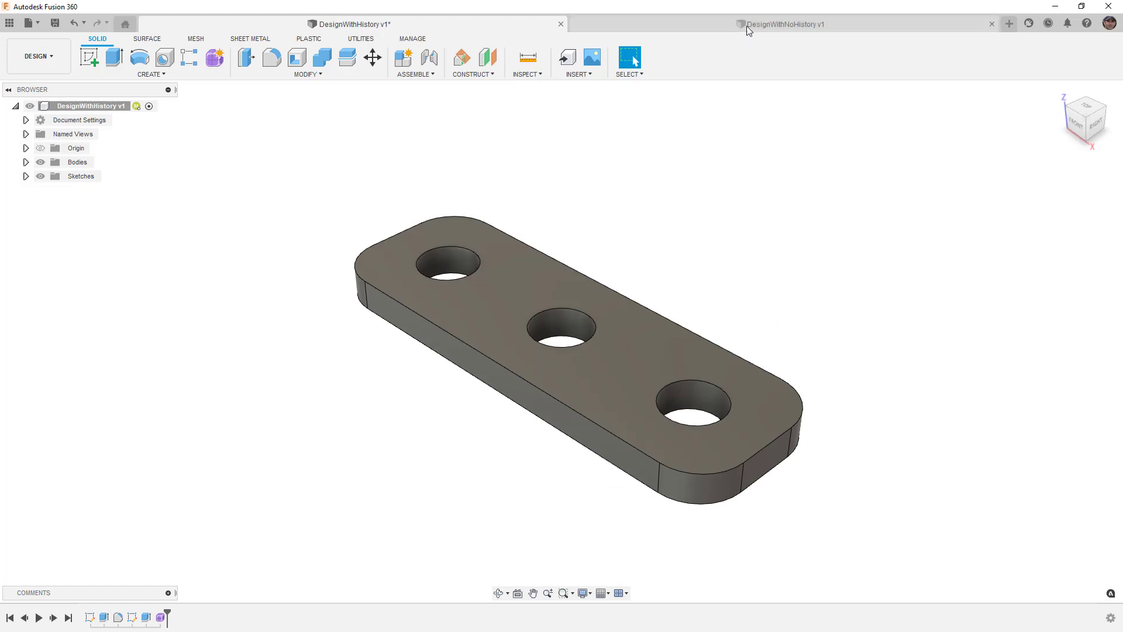
# - Switch to the DesignWithNoHistory document and look up Capture Design History for its root component
pyautogui.click(746, 25)
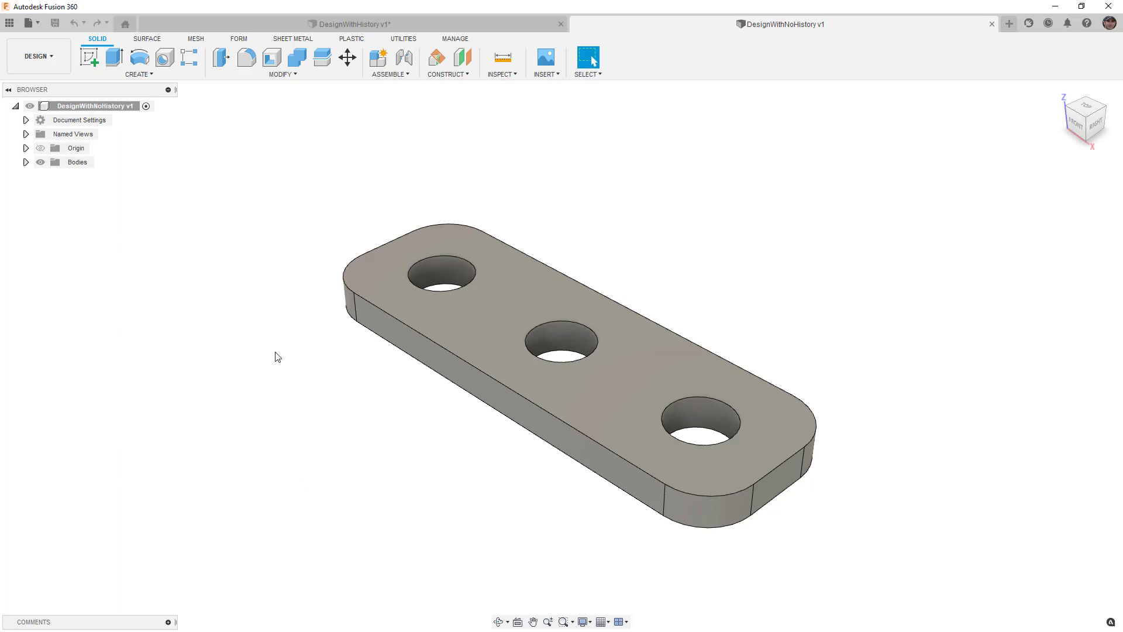
pyautogui.rightClick(121, 112)
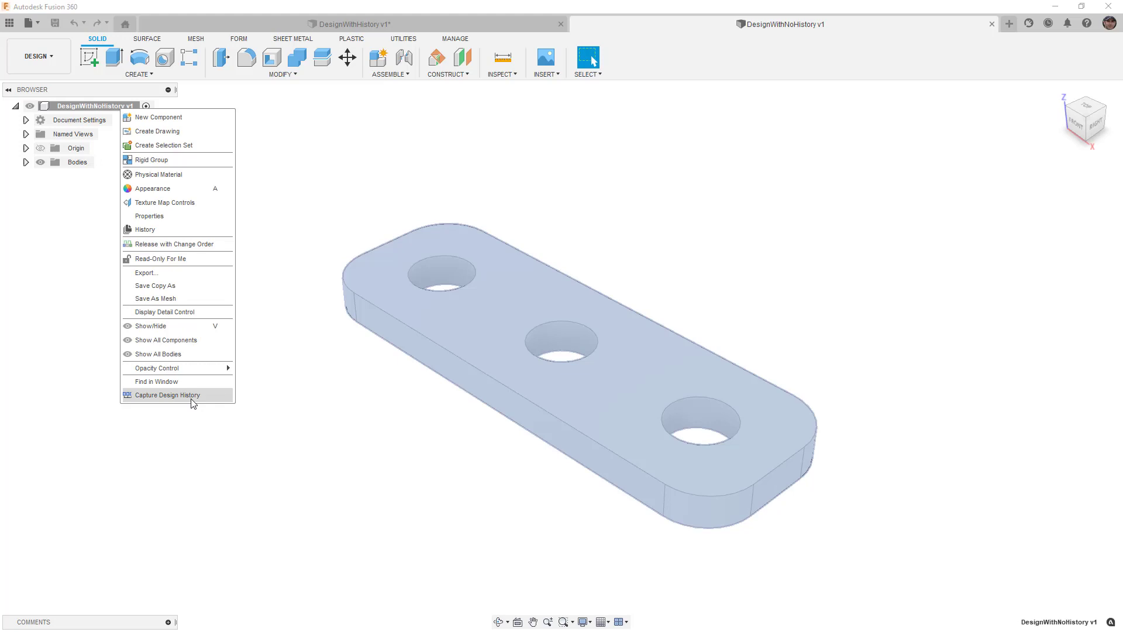
pyautogui.click(314, 218)
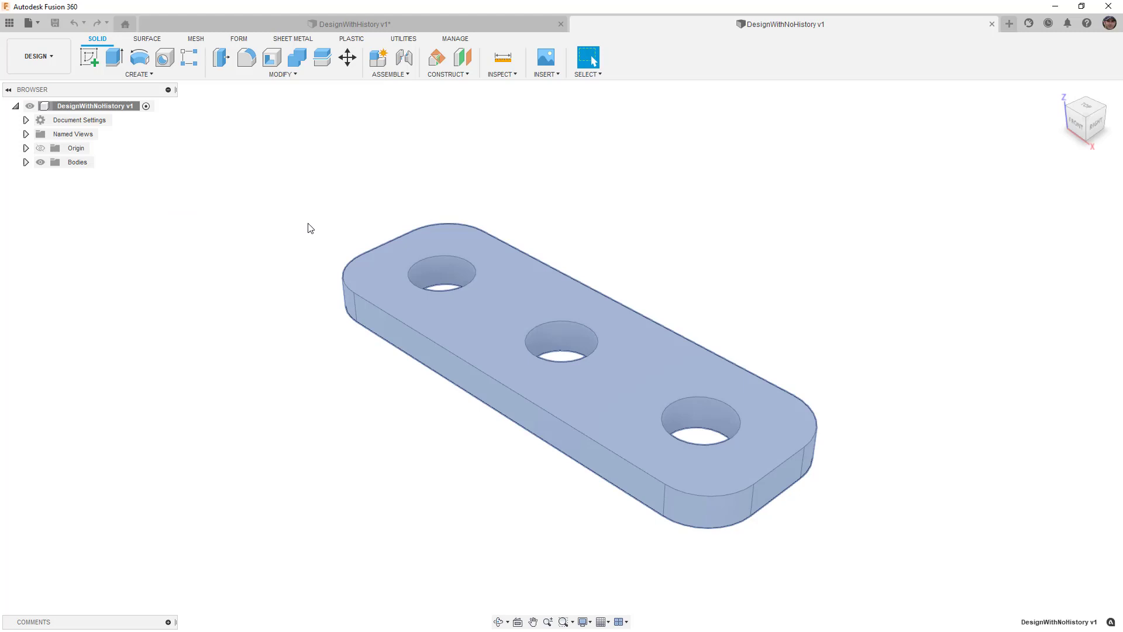
# - Look up the solid Edit Face command and the Form environment's Convert command
pyautogui.click(319, 78)
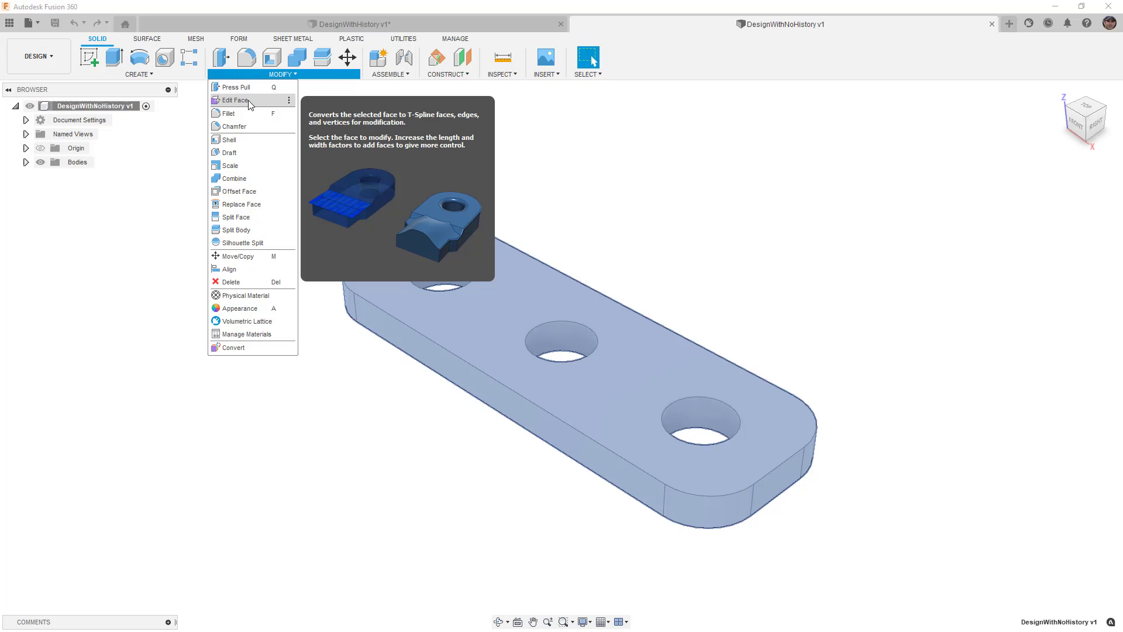
pyautogui.click(190, 123)
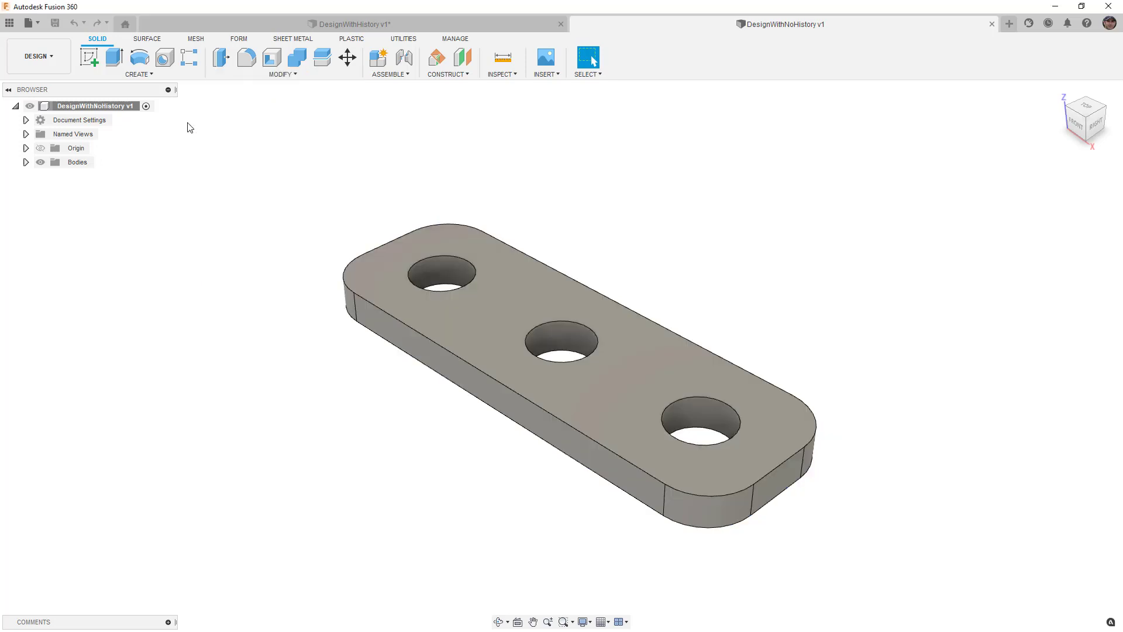
pyautogui.click(241, 41)
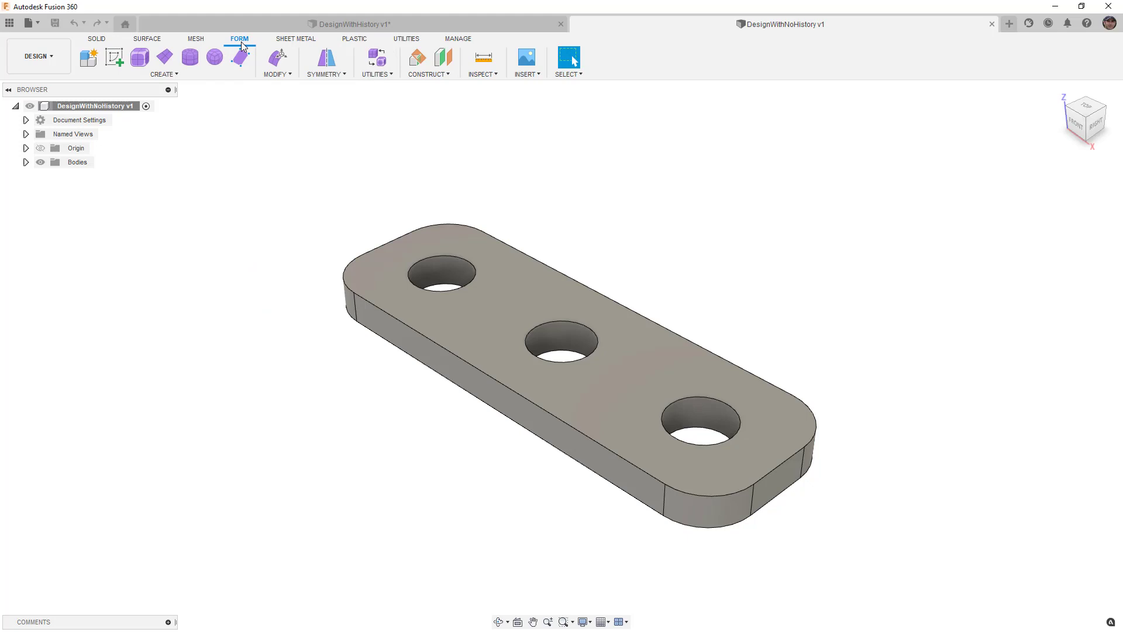
pyautogui.click(378, 74)
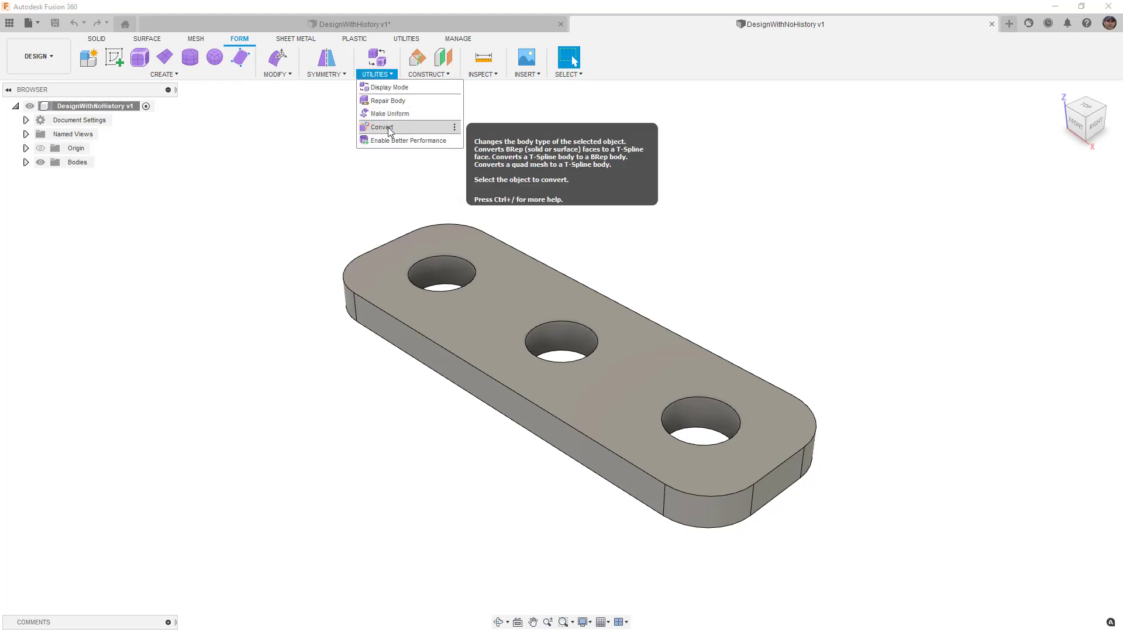
pyautogui.click(287, 125)
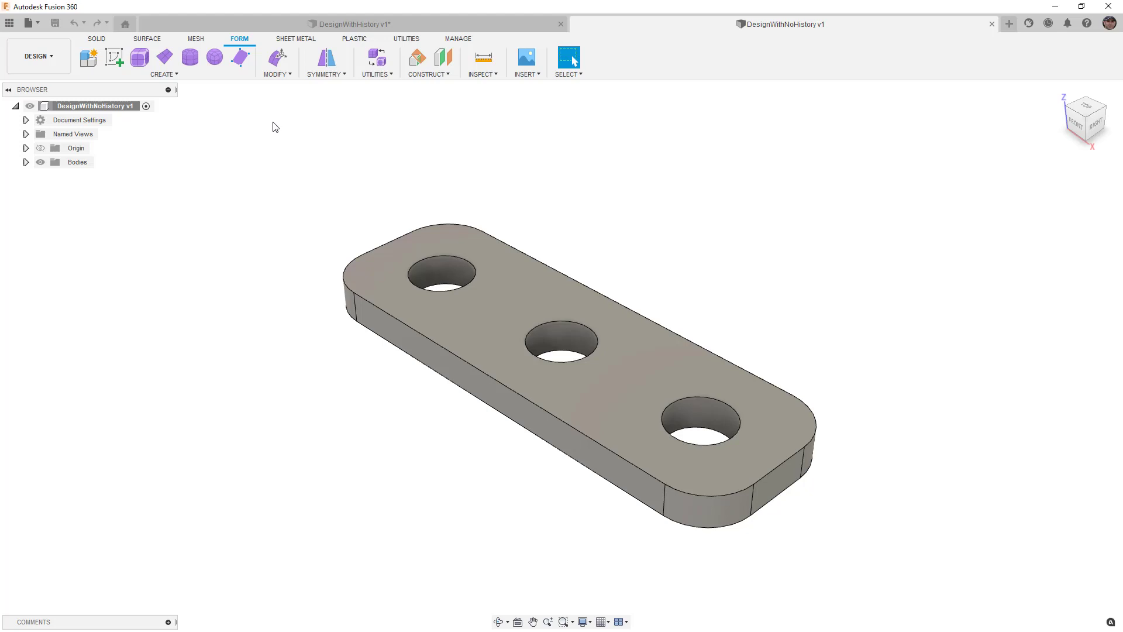
# - Run Find Features on Body1 with all feature types selected
pyautogui.click(98, 39)
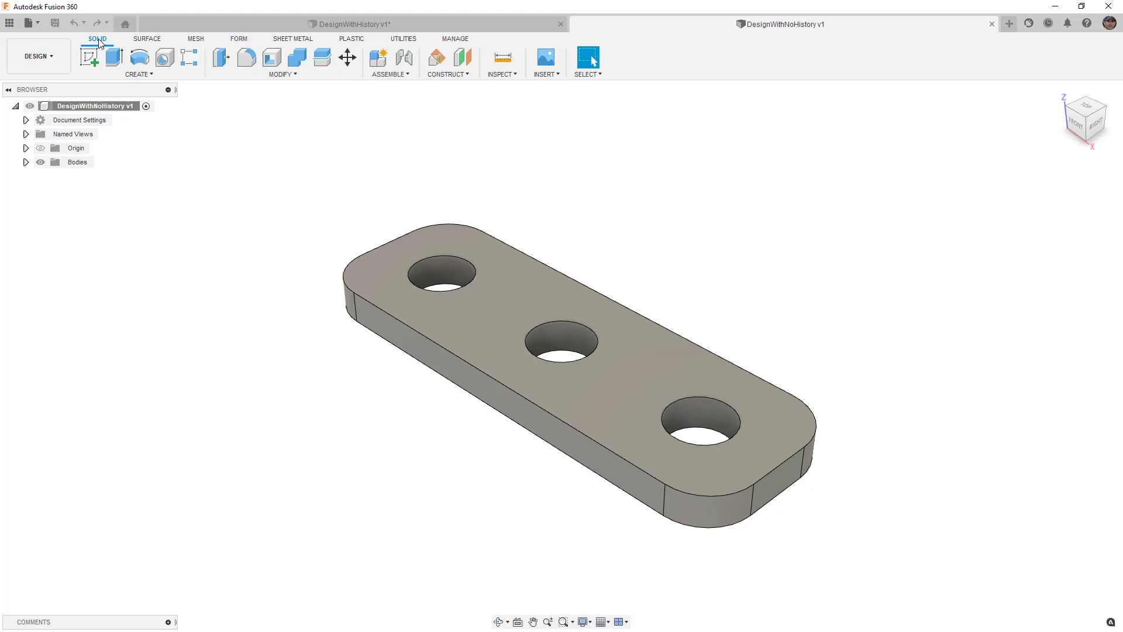
pyautogui.click(137, 74)
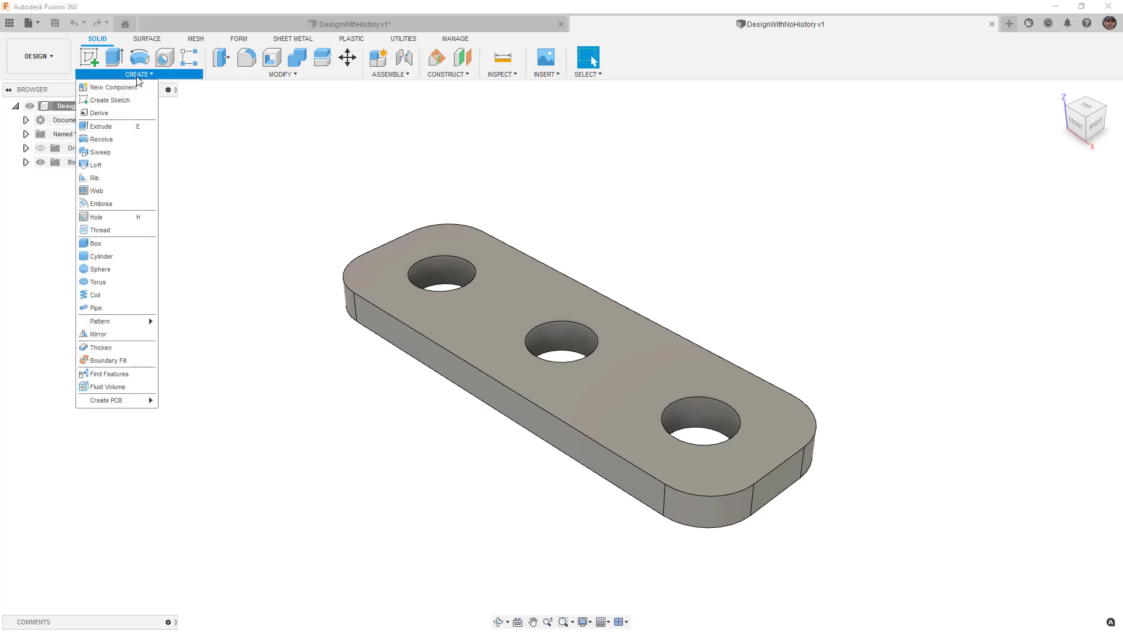
pyautogui.click(131, 377)
pyautogui.click(26, 162)
pyautogui.click(76, 176)
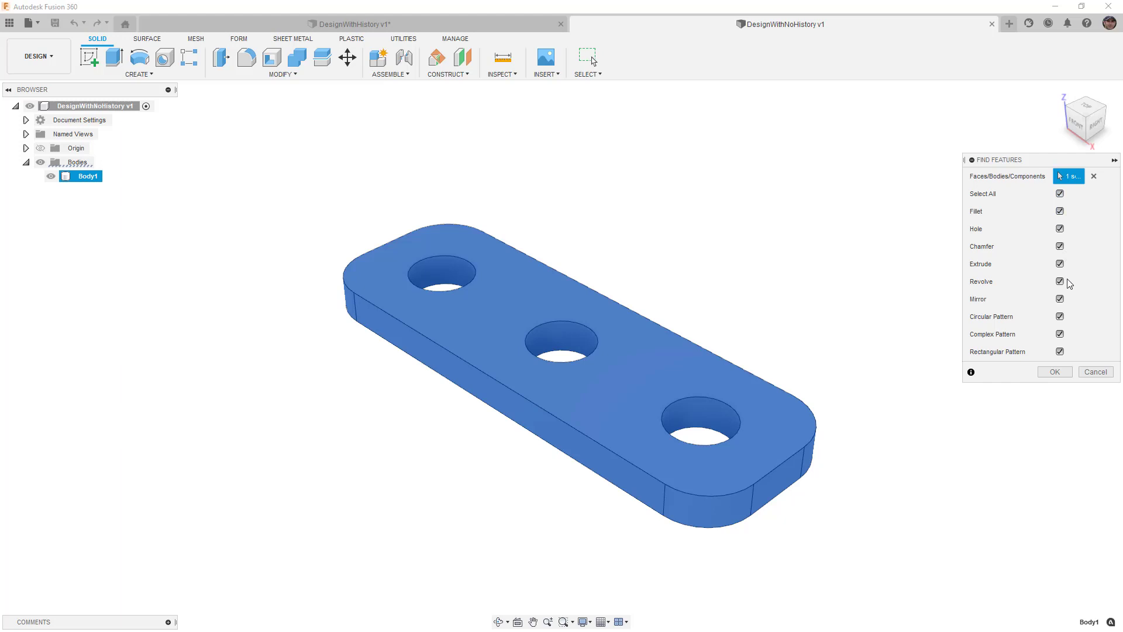
pyautogui.click(1056, 372)
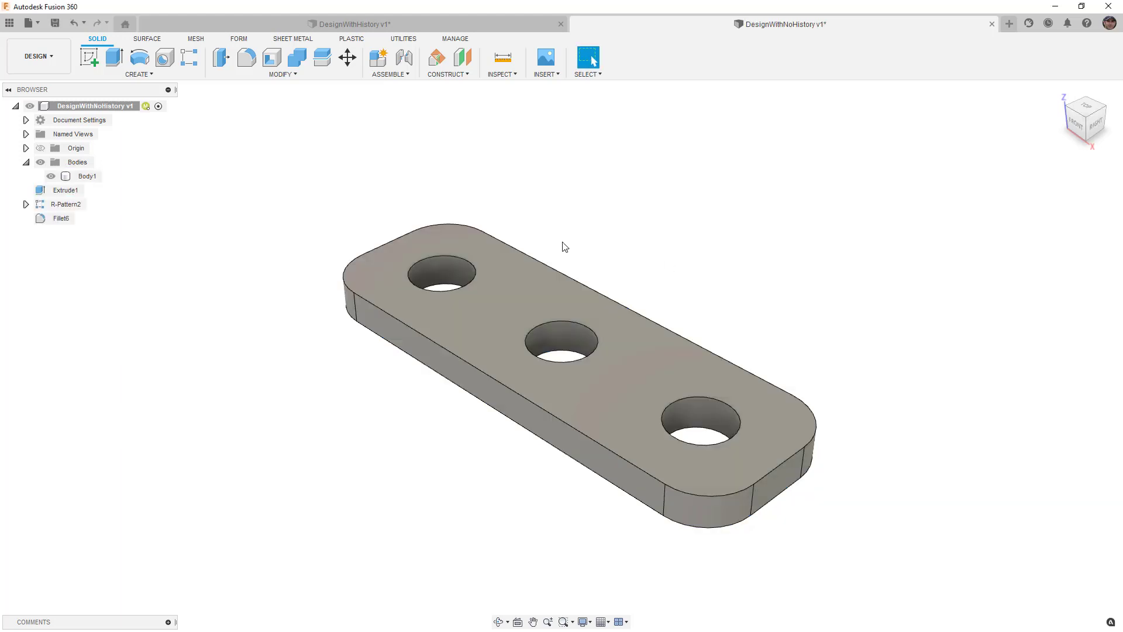
# - Highlight the recognized extrusion, rectangular pattern and fillet in turn to see which plate faces each one covers
pyautogui.click(70, 191)
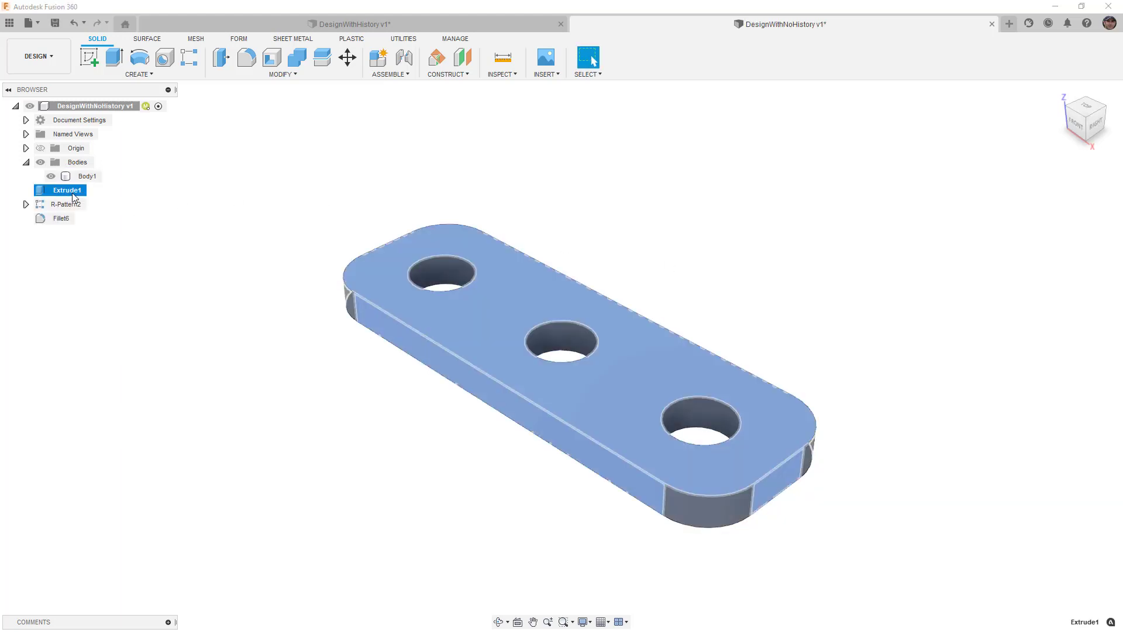
pyautogui.click(68, 204)
pyautogui.click(64, 219)
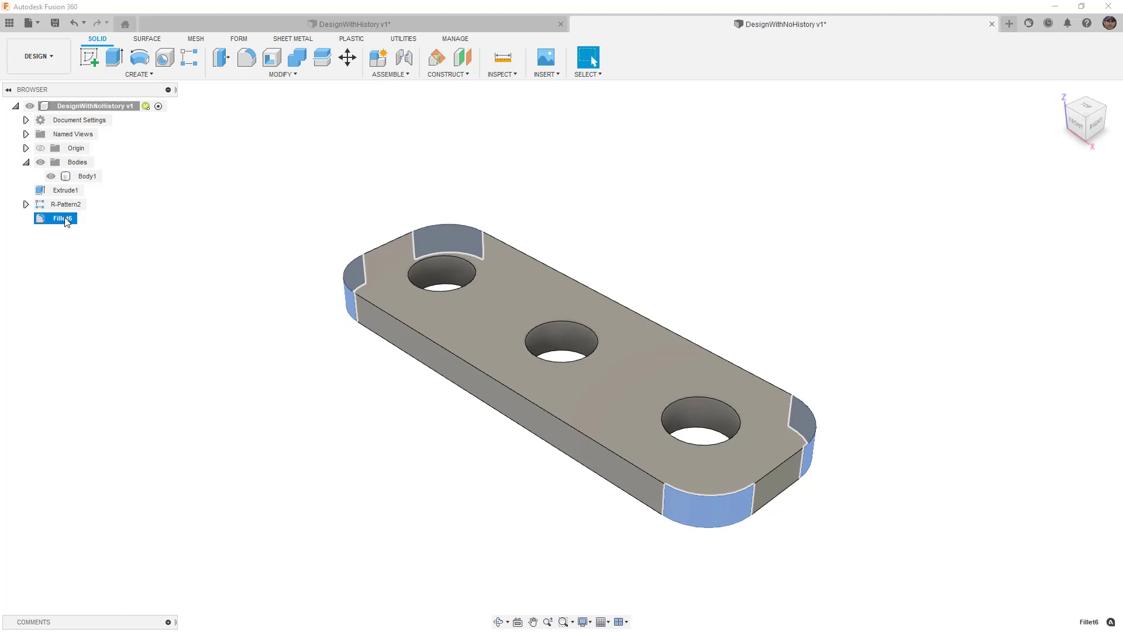
# - Set the radius of the plate's recognized corner fillet to 10 mm
pyautogui.rightClick(63, 221)
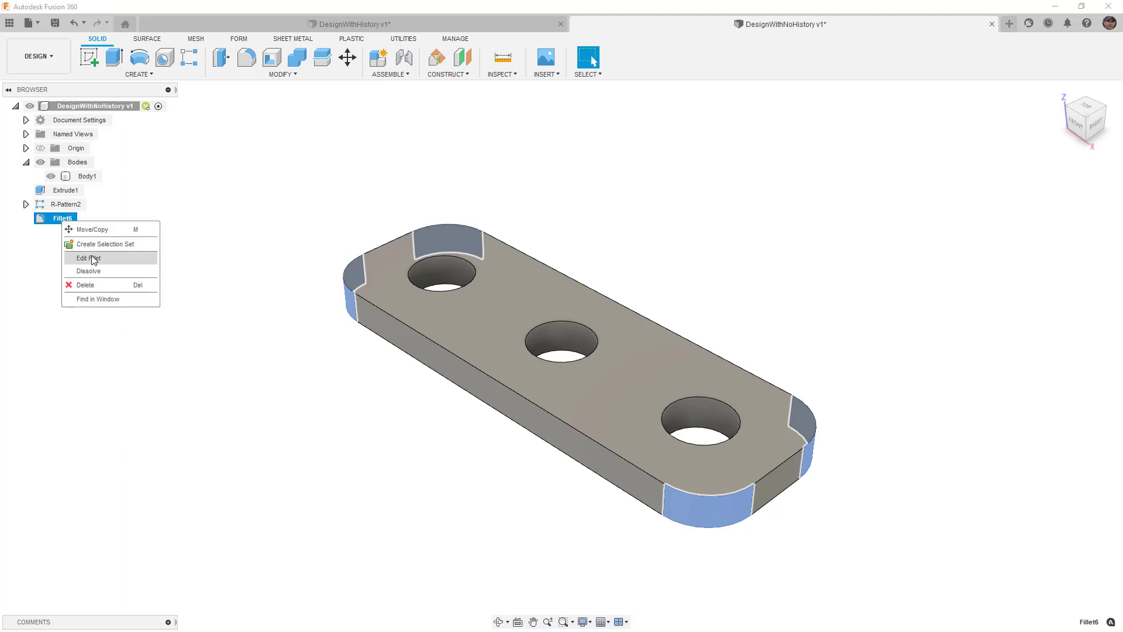
pyautogui.click(92, 258)
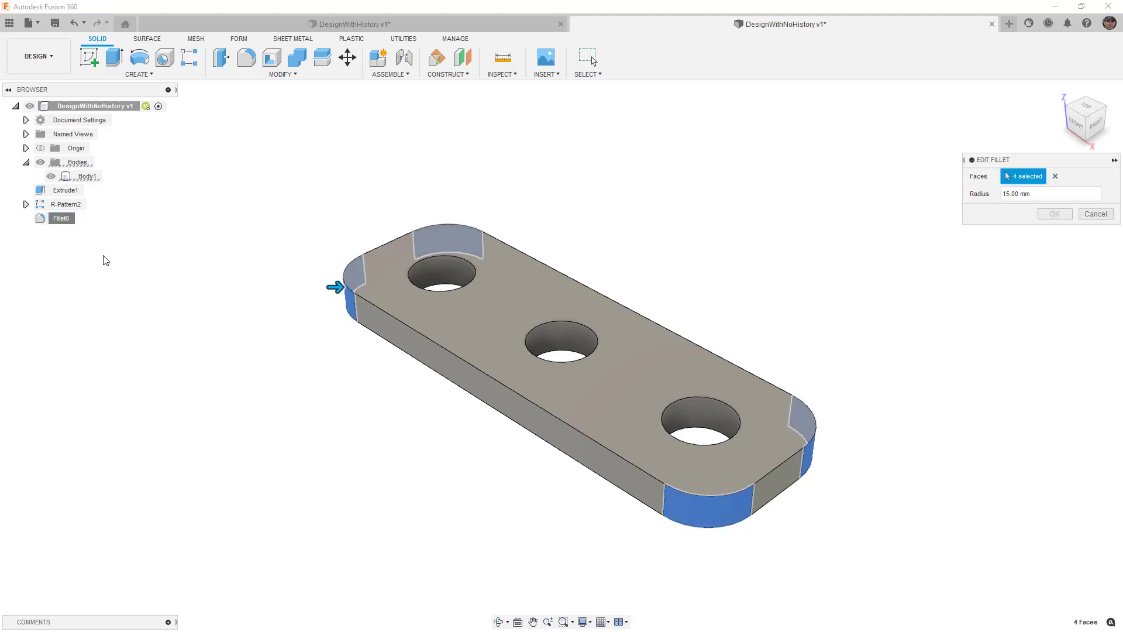
pyautogui.click(1006, 194)
pyautogui.write('10')
pyautogui.press('Return')
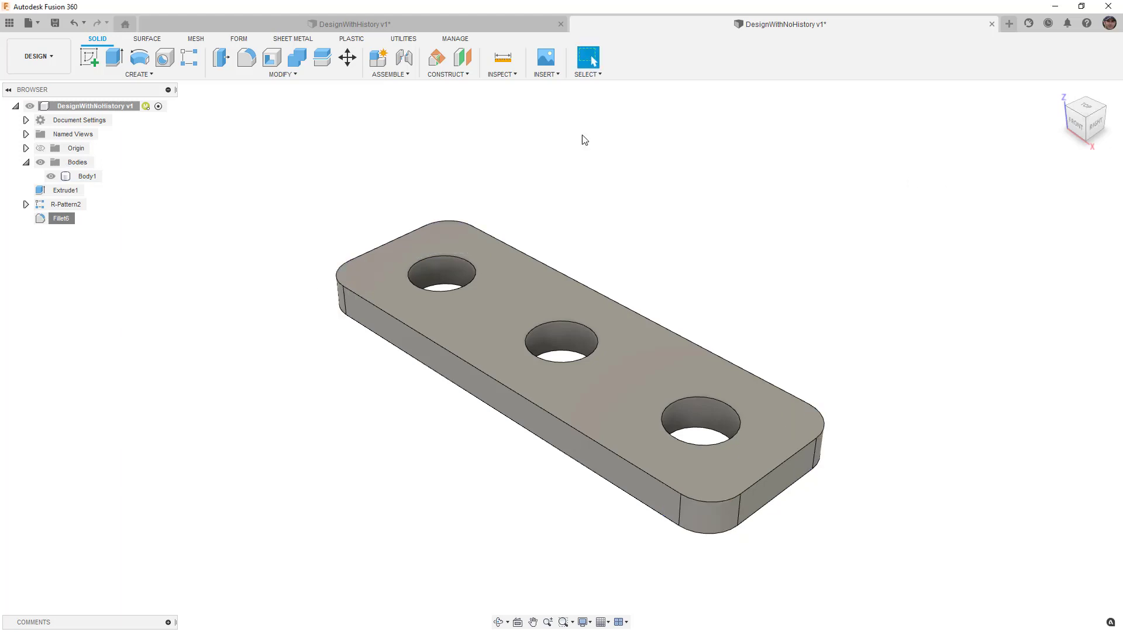
# - Try to change only the plate's front corner face to a 7.50 mm radius with Press Pull
pyautogui.click(220, 59)
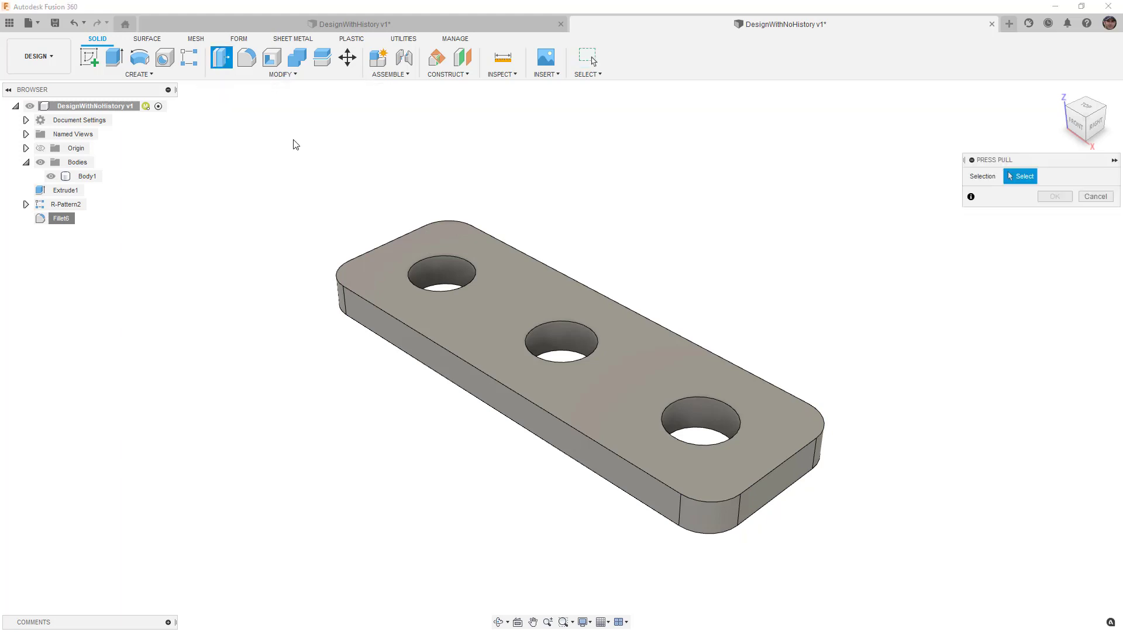
pyautogui.click(711, 519)
pyautogui.moveTo(709, 519); pyautogui.dragTo(709, 527)
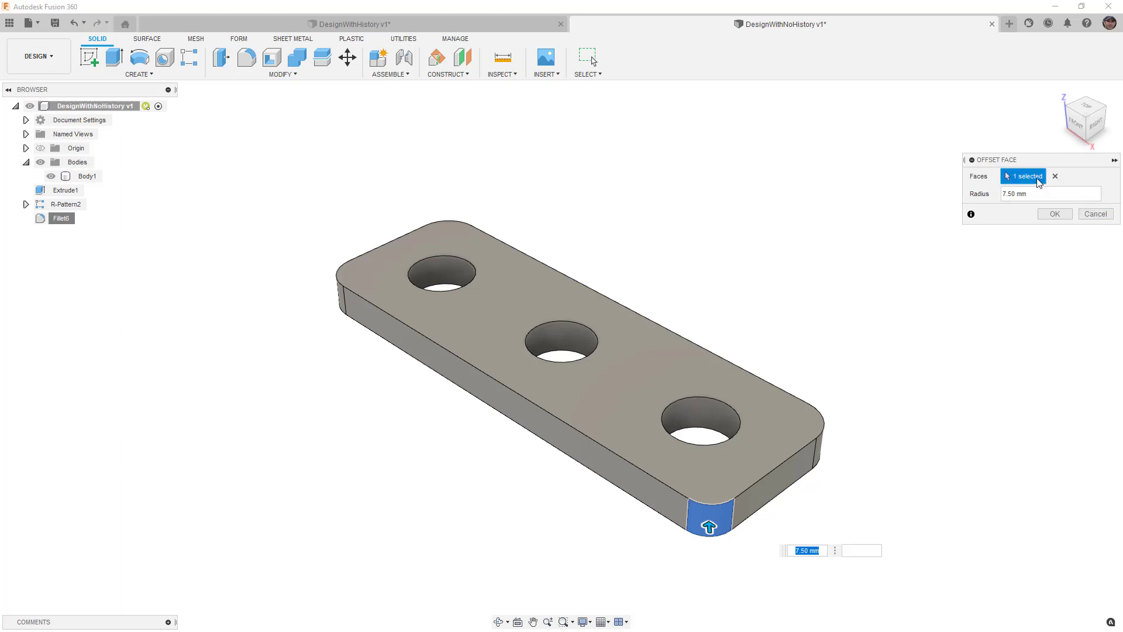
pyautogui.click(1095, 214)
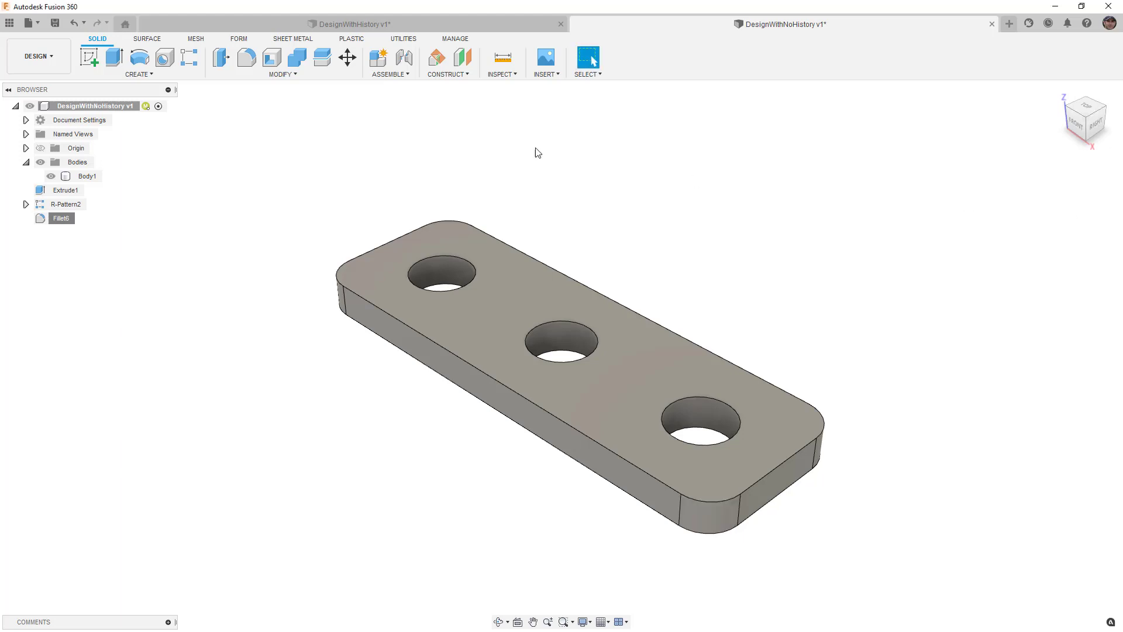
# - In DesignWithHistory, try to resize the plate's front corner face with Press Pull using the Modify Existing Feature offset type
pyautogui.click(412, 20)
pyautogui.press('q')
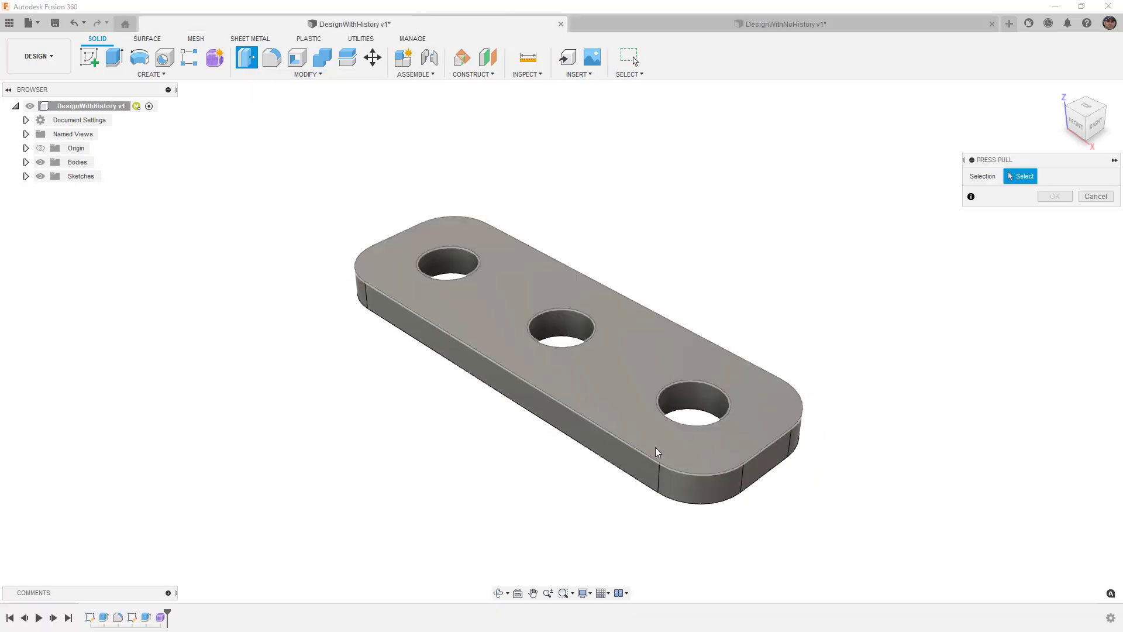
pyautogui.click(678, 481)
pyautogui.click(1043, 197)
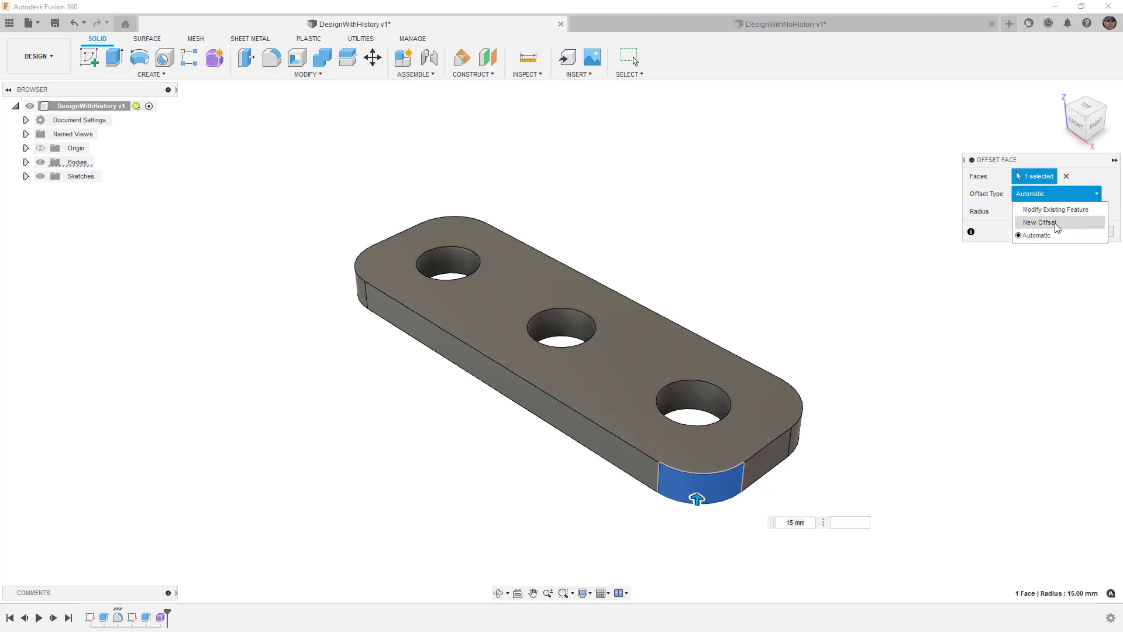
pyautogui.click(1054, 210)
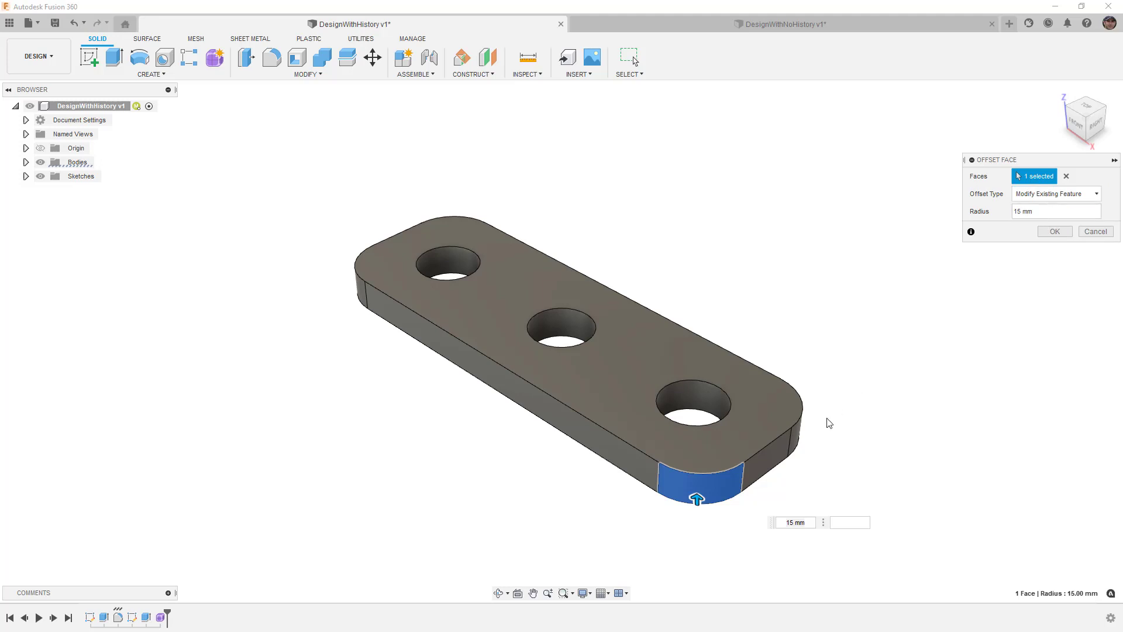
pyautogui.moveTo(696, 499)
pyautogui.mouseDown()
pyautogui.moveTo(697, 485)
pyautogui.moveTo(696, 496)
pyautogui.mouseUp()
pyautogui.click(1102, 233)
# - In DesignWithNoHistory, set the quantity of the plate's recognized rectangular hole pattern to 4
pyautogui.click(710, 26)
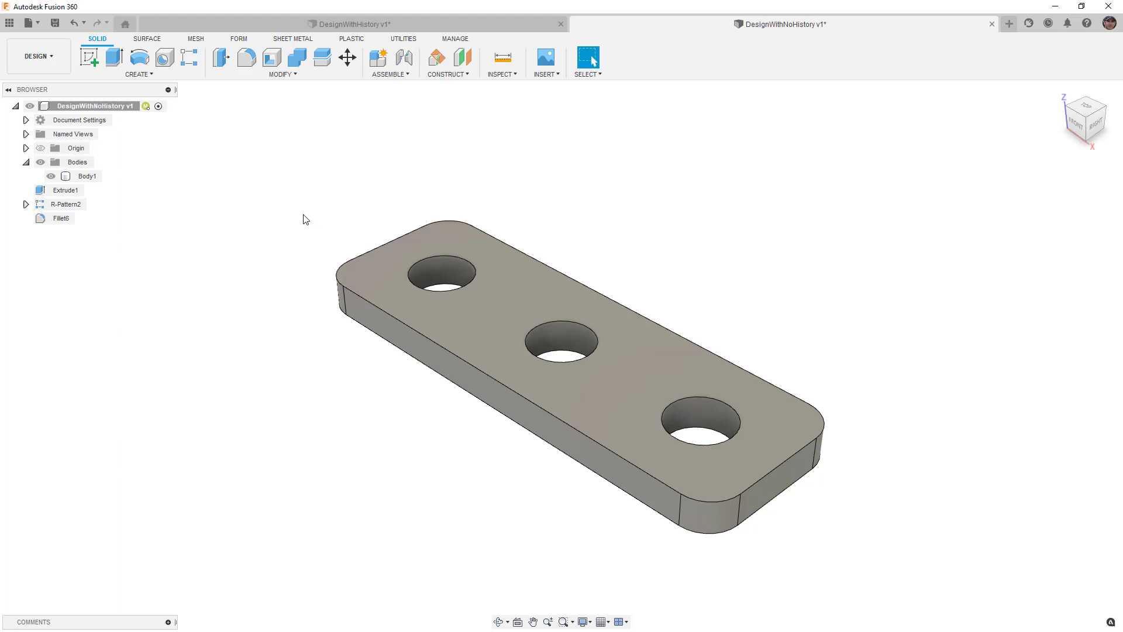
pyautogui.click(157, 75)
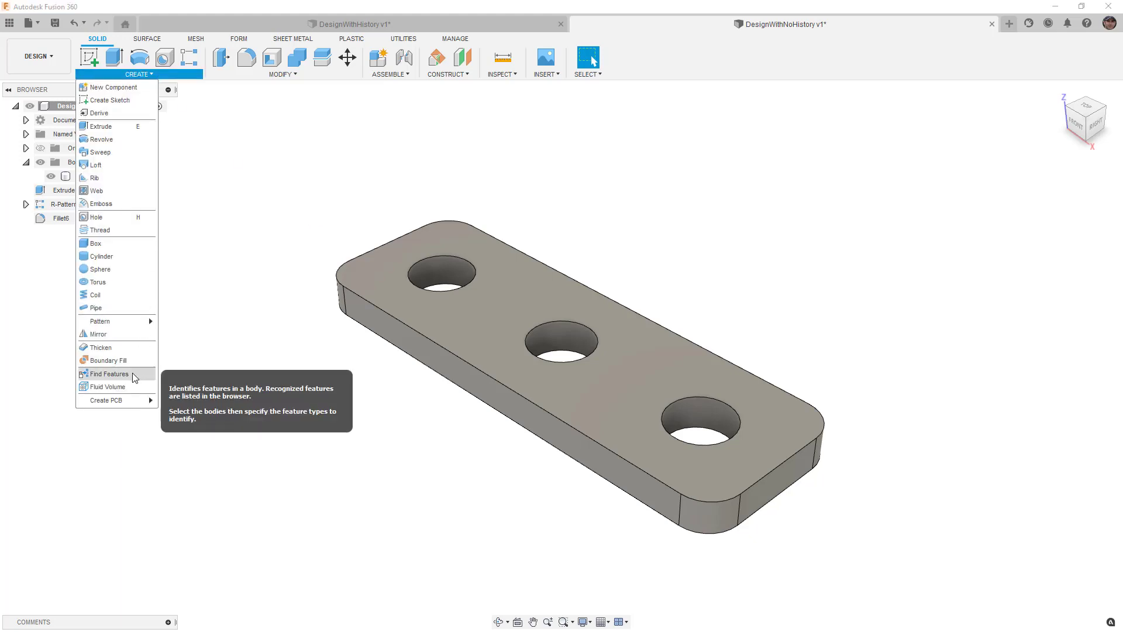
pyautogui.rightClick(66, 205)
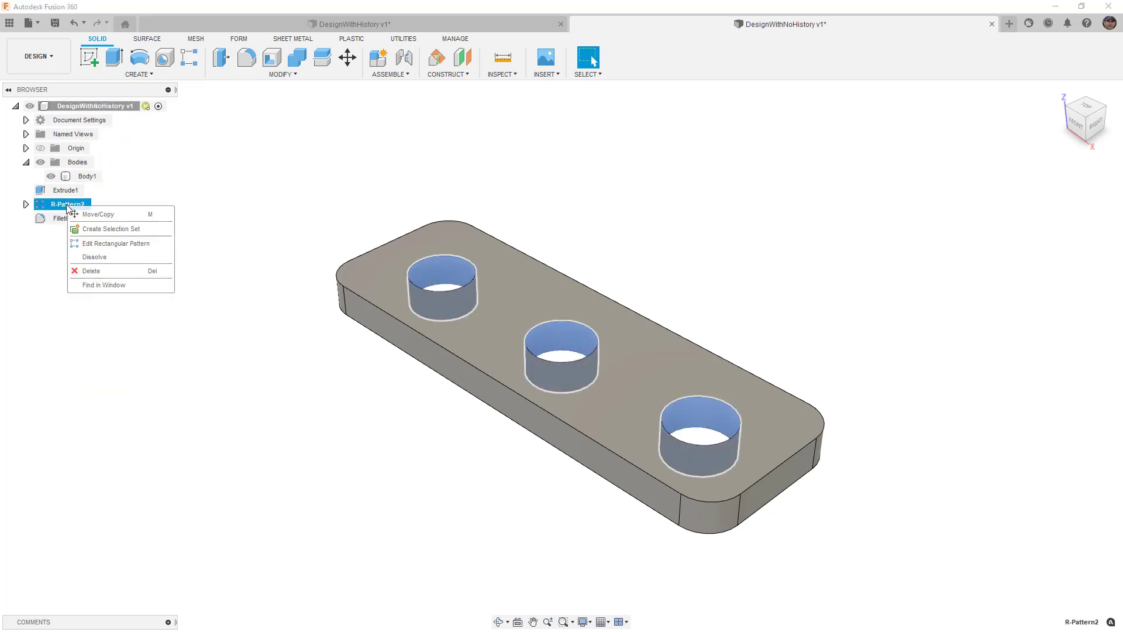
pyautogui.click(97, 243)
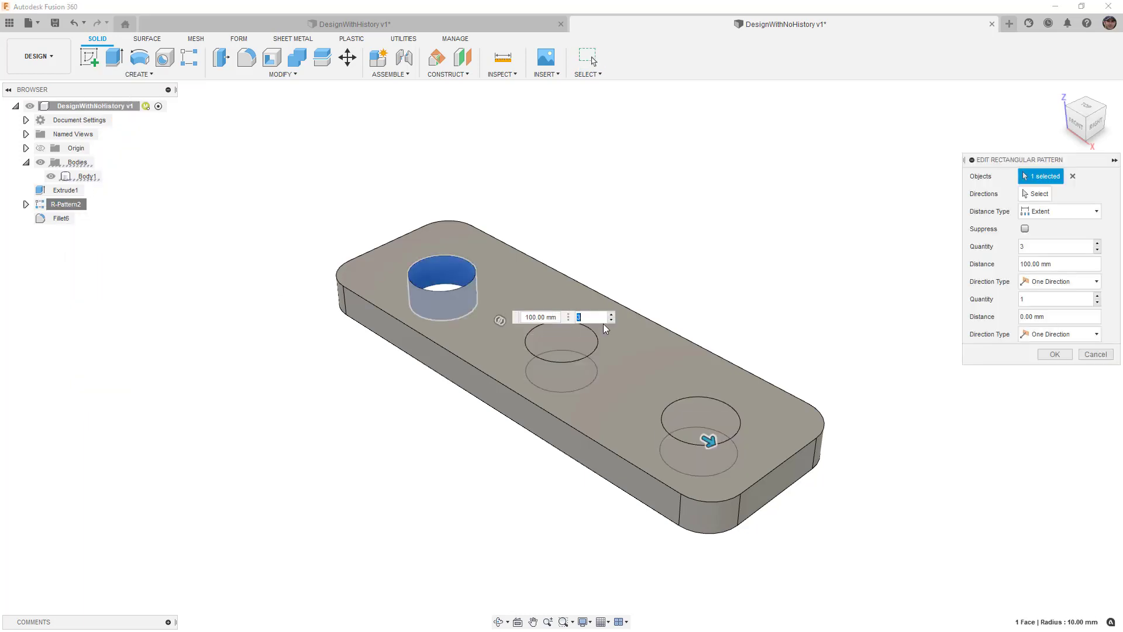
pyautogui.write('4')
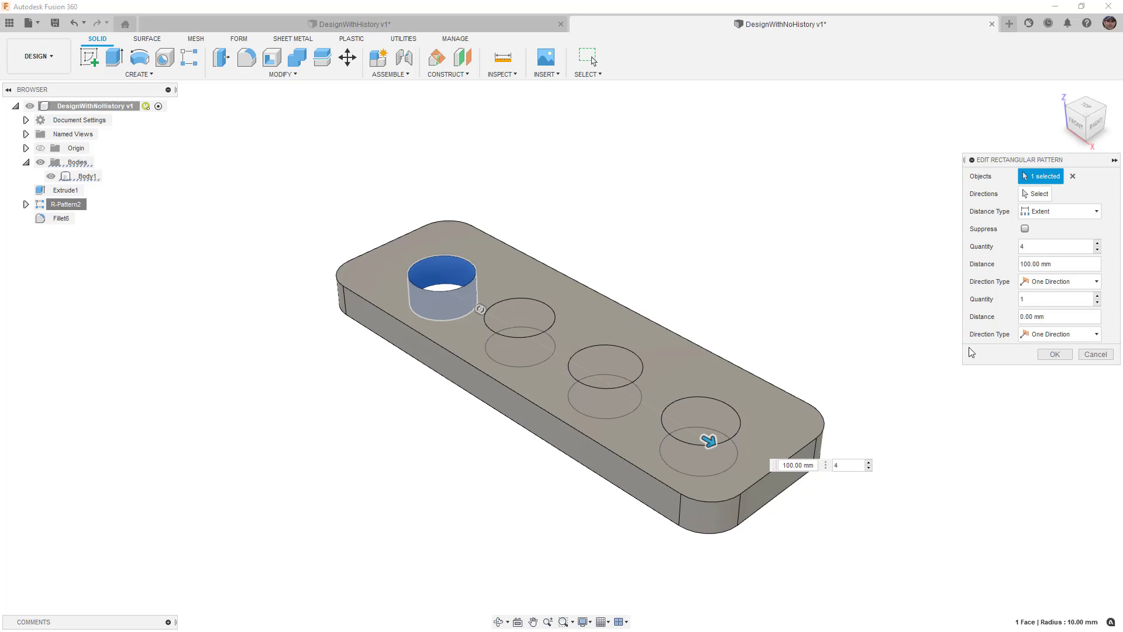
pyautogui.click(1054, 354)
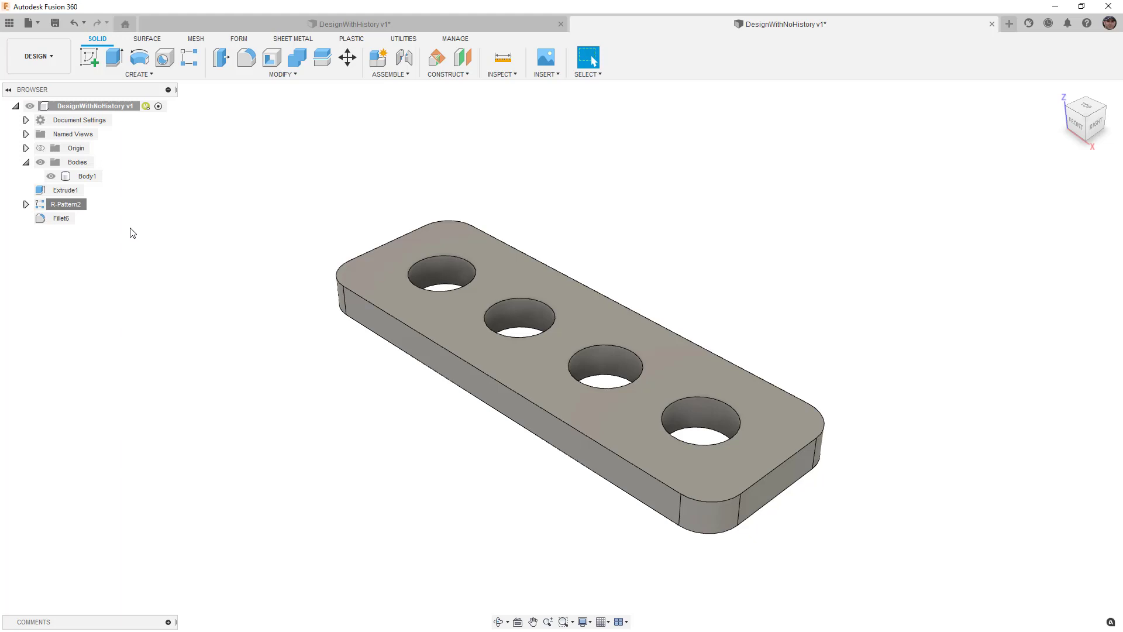
# - Turn on design history capture for DesignWithNoHistory and highlight the resulting base feature in the timeline
pyautogui.rightClick(112, 109)
pyautogui.click(170, 409)
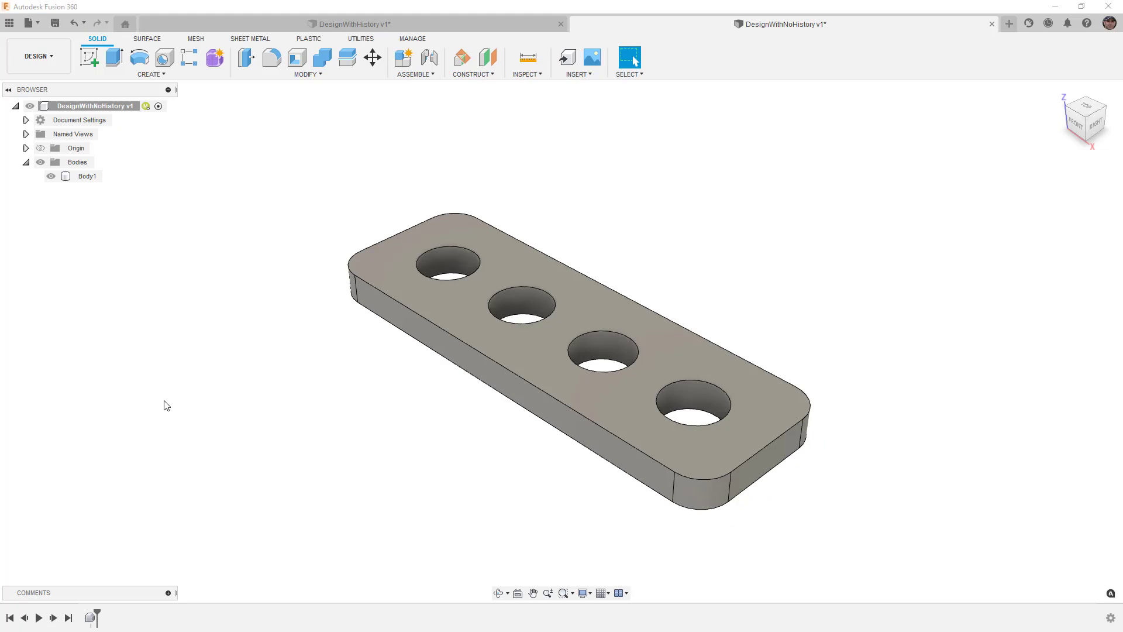
pyautogui.click(91, 618)
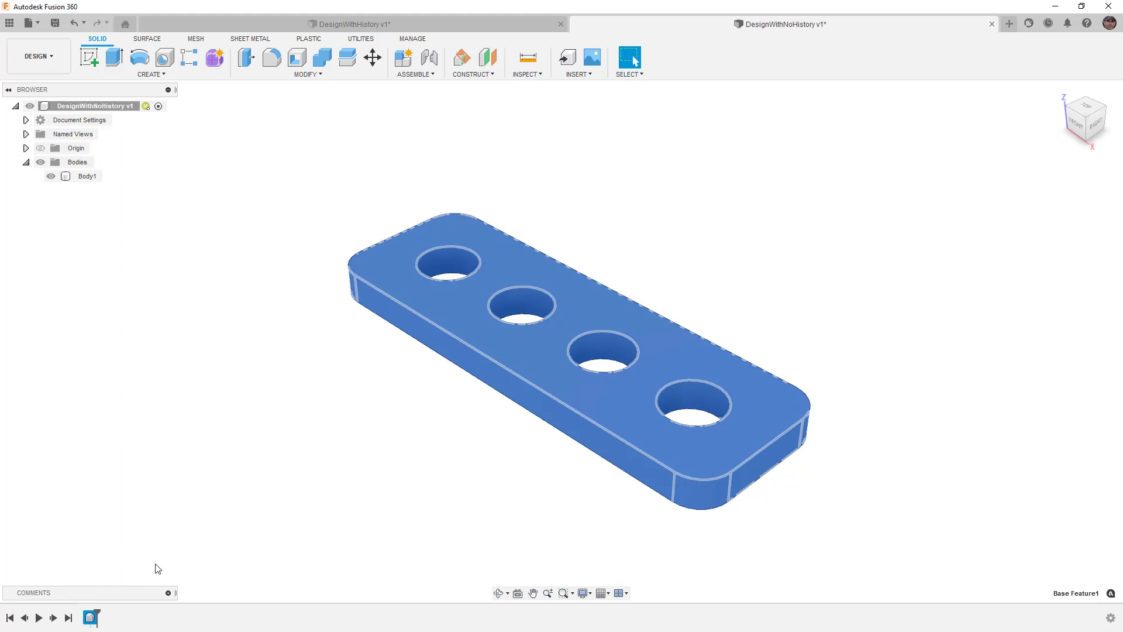
pyautogui.press('Escape')
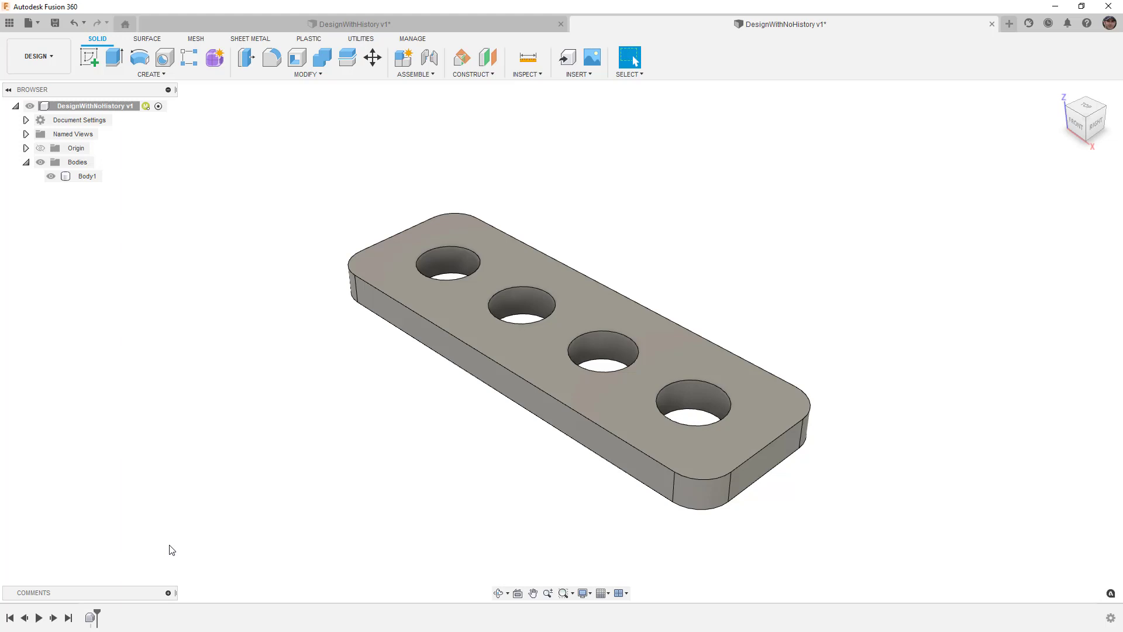
# - Open the timeline's base feature for editing to view its available tools and recognized features, and finish it
pyautogui.rightClick(90, 618)
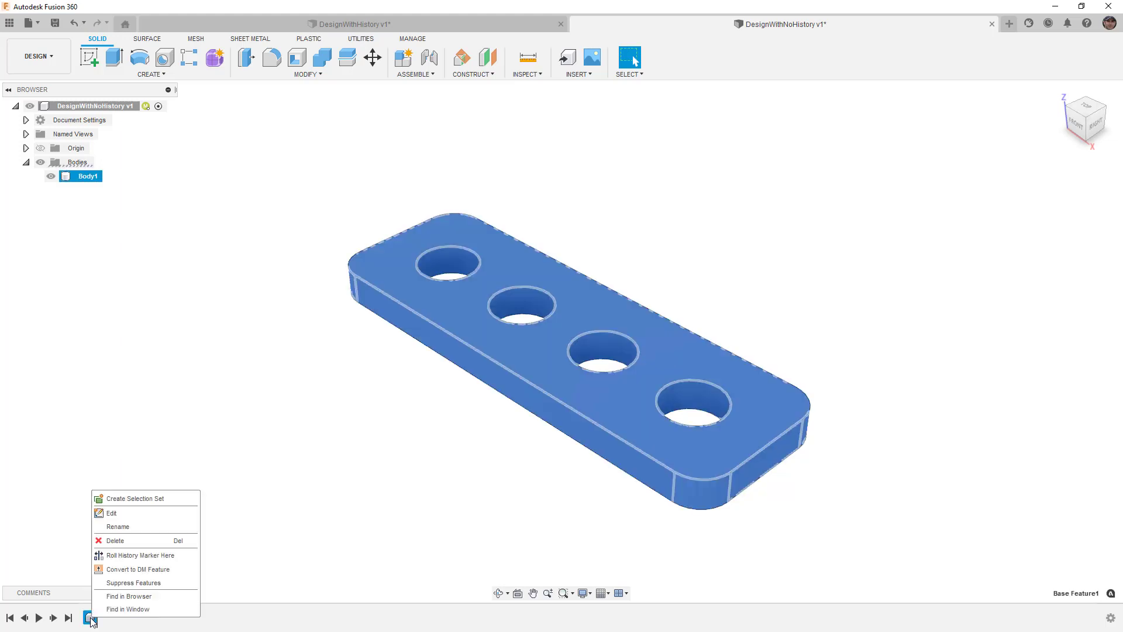
pyautogui.click(113, 512)
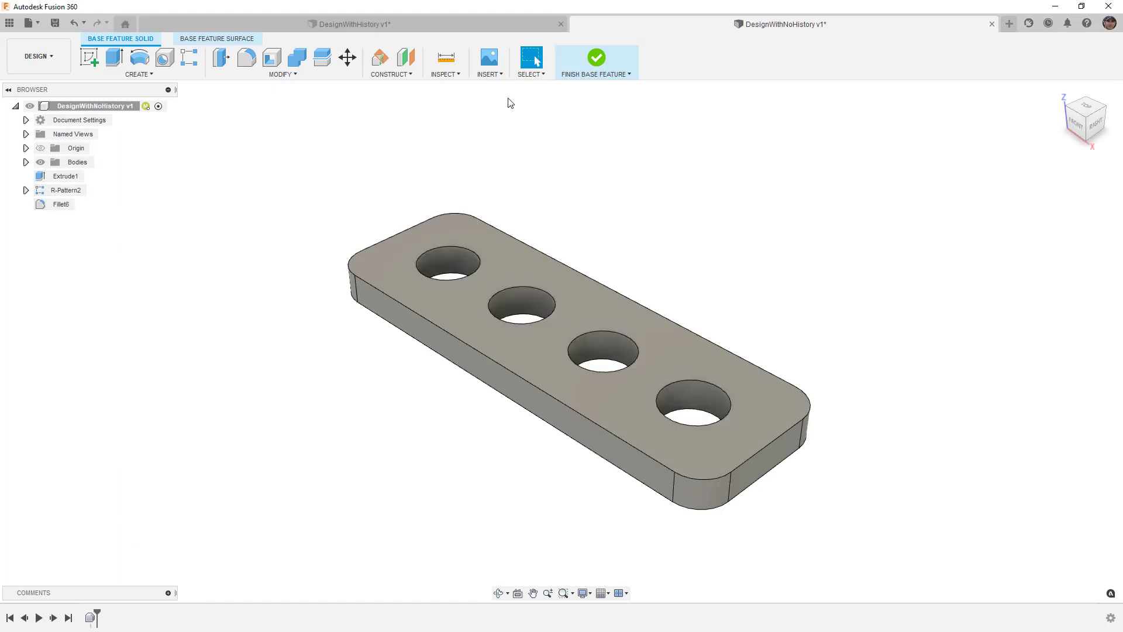
pyautogui.click(596, 59)
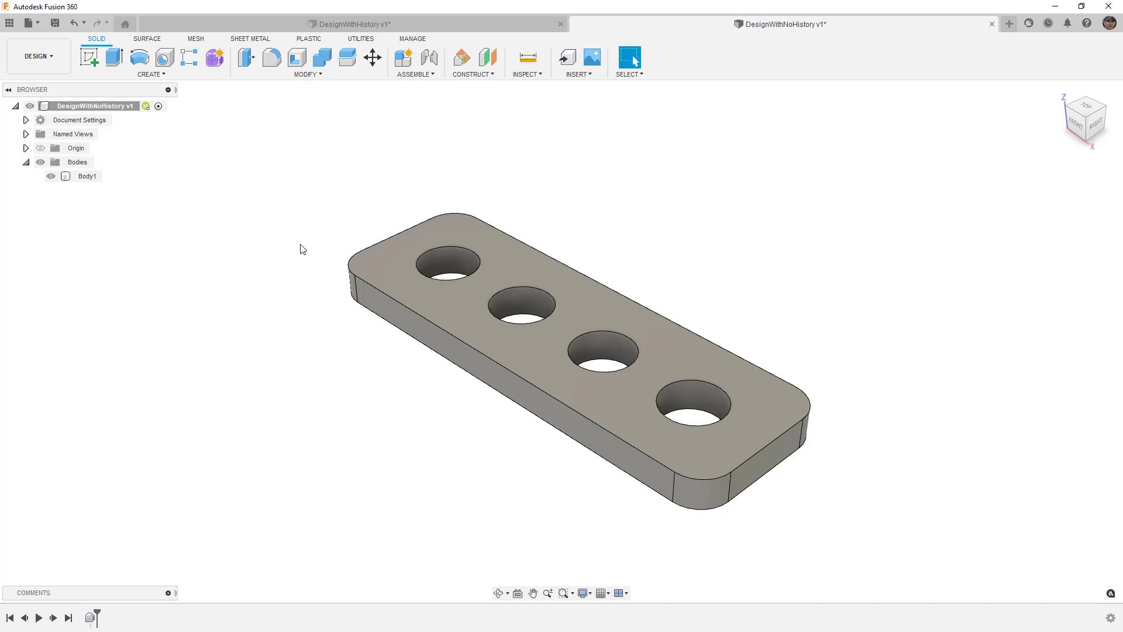
# - Try Press Pull on the plate's front corner face with history capture turned on
pyautogui.click(699, 490)
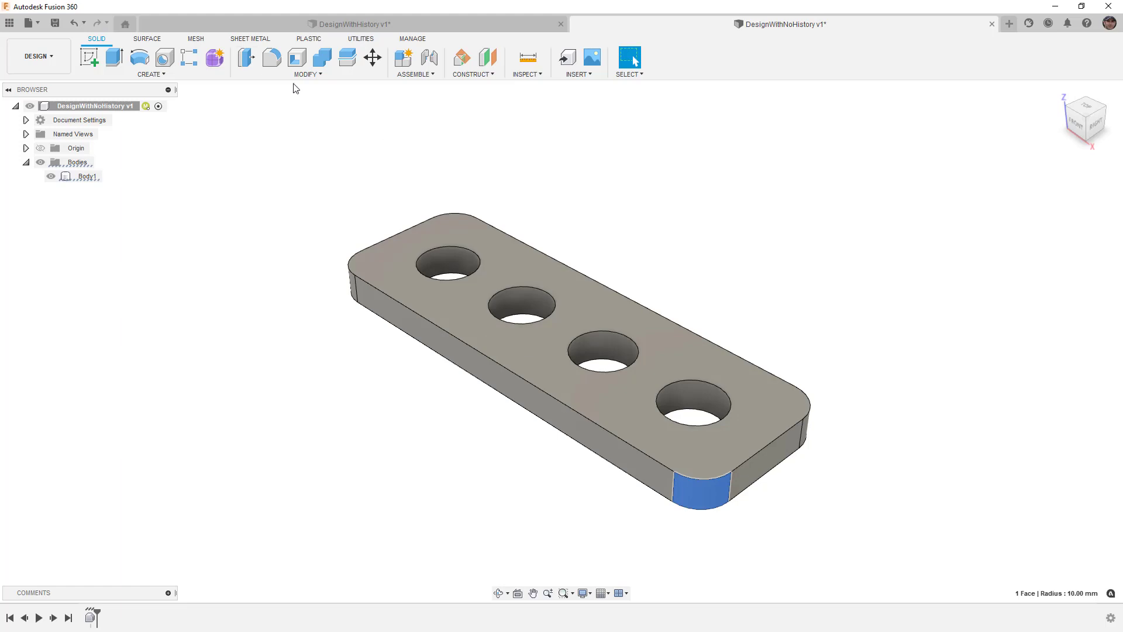
pyautogui.click(246, 58)
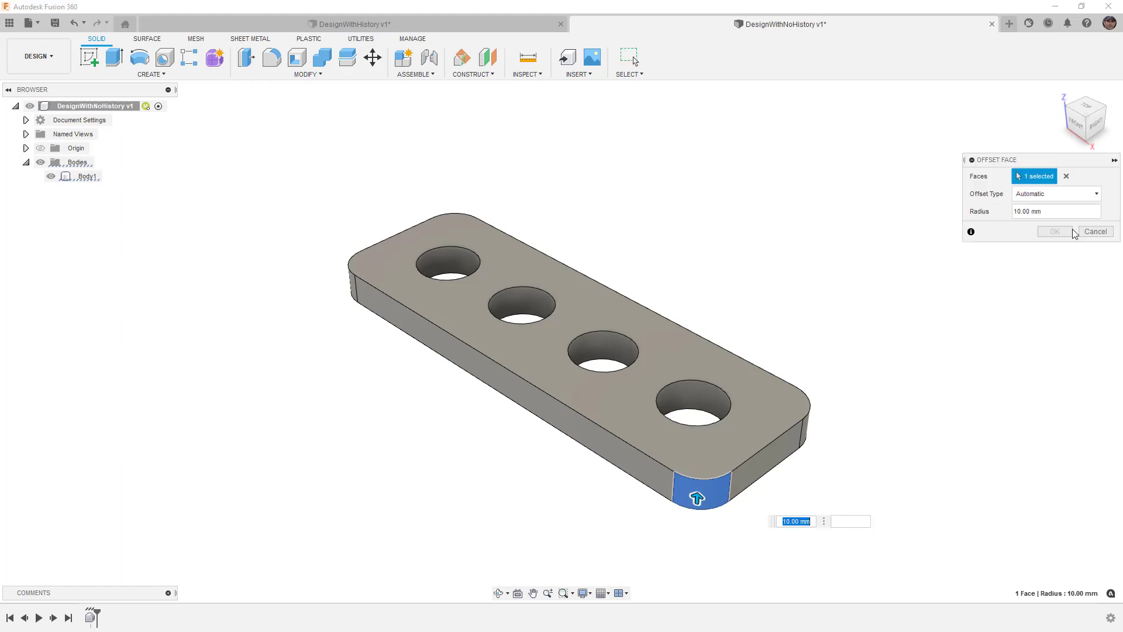
pyautogui.click(1093, 232)
# - Delete the plate's second hole from the back and move the third hole's face -15 mm in X
pyautogui.click(512, 305)
pyautogui.press('Delete')
pyautogui.click(607, 349)
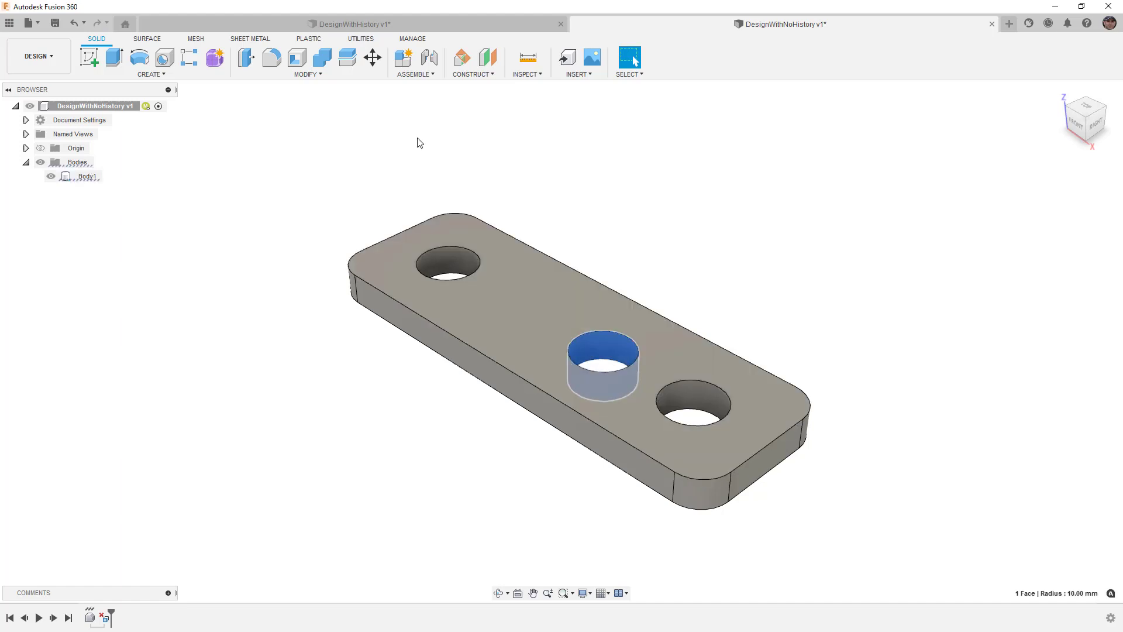
pyautogui.click(372, 58)
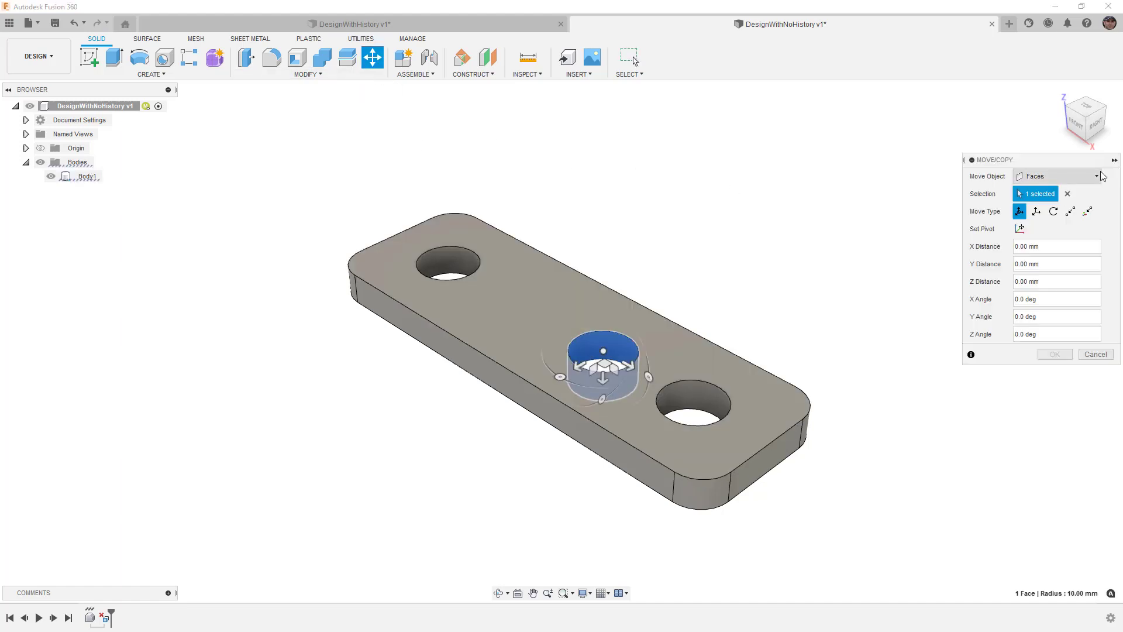
pyautogui.moveTo(629, 366); pyautogui.dragTo(596, 346)
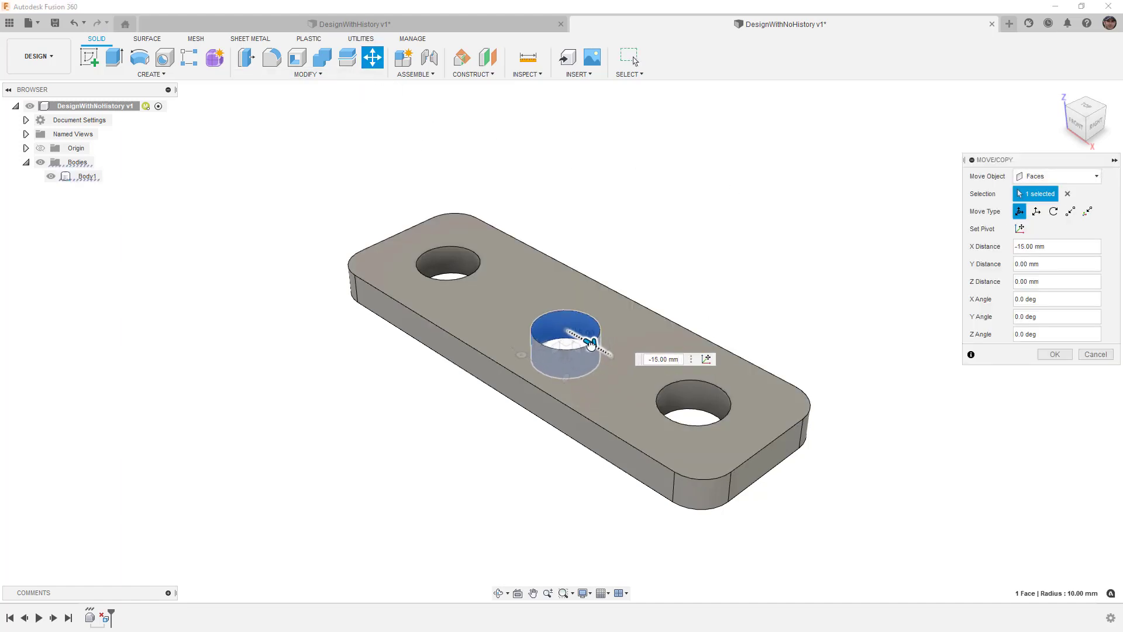
pyautogui.click(1054, 355)
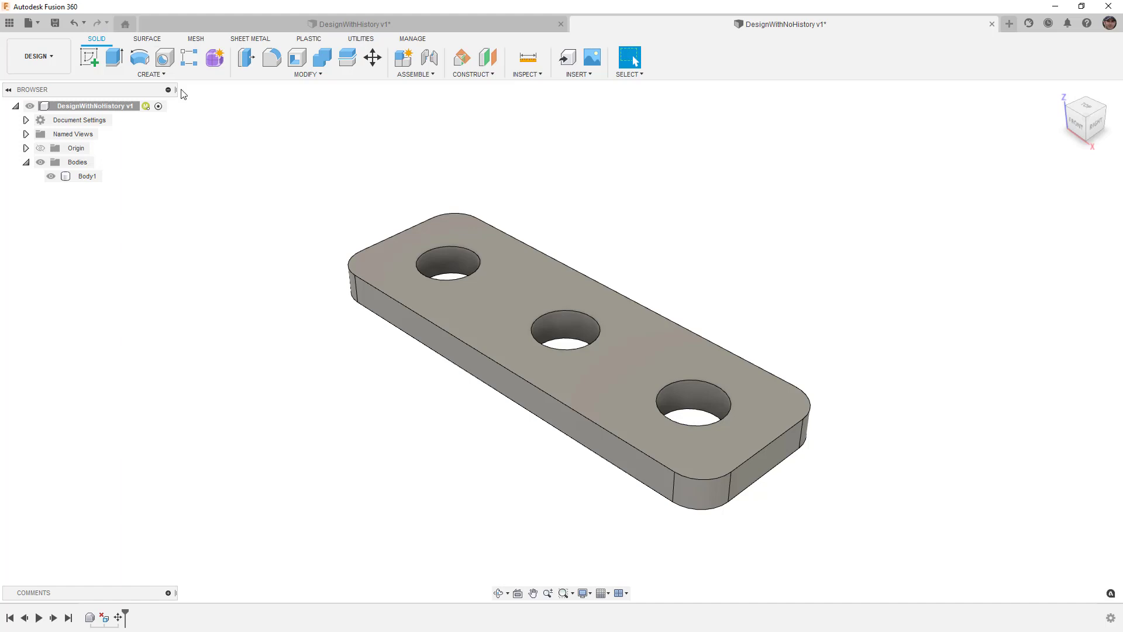
# - Create a new base feature and sketch a 50 mm diameter circle beside the plate on the plane facing the right view
pyautogui.click(152, 74)
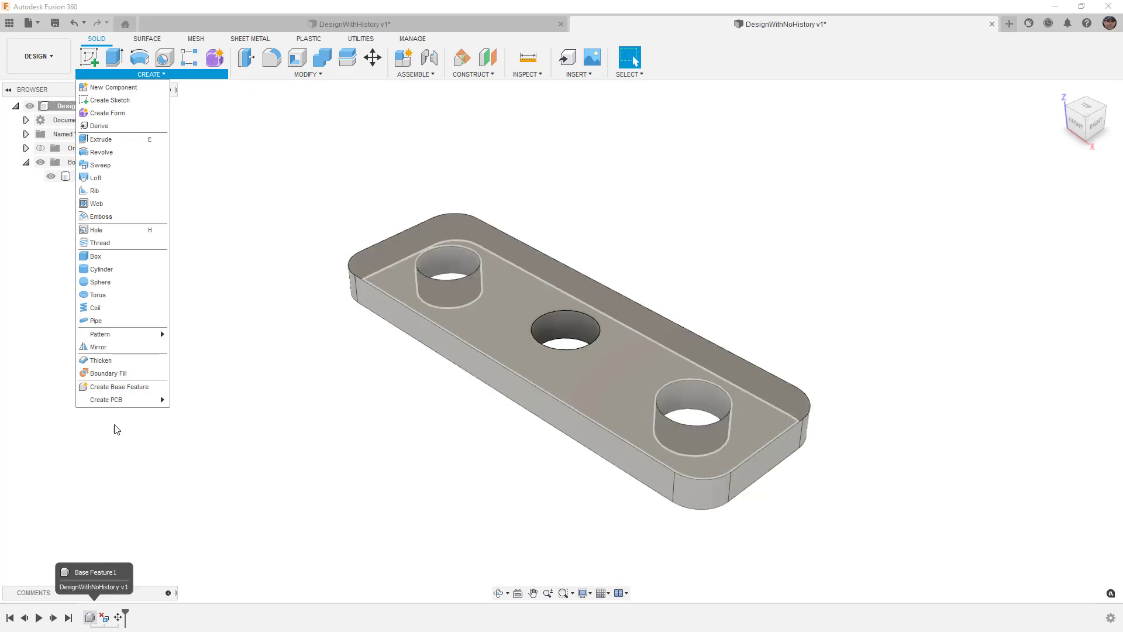
pyautogui.click(124, 387)
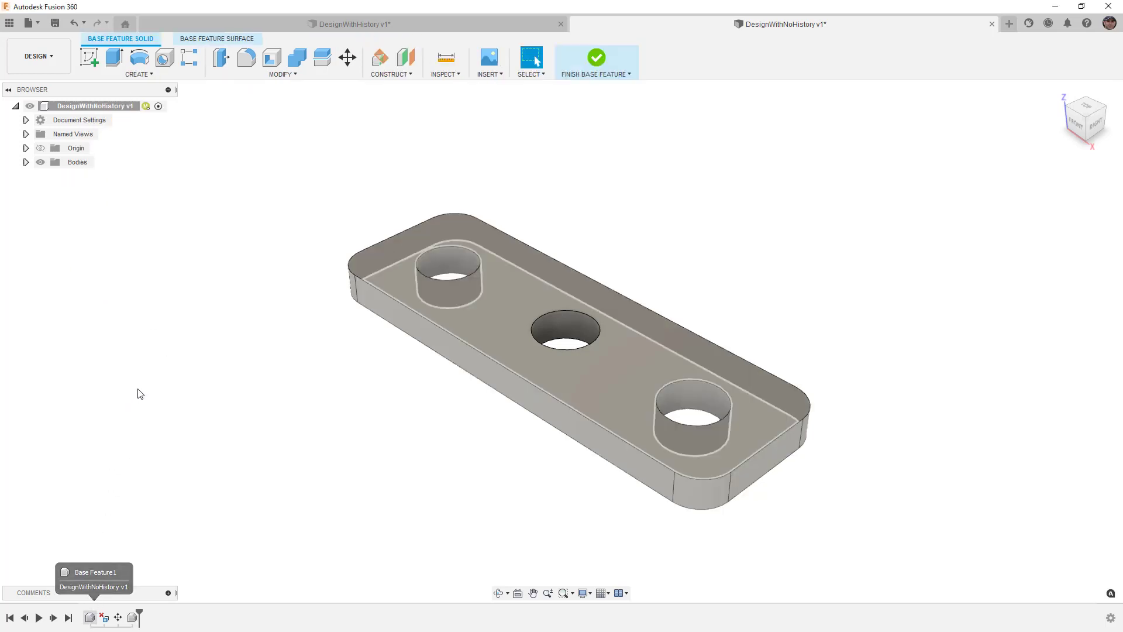
pyautogui.click(90, 58)
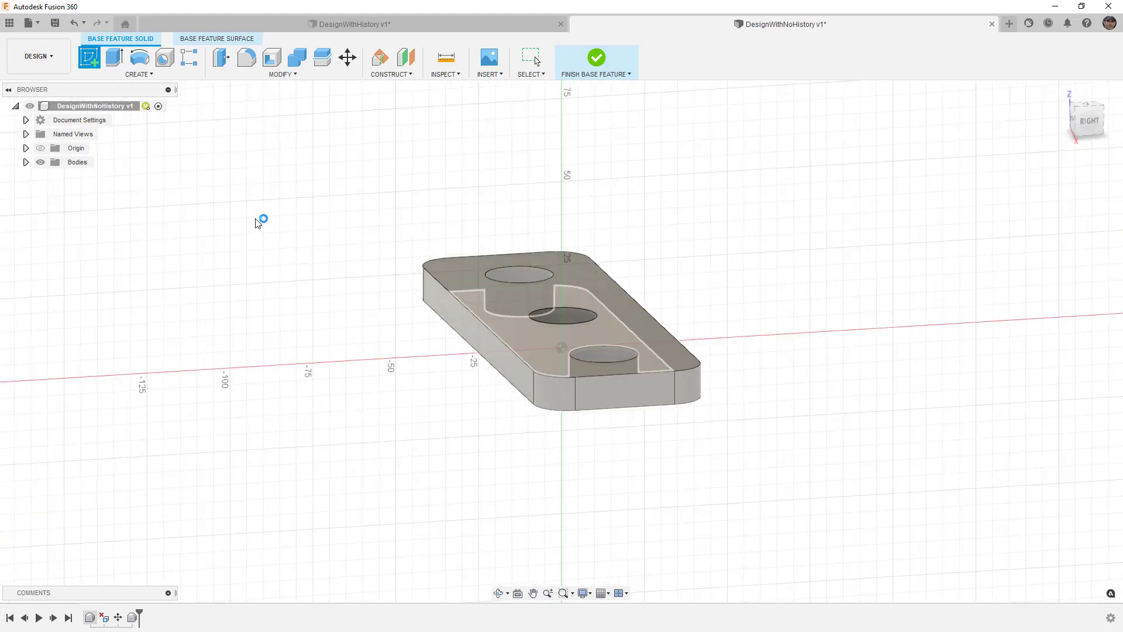
pyautogui.click(140, 58)
pyautogui.click(354, 214)
pyautogui.write('50')
pyautogui.press('Return')
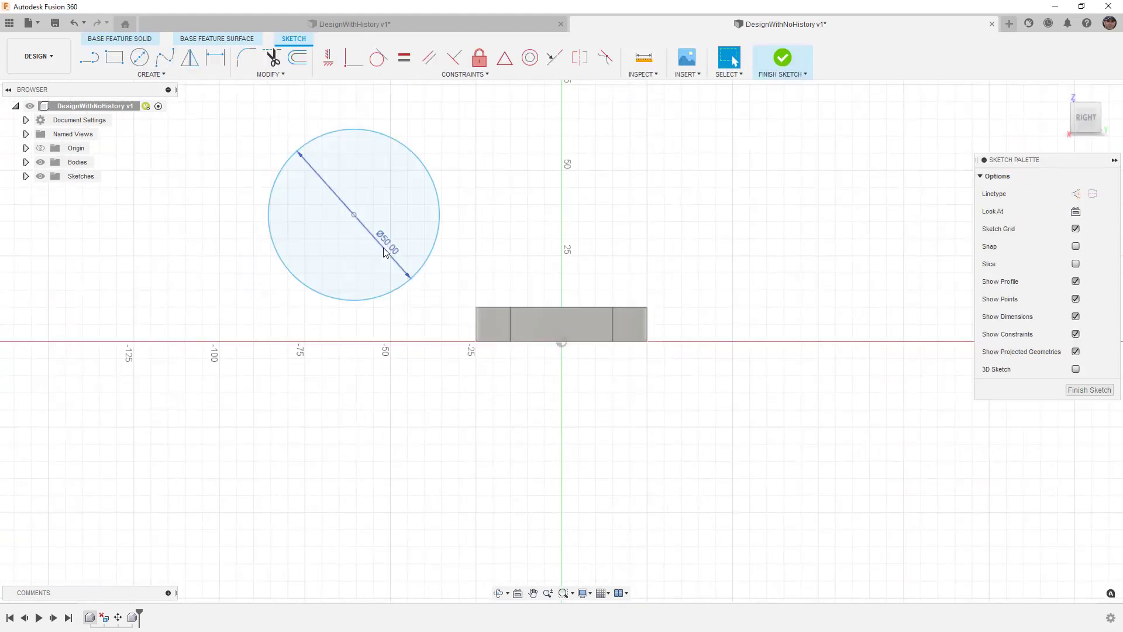
pyautogui.click(790, 55)
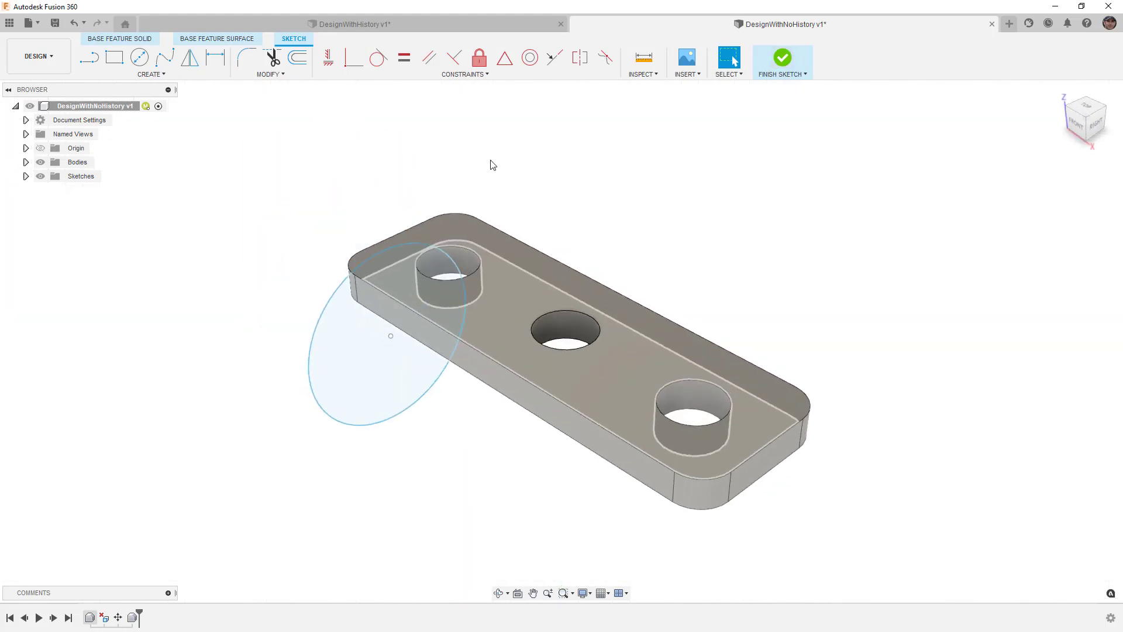
# - Extrude the circle away from the plate as a new cylindrical body
pyautogui.press('e')
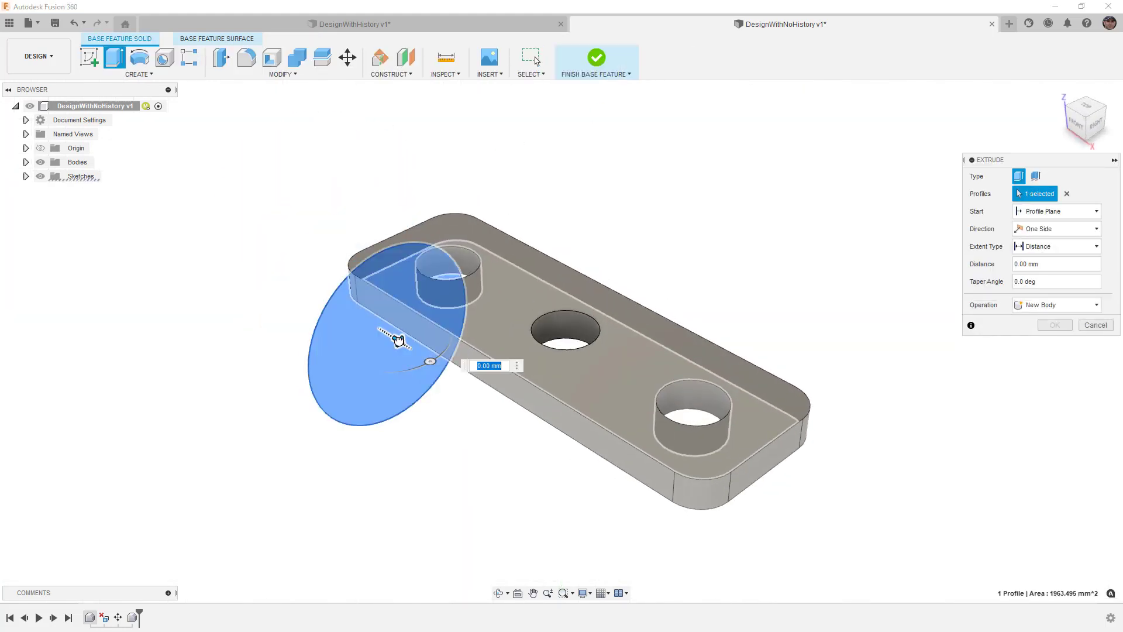
pyautogui.moveTo(398, 341); pyautogui.dragTo(278, 265)
pyautogui.click(1054, 324)
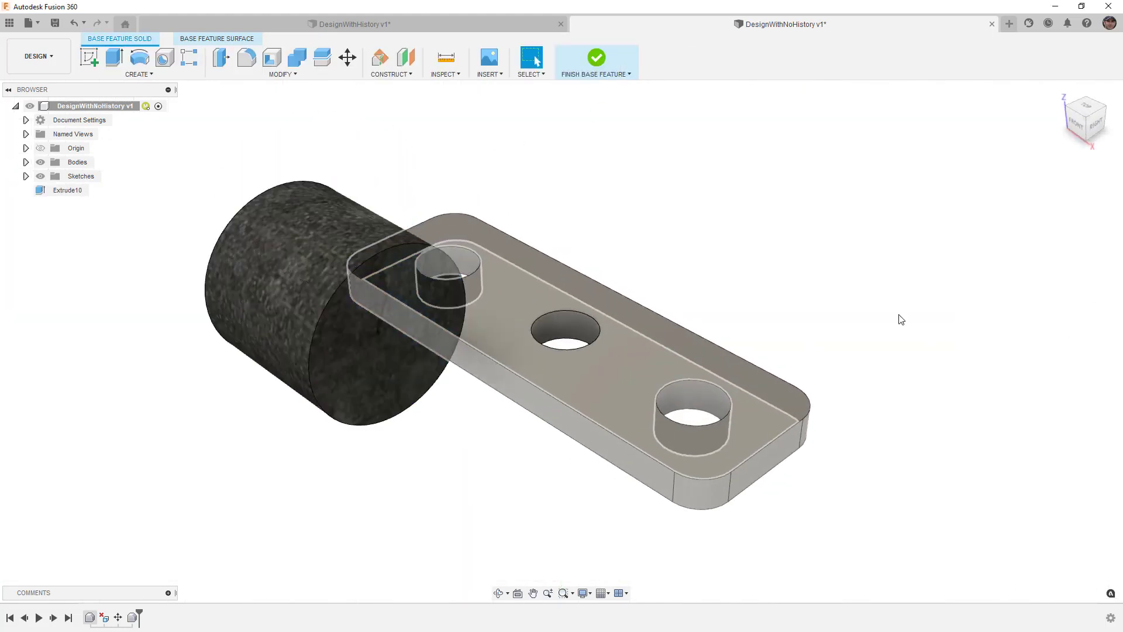
# - Show the cylinder's Sketch1 with its dimension and set the circle's diameter to 25 mm
pyautogui.keyDown('shift'); pyautogui.moveTo(644, 293); pyautogui.dragTo(466, 244, button='middle'); pyautogui.keyUp('shift')
pyautogui.click(75, 191)
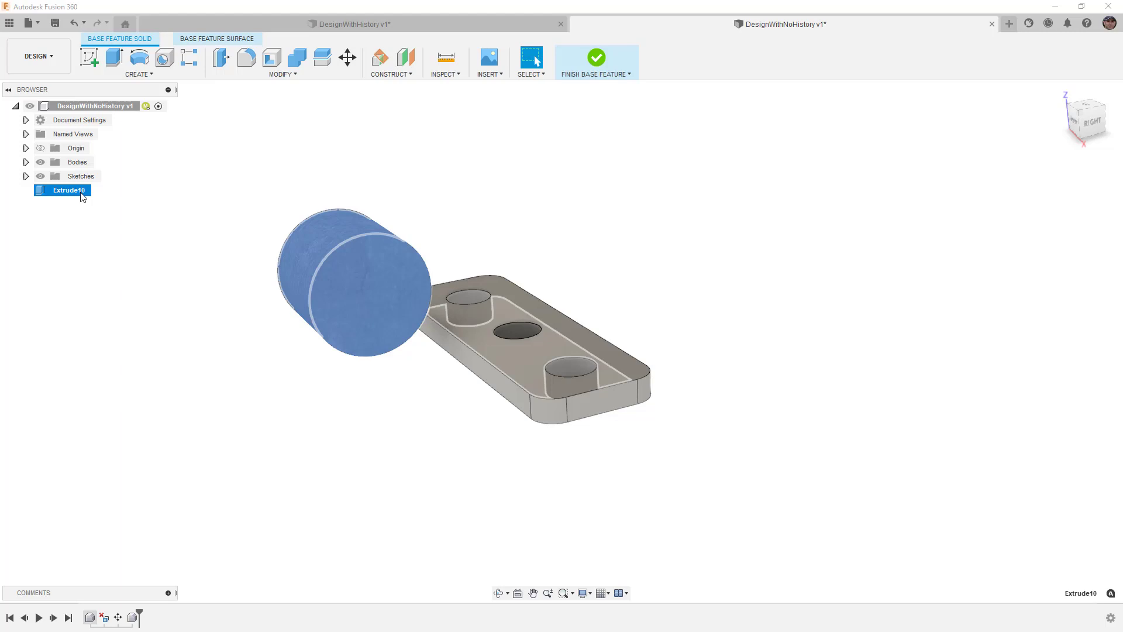
pyautogui.click(26, 176)
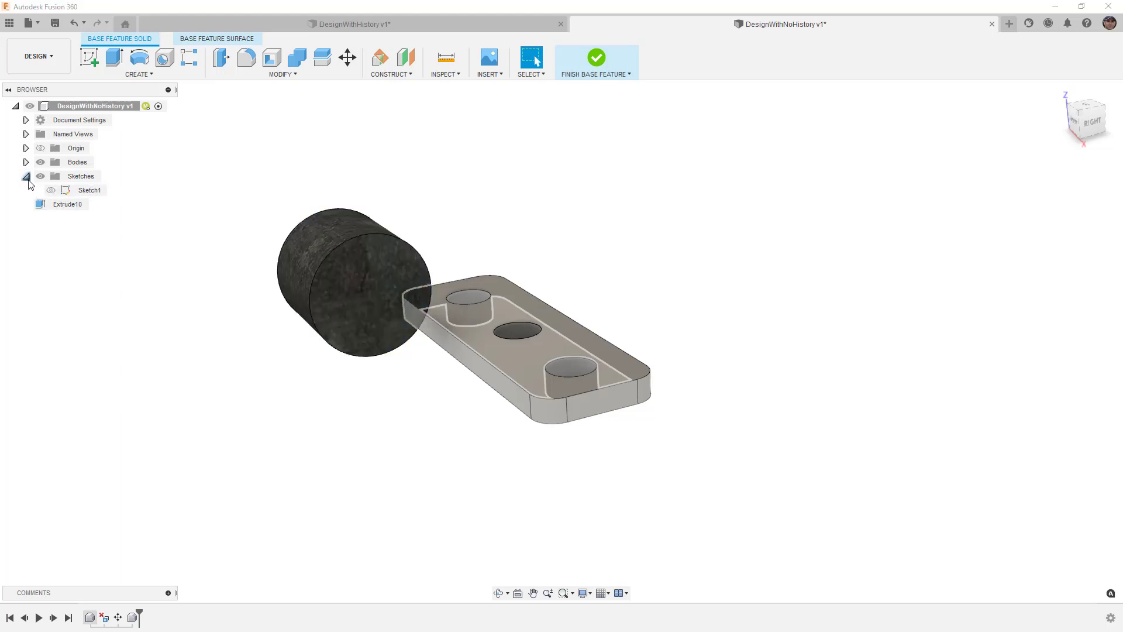
pyautogui.click(78, 192)
pyautogui.press('v')
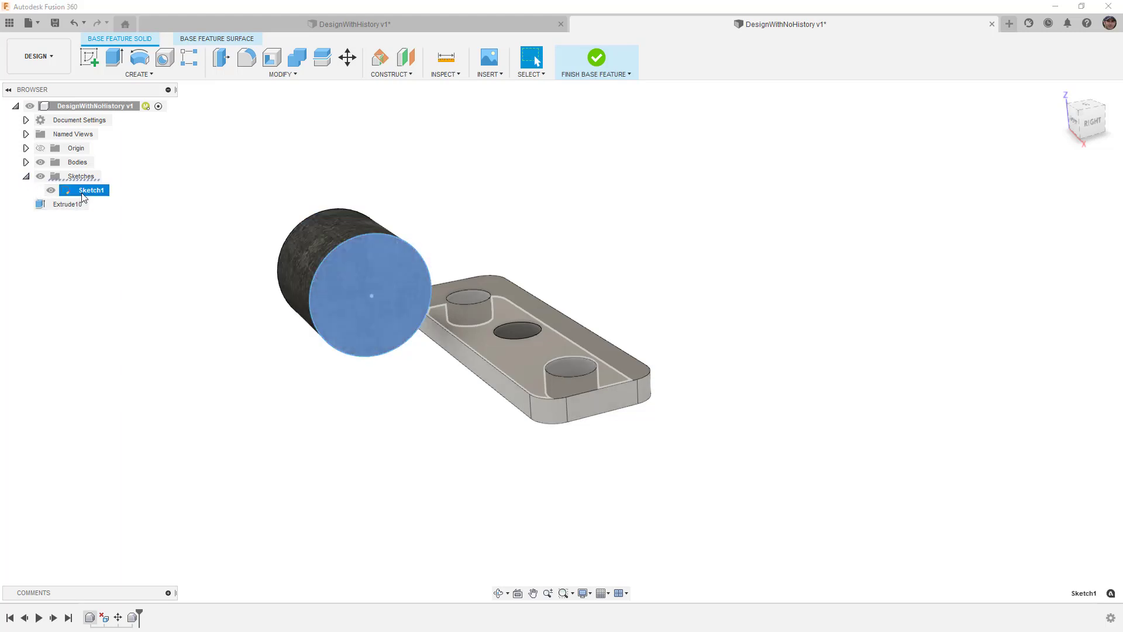
pyautogui.rightClick(83, 193)
pyautogui.click(119, 332)
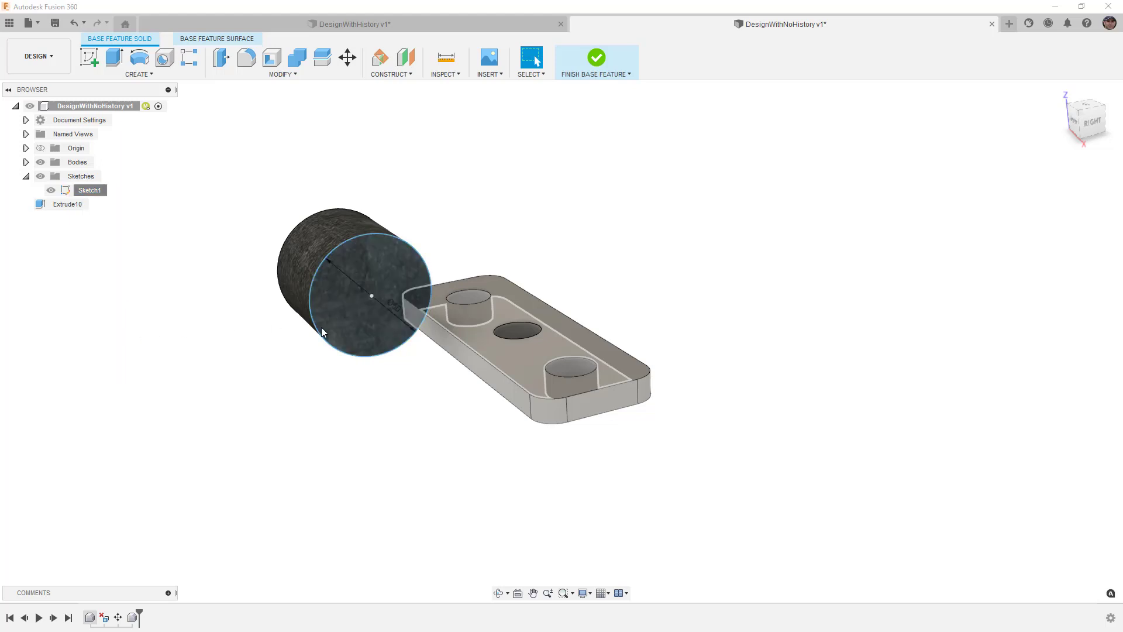
pyautogui.doubleClick(383, 309)
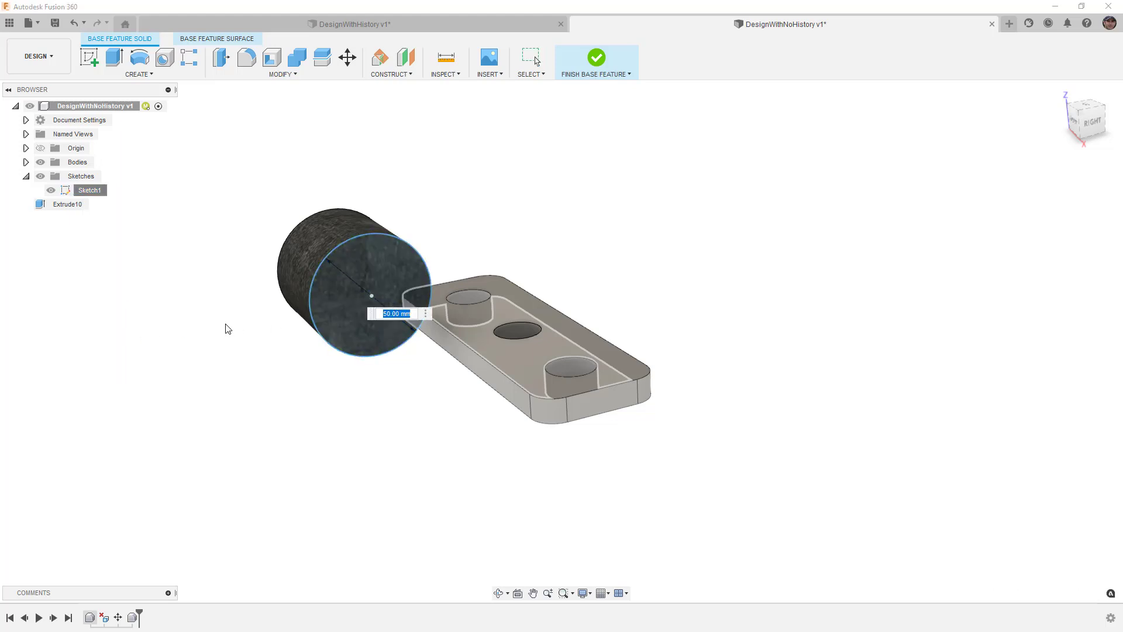
pyautogui.write('25')
pyautogui.press('Return')
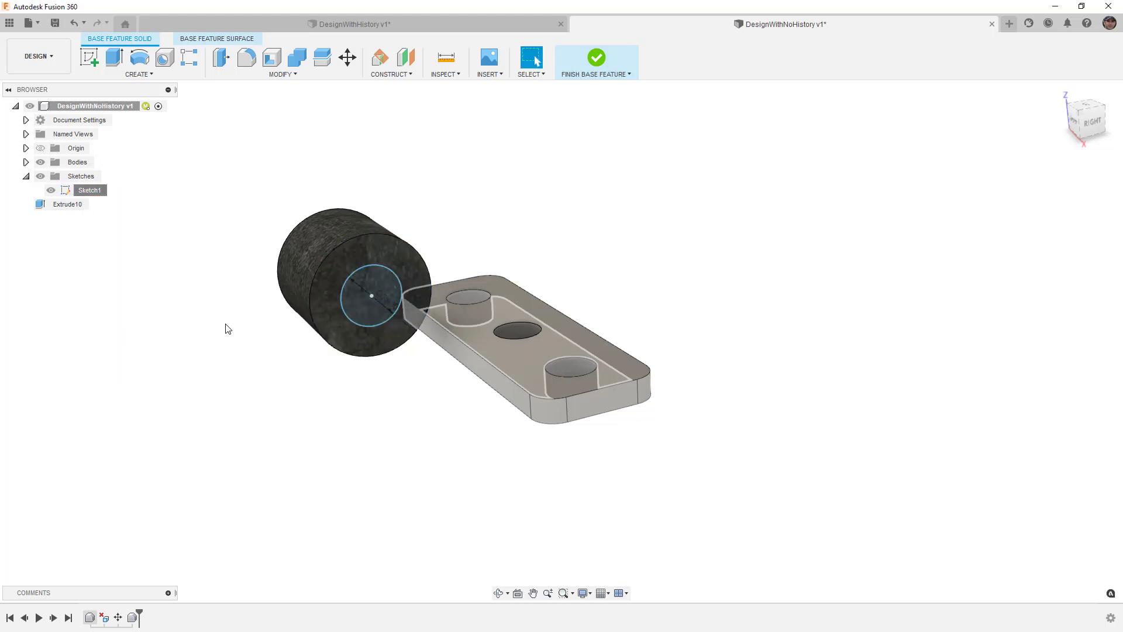
pyautogui.moveTo(248, 314); pyautogui.dragTo(241, 313, button='middle')
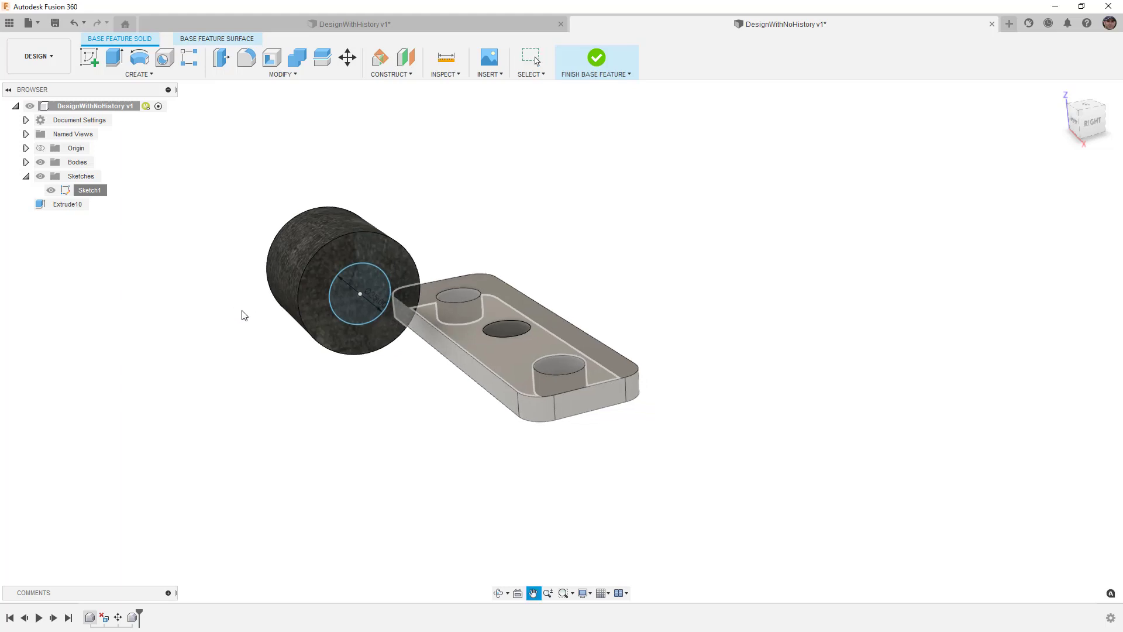
# - Highlight the Extrude10 feature to examine the cylinder faces it covers, and hide Sketch1
pyautogui.scroll(2, 330, 304)
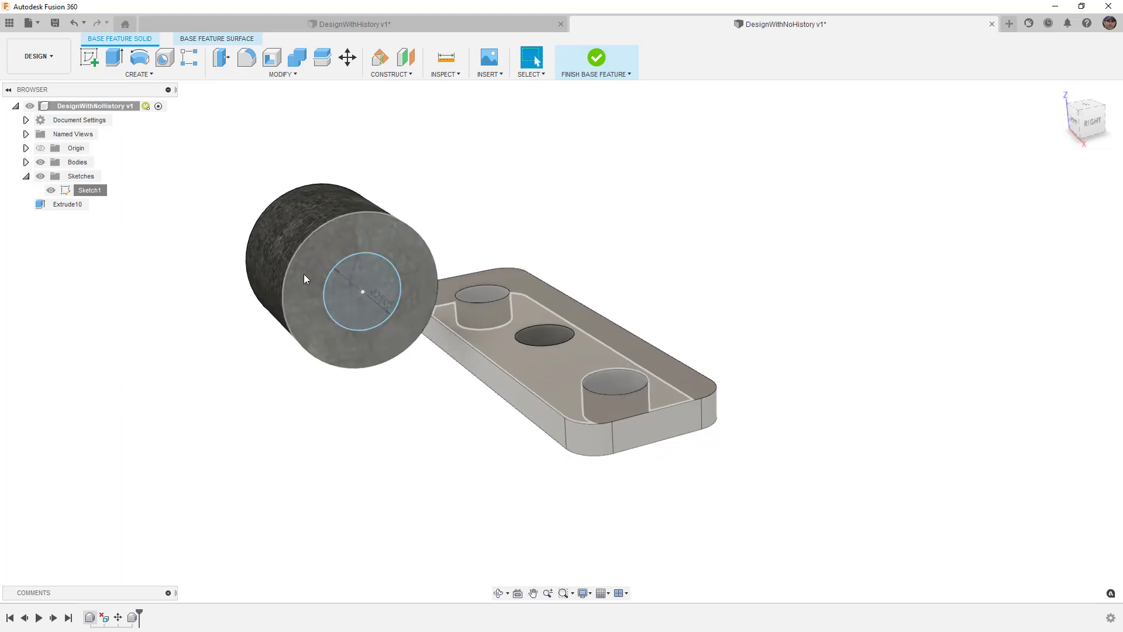
pyautogui.click(63, 205)
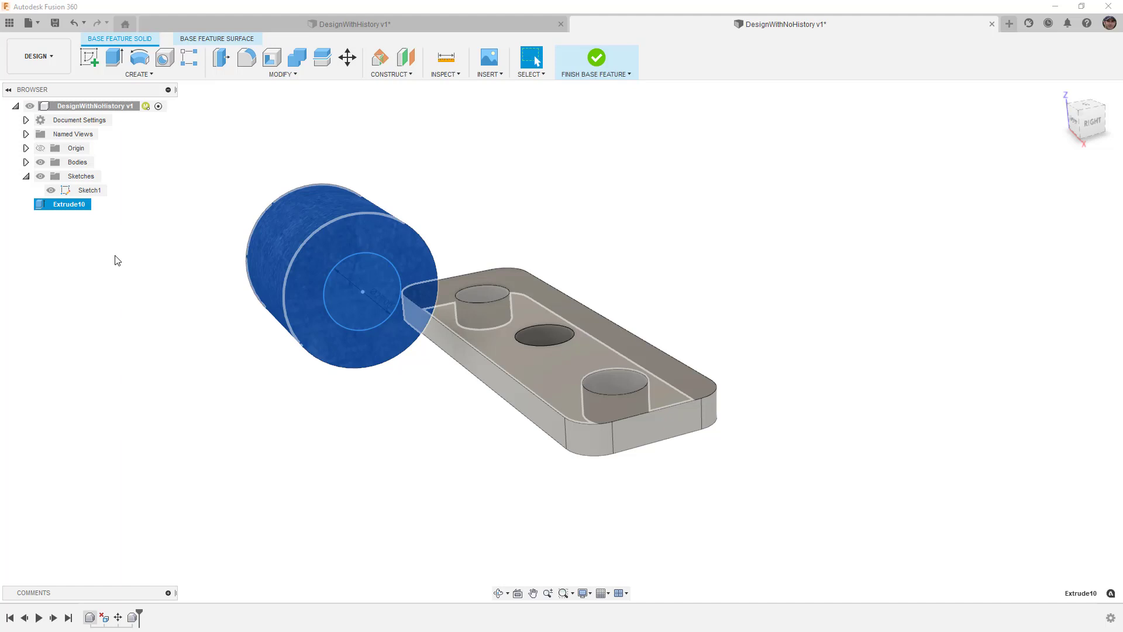
pyautogui.click(166, 264)
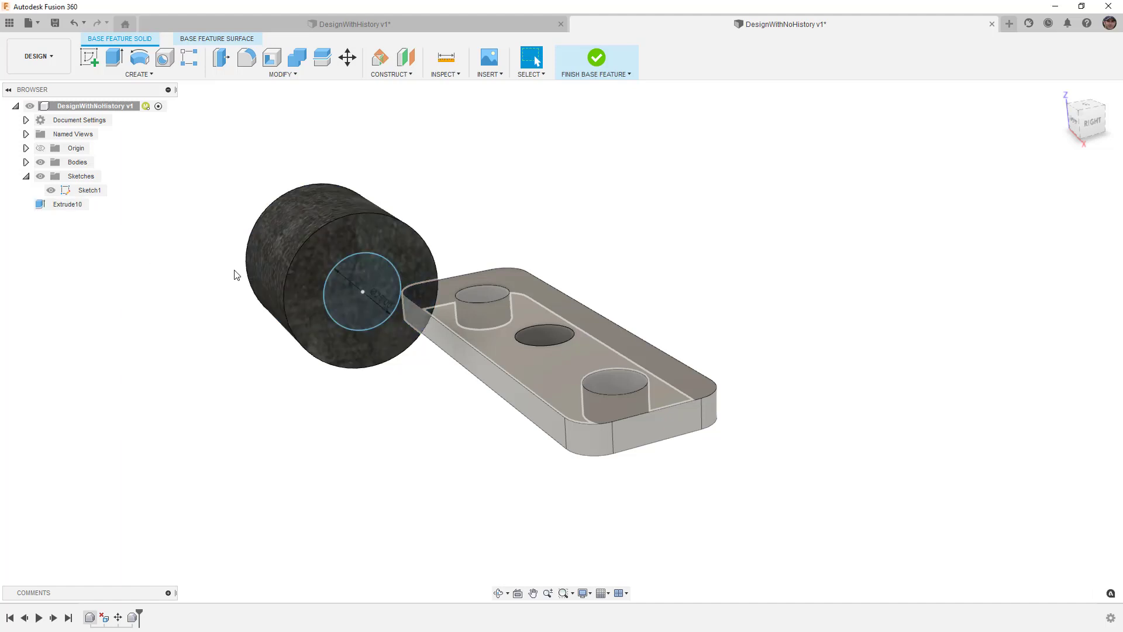
pyautogui.keyDown('shift'); pyautogui.moveTo(234, 275); pyautogui.dragTo(351, 283, button='middle'); pyautogui.keyUp('shift')
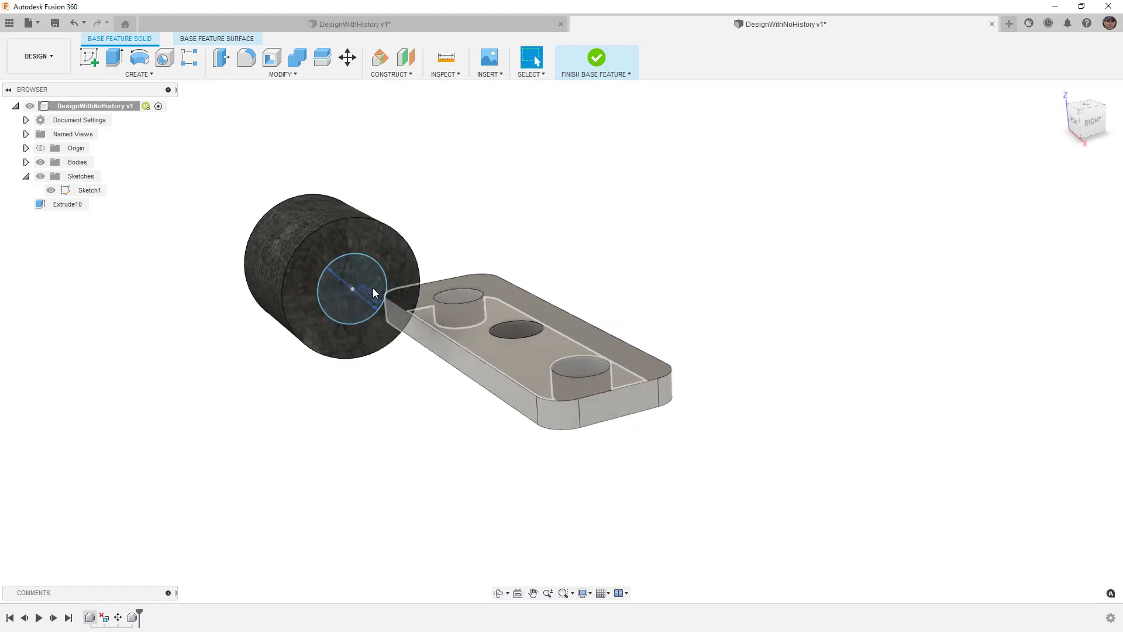
pyautogui.click(52, 190)
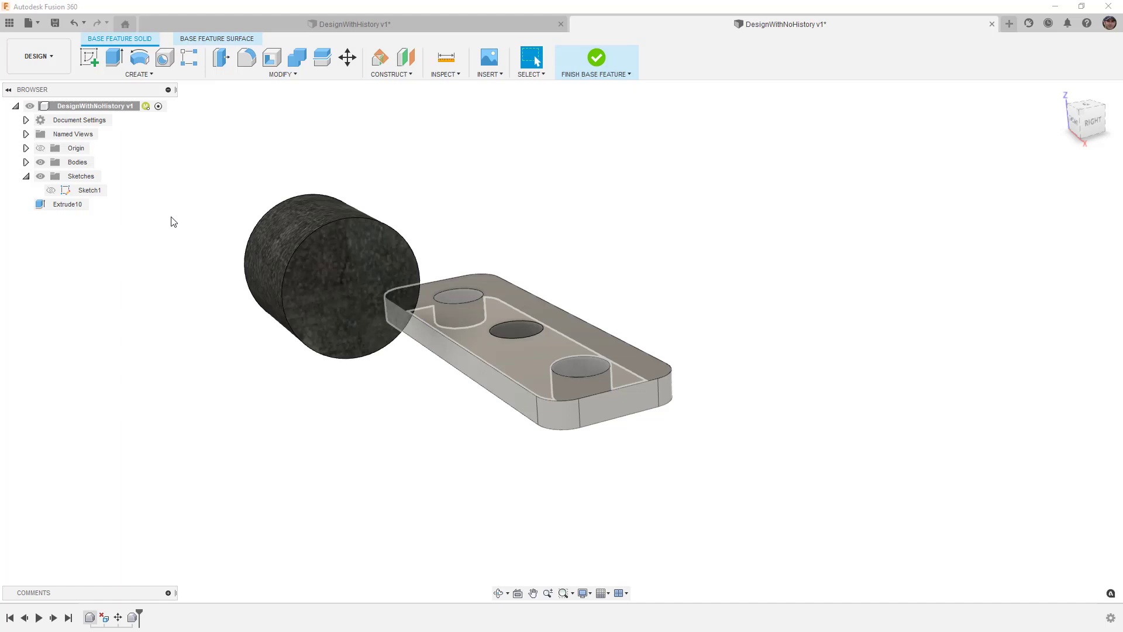
# - Offset the cylinder's curved face to a 12.5 mm radius
pyautogui.click(221, 58)
pyautogui.click(307, 217)
pyautogui.moveTo(304, 204); pyautogui.dragTo(321, 227)
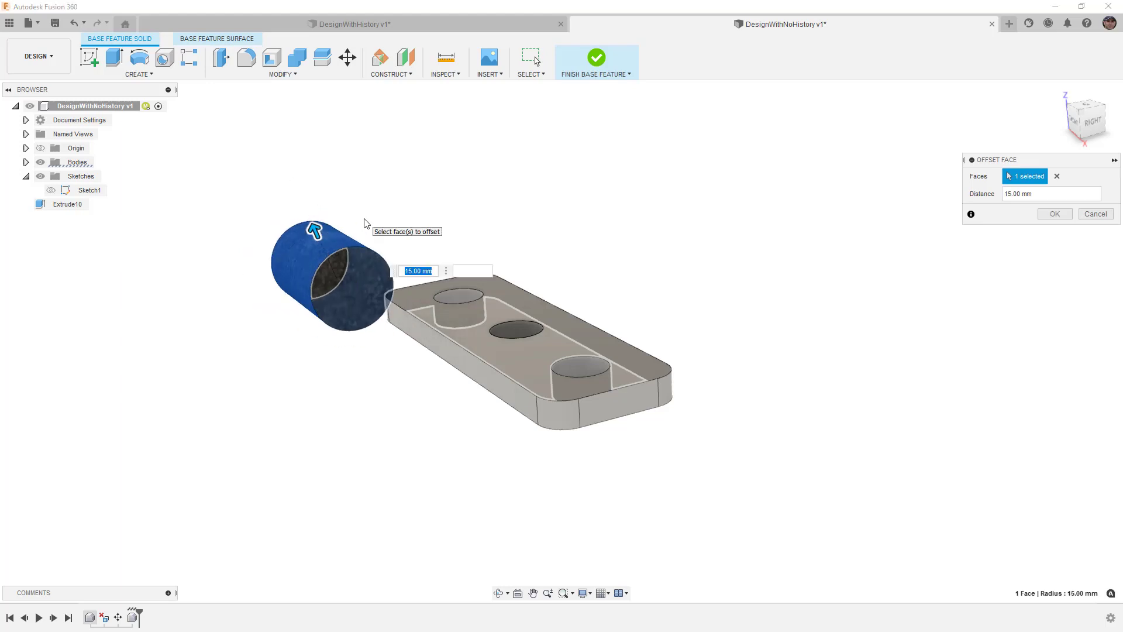
pyautogui.write('12.5')
pyautogui.press('Return')
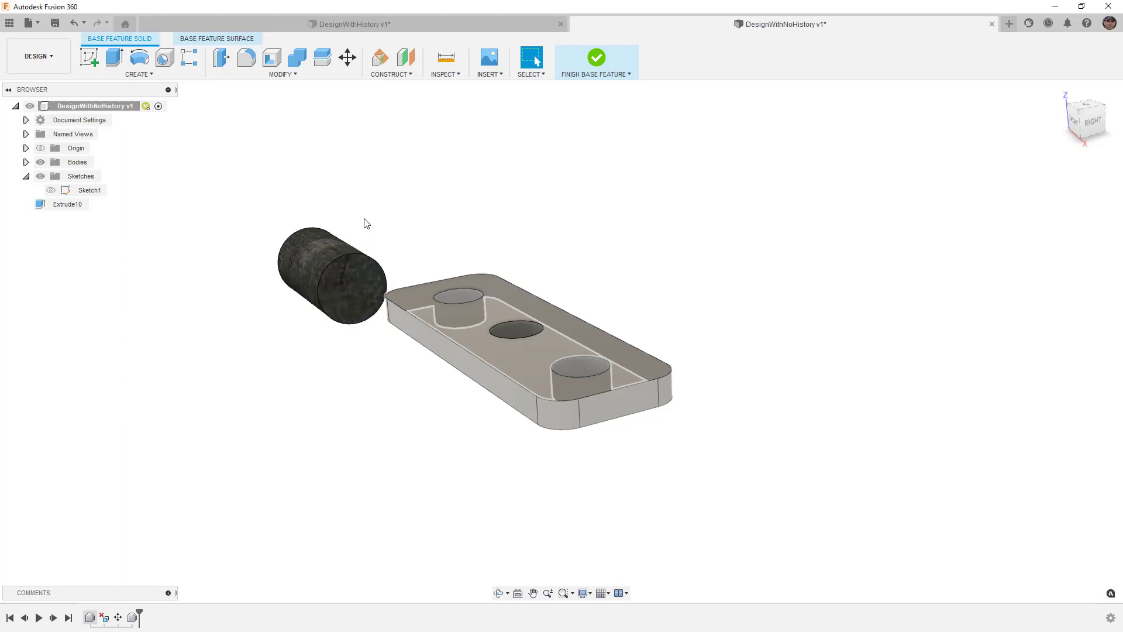
# - Measure the diameter of the circular edge on the cylinder's near end
pyautogui.scroll(3, 353, 253)
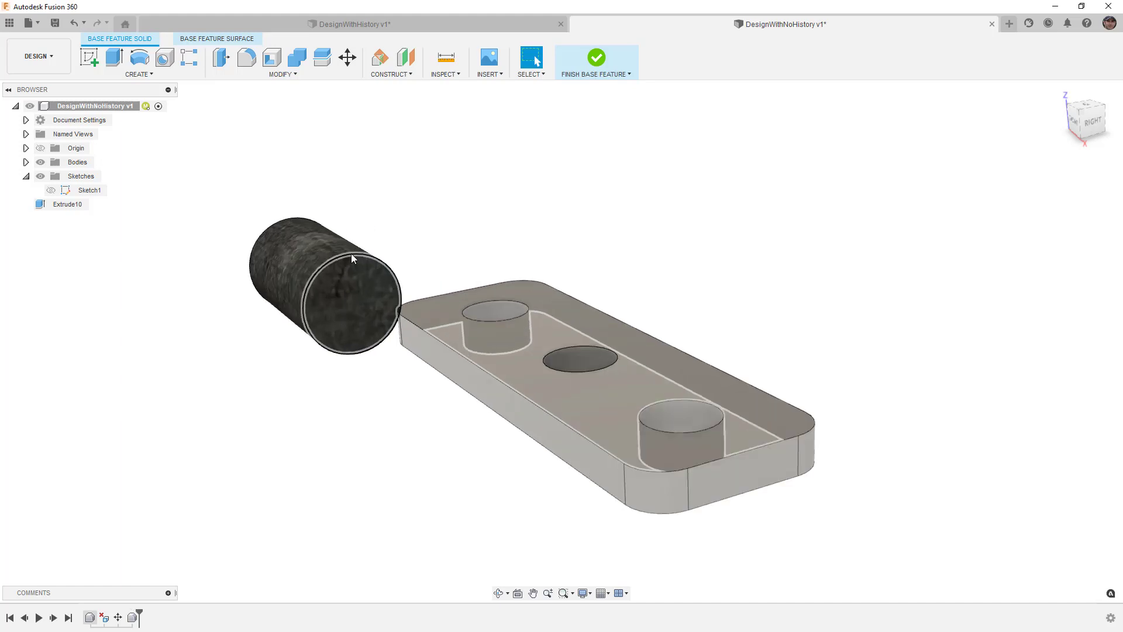
pyautogui.click(447, 56)
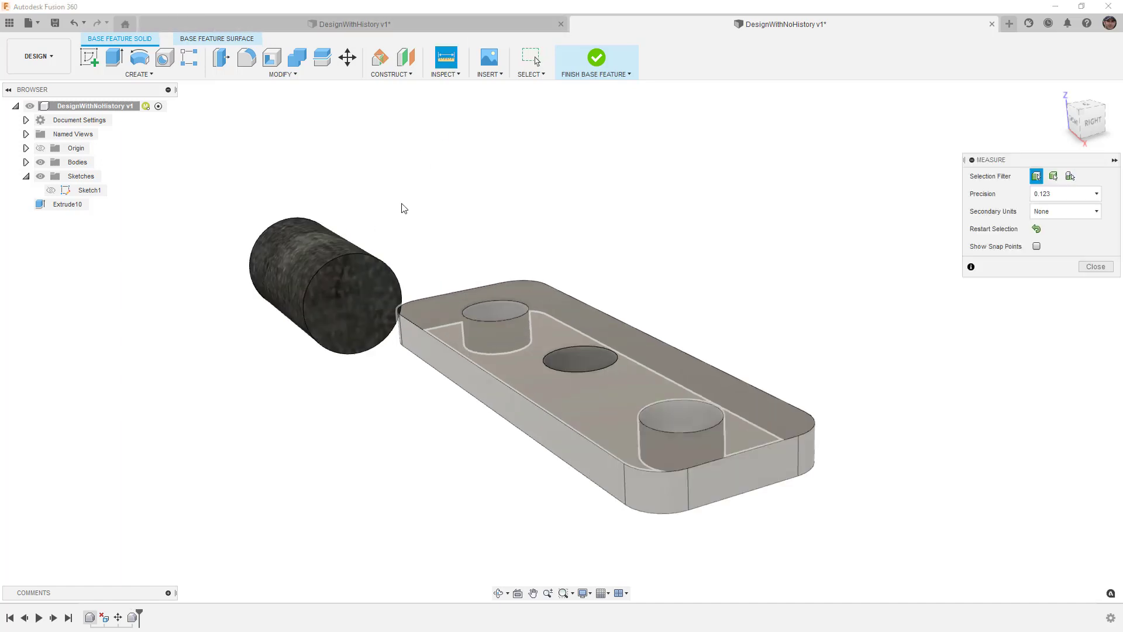
pyautogui.click(371, 262)
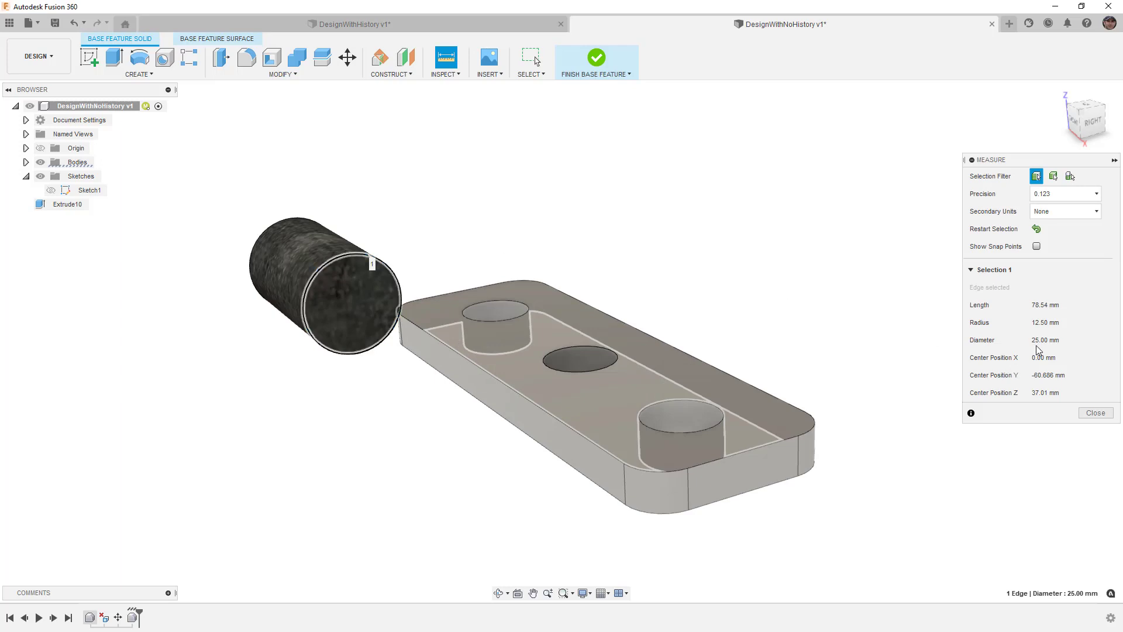
pyautogui.click(1093, 414)
# - Try to delete the plate's middle hole face, and finish editing the base feature
pyautogui.keyDown('shift'); pyautogui.moveTo(464, 228); pyautogui.dragTo(505, 275, button='middle'); pyautogui.keyUp('shift')
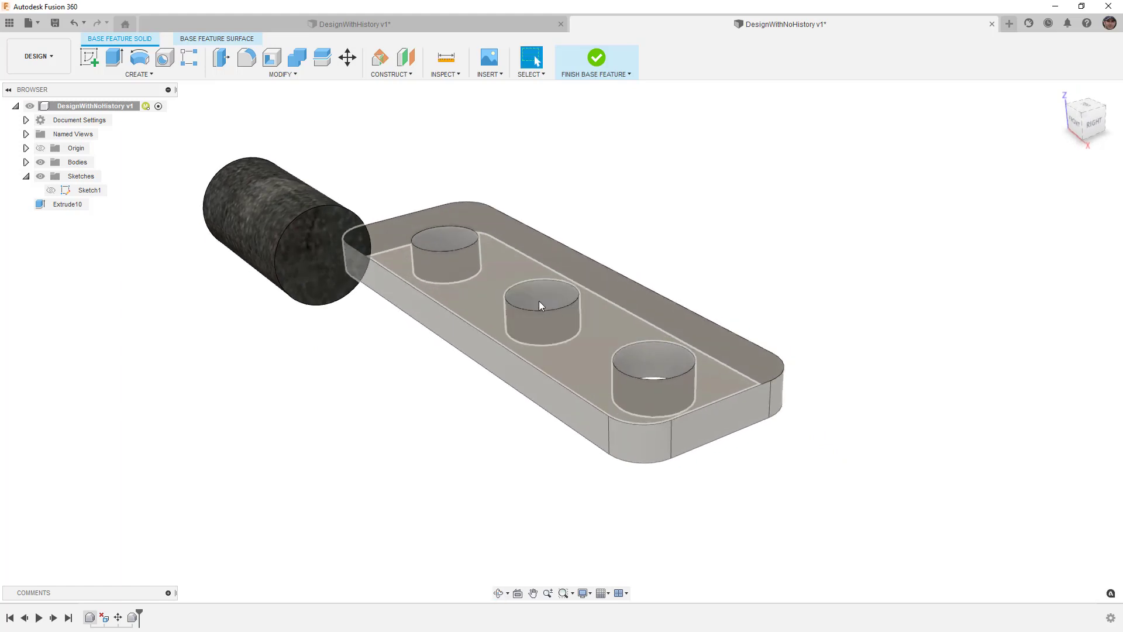
pyautogui.click(539, 305)
pyautogui.press('Delete')
pyautogui.keyDown('shift'); pyautogui.moveTo(371, 310); pyautogui.dragTo(375, 316, button='middle'); pyautogui.keyUp('shift')
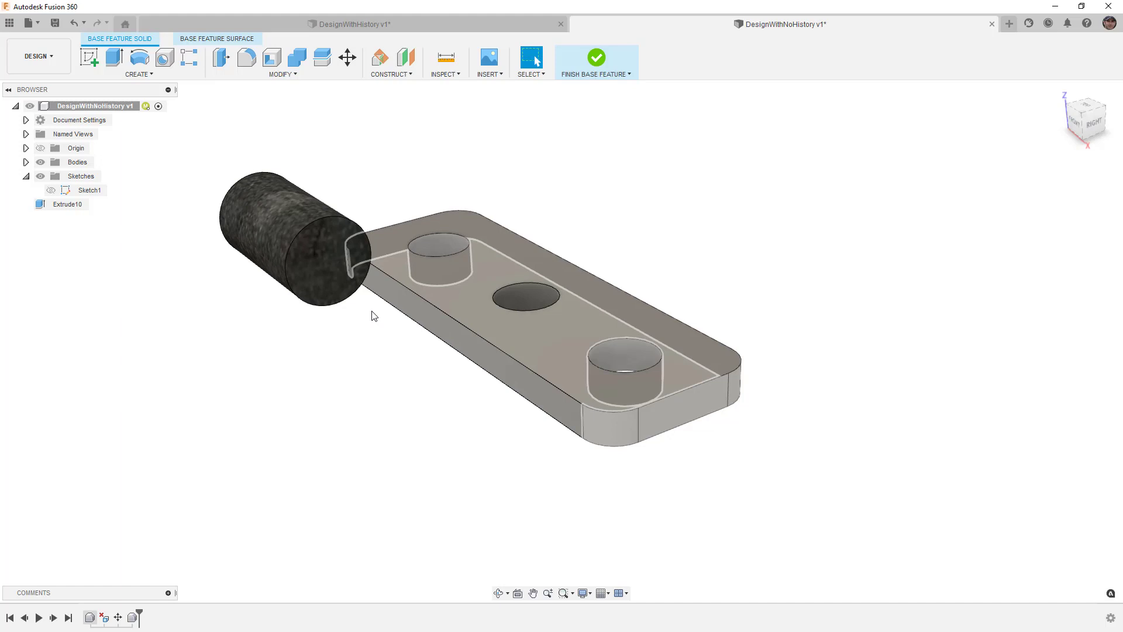
pyautogui.click(596, 58)
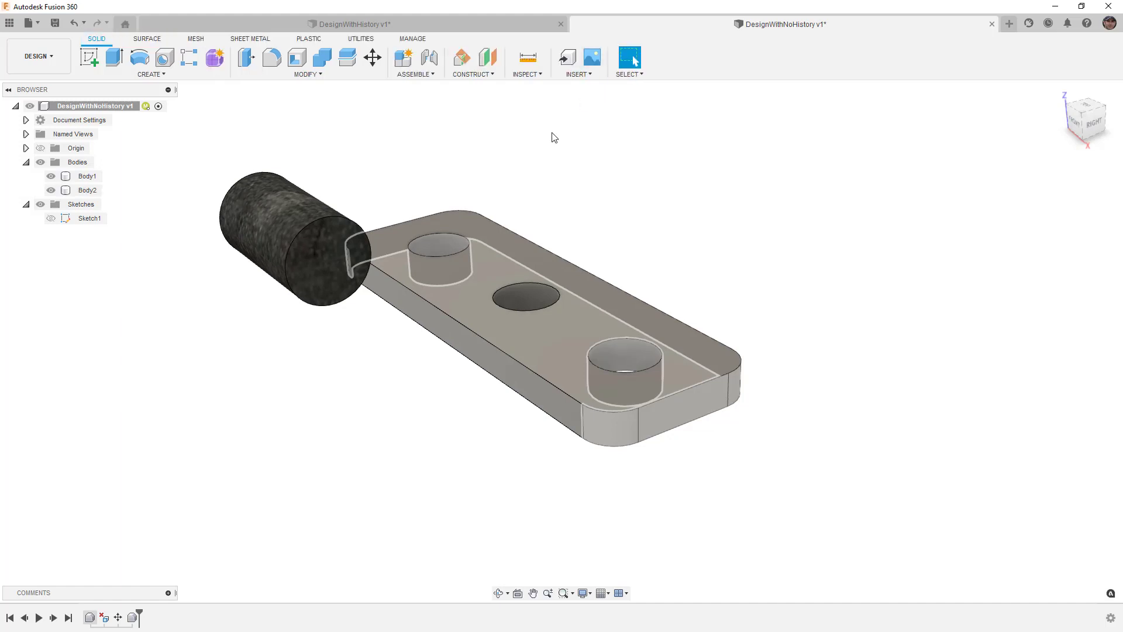
pyautogui.scroll(-3, 506, 183)
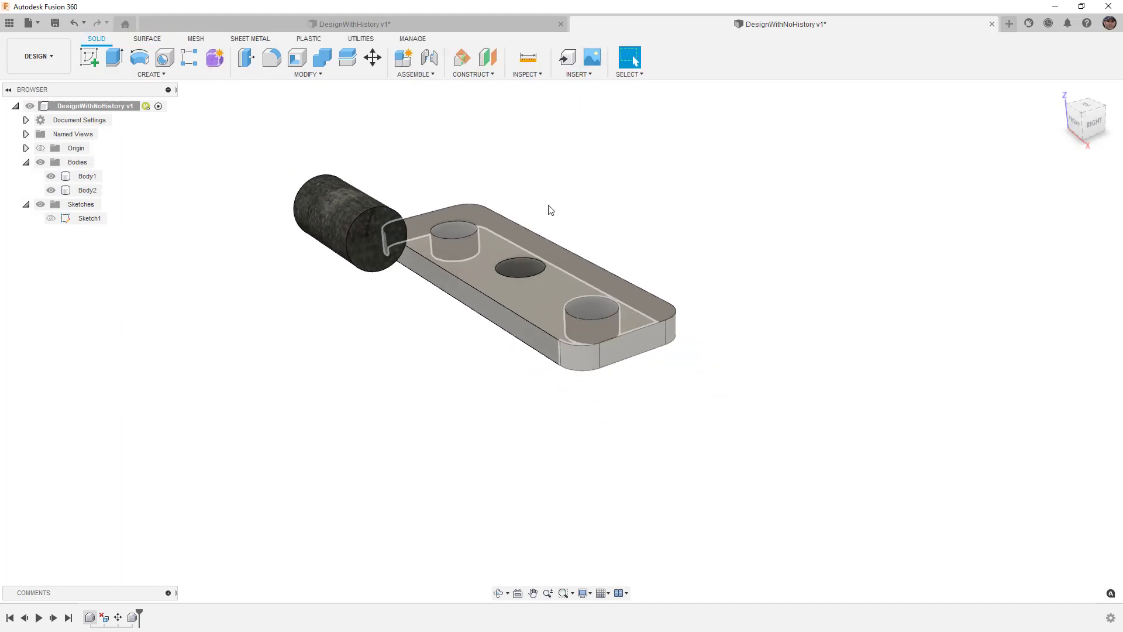
pyautogui.keyDown('shift'); pyautogui.moveTo(575, 219); pyautogui.dragTo(571, 224, button='middle'); pyautogui.keyUp('shift')
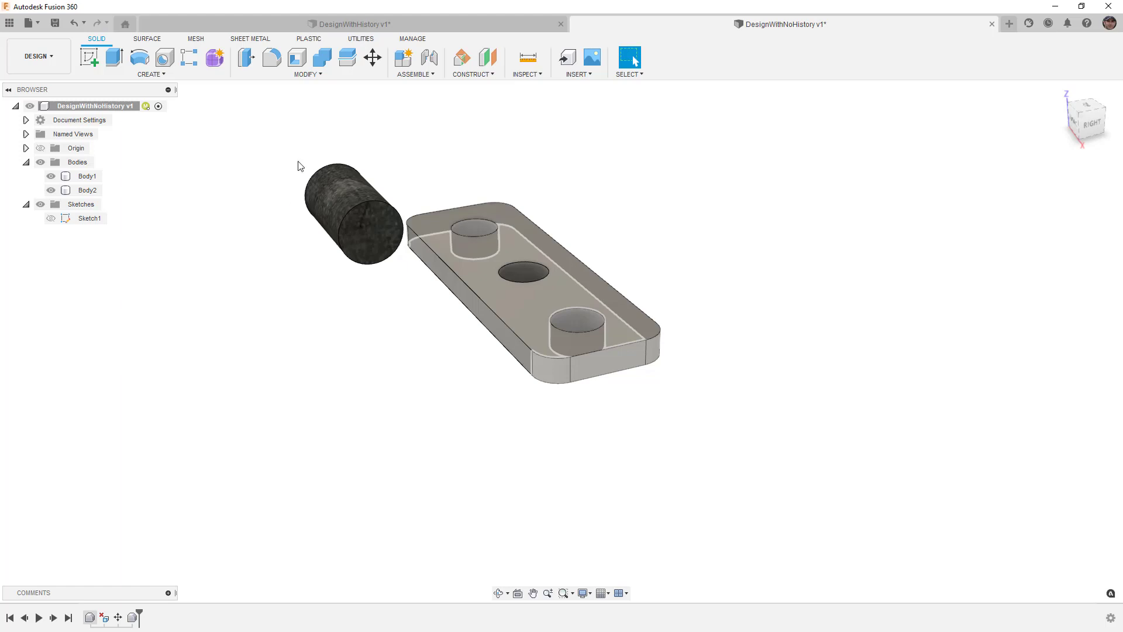
# - Switch to the DesignWithHistory design, highlight its first sketch in the history, and turn off design history capture
pyautogui.click(354, 25)
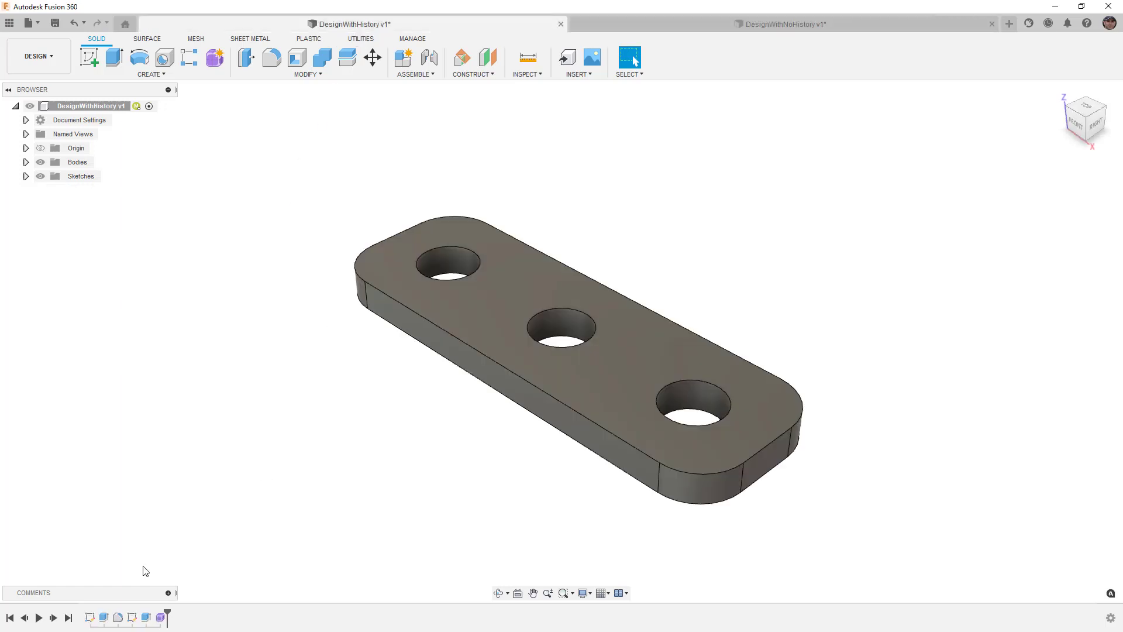
pyautogui.click(89, 617)
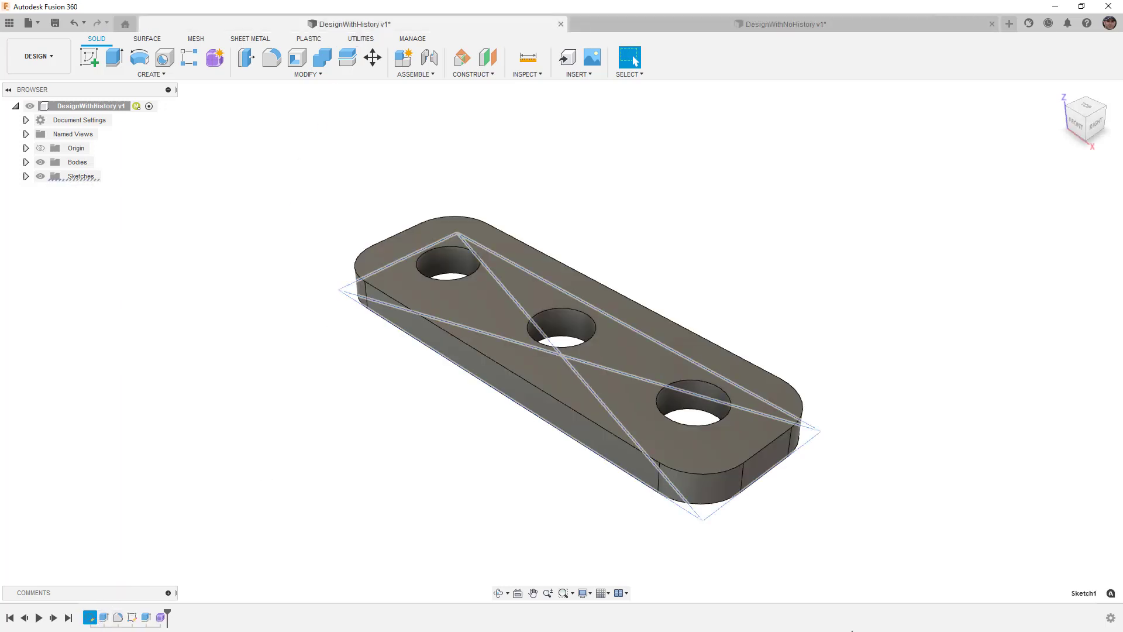
pyautogui.click(1111, 618)
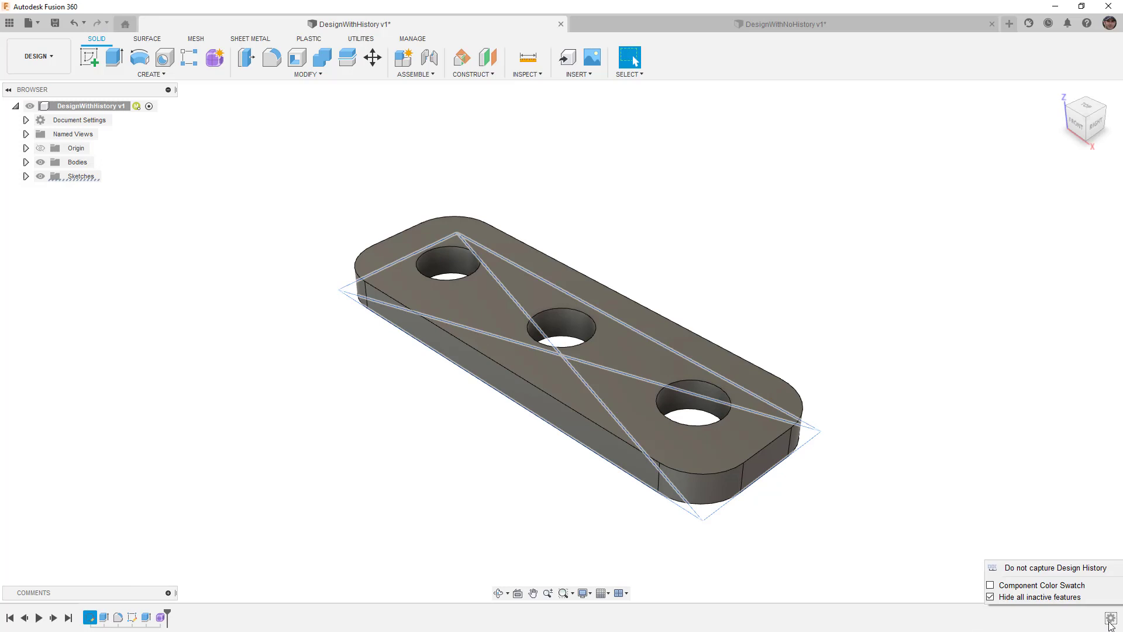
pyautogui.click(1072, 567)
pyautogui.click(579, 337)
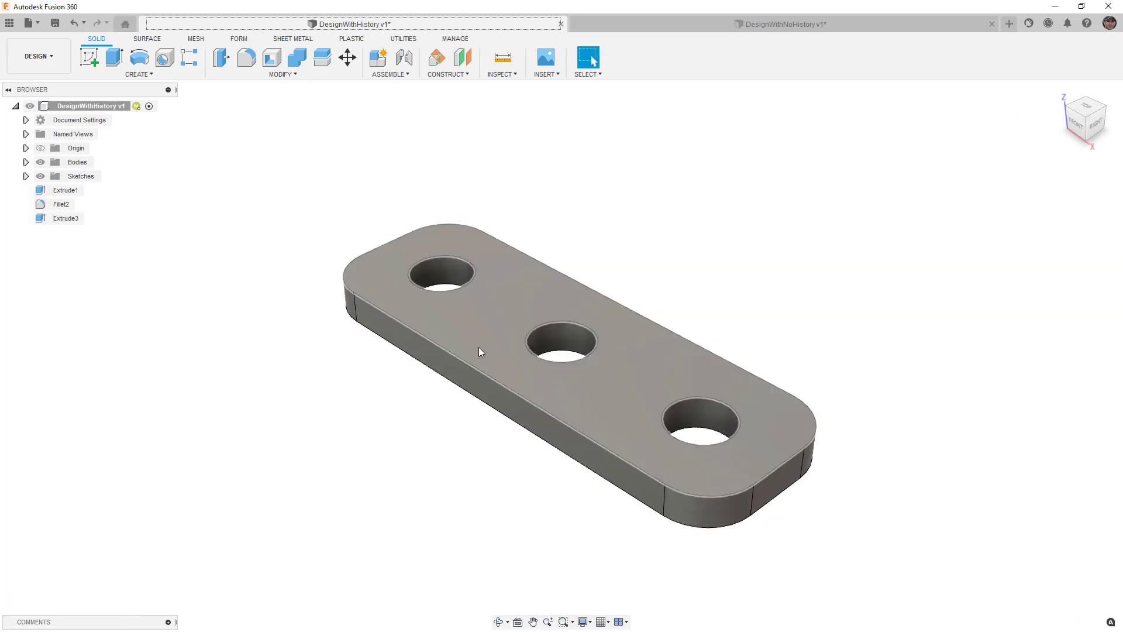
# - Highlight Extrude1, Fillet2 and Extrude3 in turn to examine which faces of the plate each feature covers
pyautogui.click(62, 190)
pyautogui.click(62, 204)
pyautogui.click(65, 220)
pyautogui.click(113, 237)
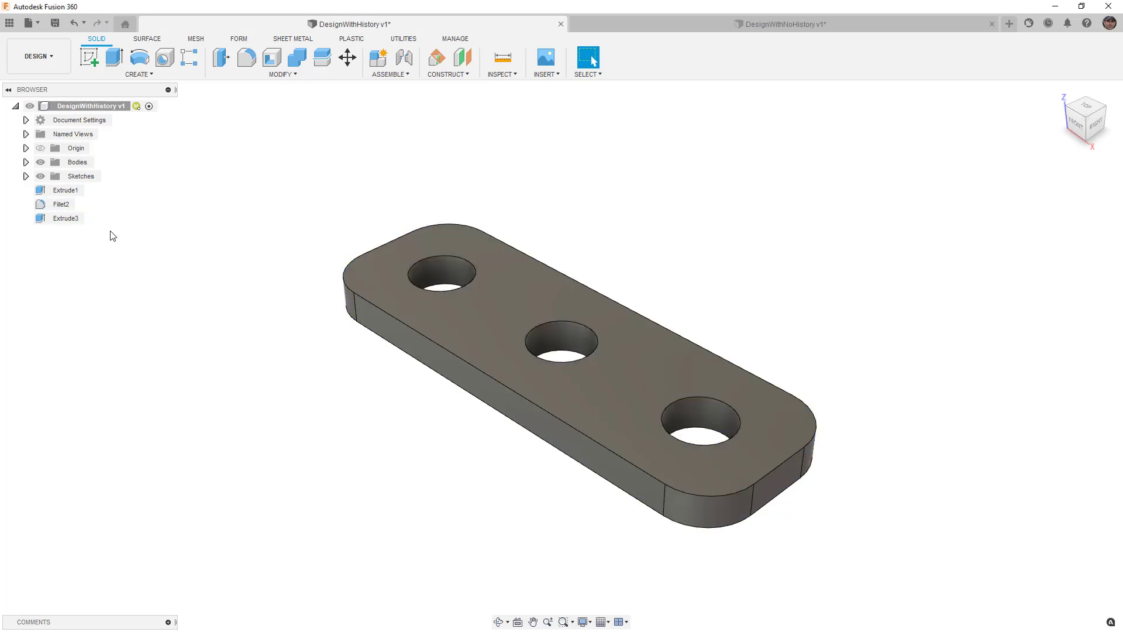
# - Turn design history capture back on for DesignWithHistory and open the plate's base feature for editing
pyautogui.rightClick(94, 106)
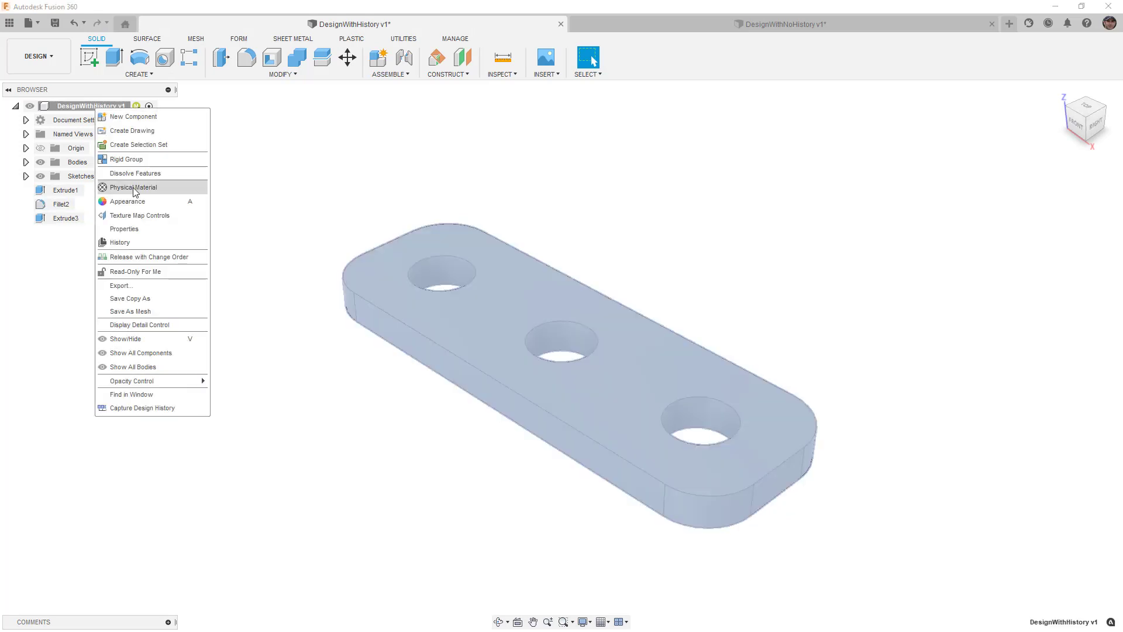
pyautogui.click(144, 407)
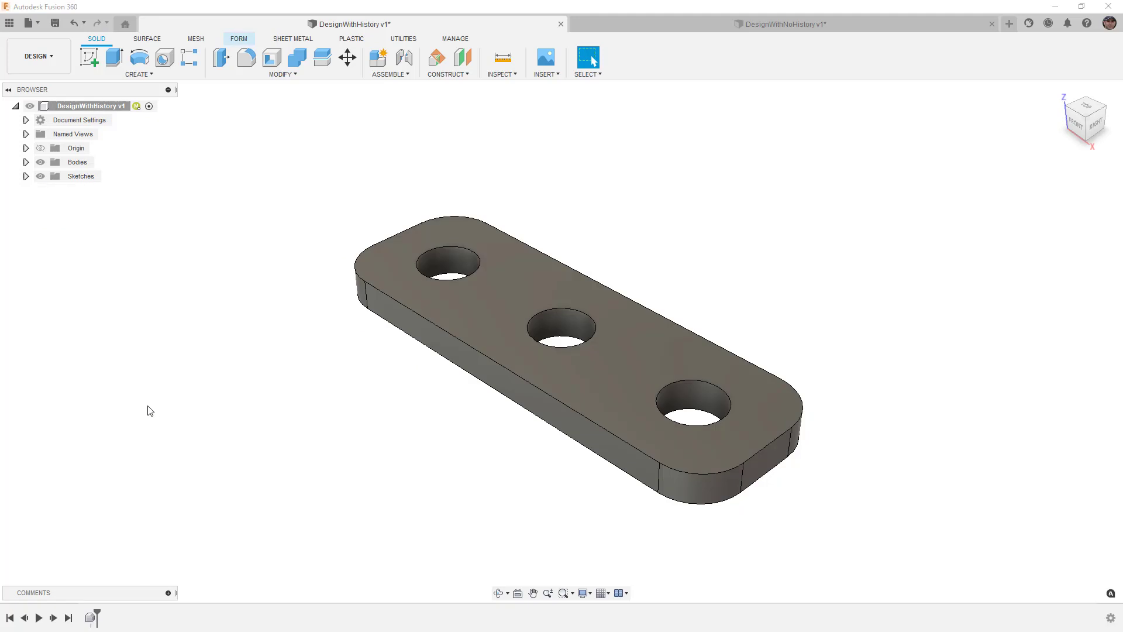
pyautogui.rightClick(92, 618)
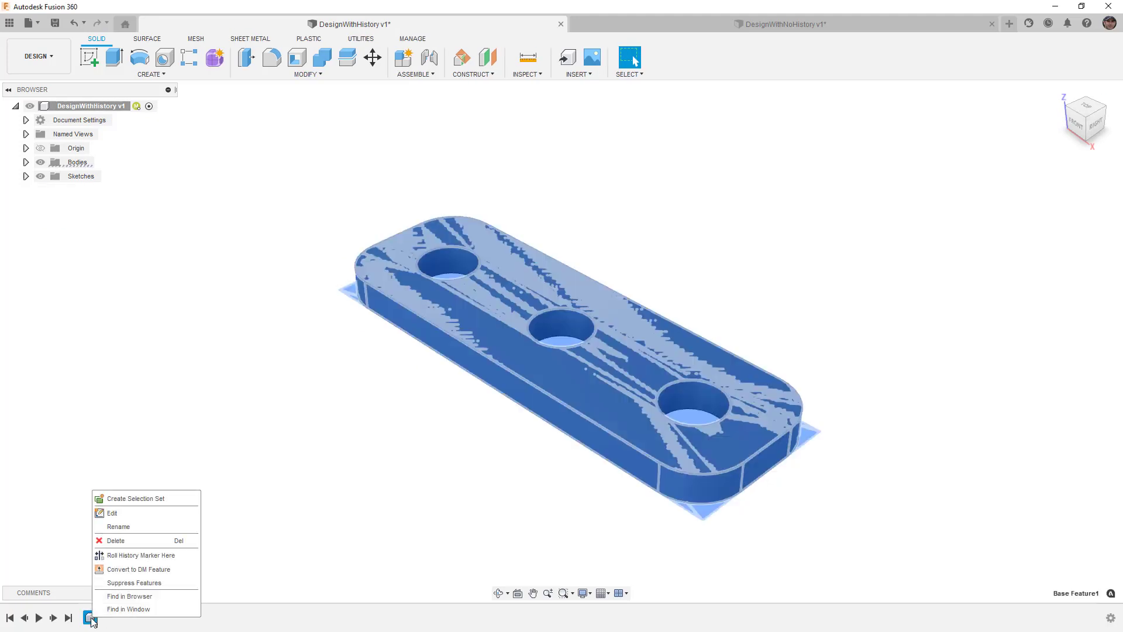
pyautogui.click(128, 516)
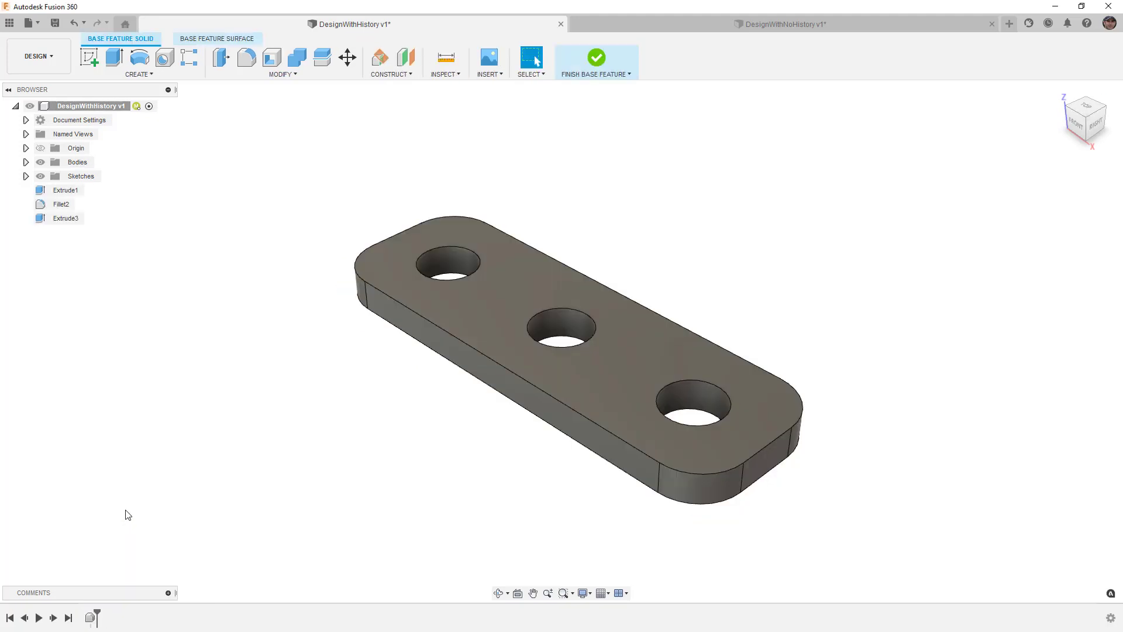
# - Examine the editing options available for Extrude3, Extrude1 and Fillet2 inside the base feature
pyautogui.click(57, 203)
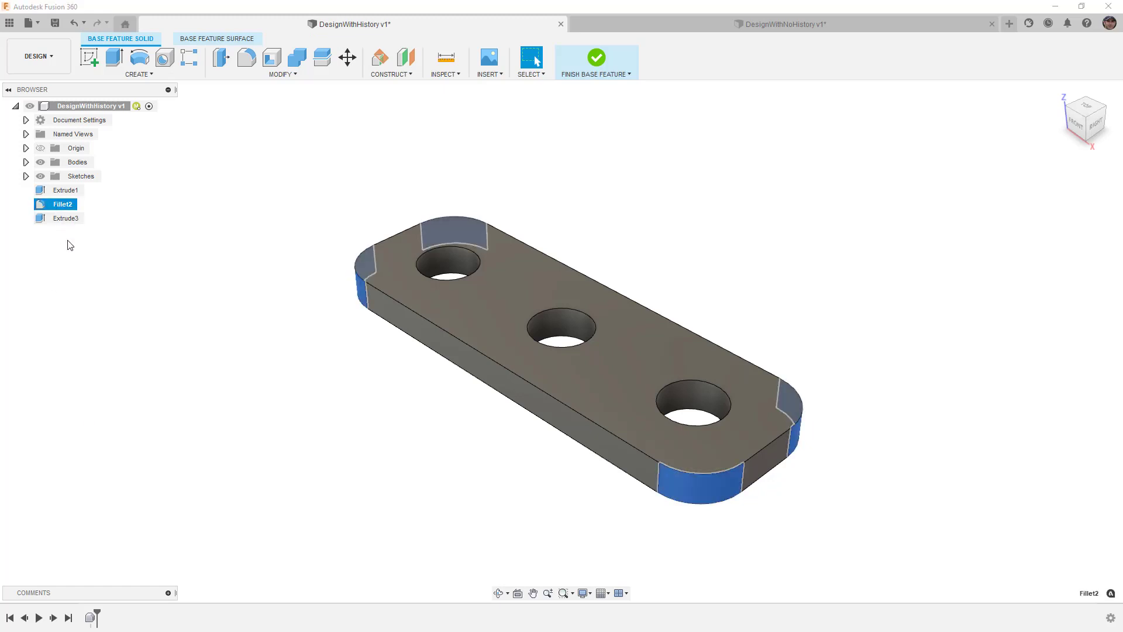
pyautogui.click(63, 220)
pyautogui.rightClick(63, 219)
pyautogui.rightClick(62, 192)
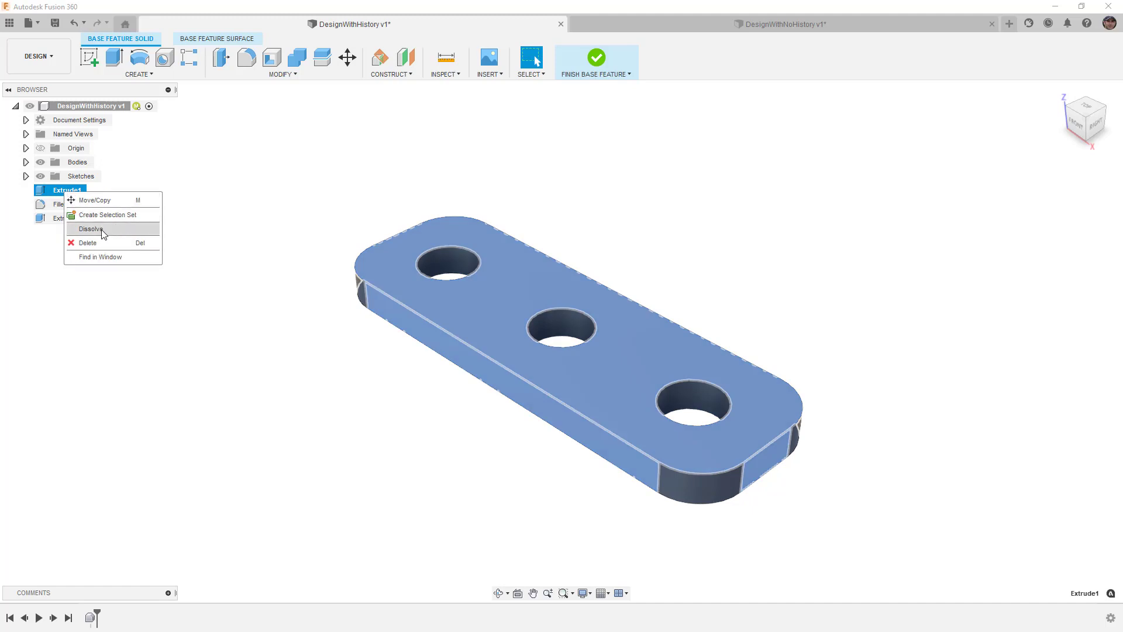
pyautogui.click(58, 204)
pyautogui.rightClick(58, 204)
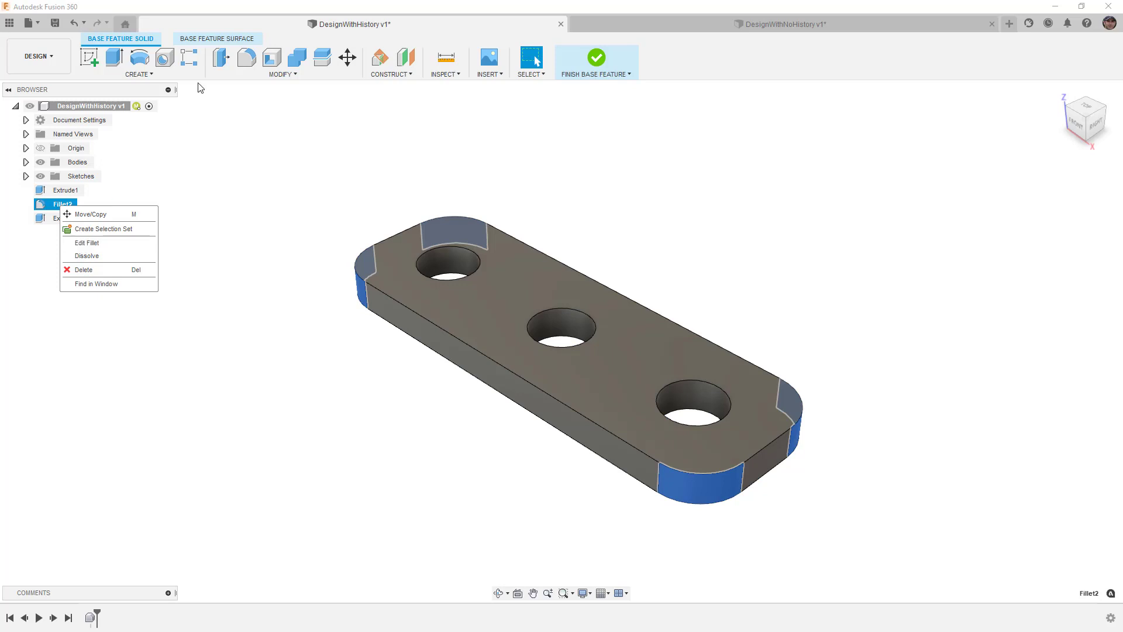
pyautogui.press('Escape')
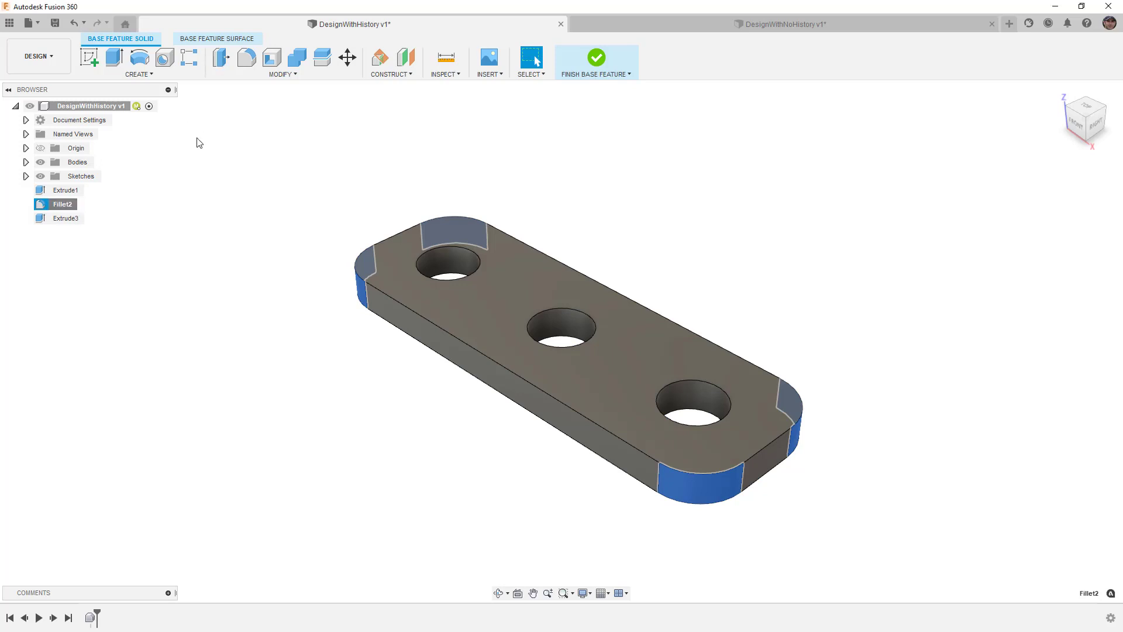
pyautogui.press('Escape')
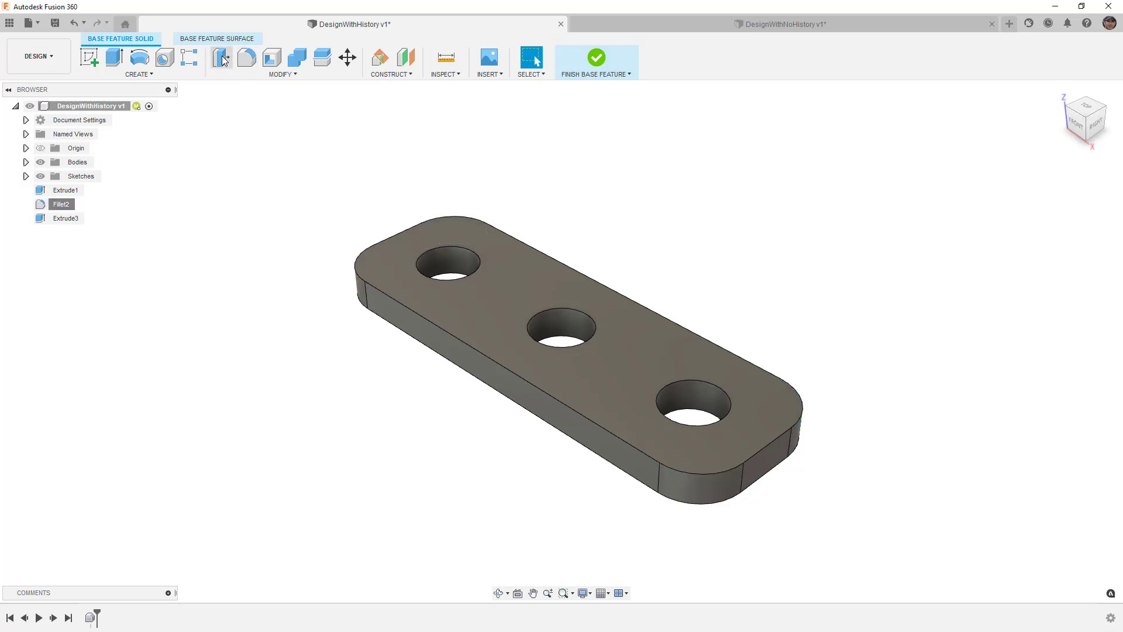
# - Offset the plate's top face upward by 10 mm
pyautogui.click(221, 56)
pyautogui.click(470, 282)
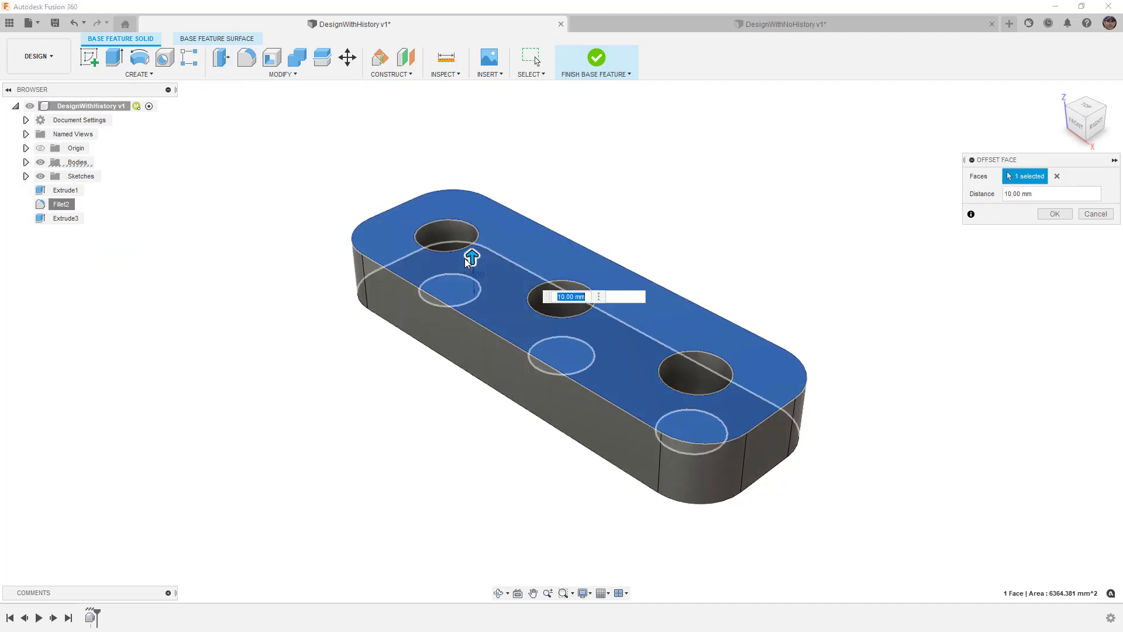
pyautogui.click(1055, 213)
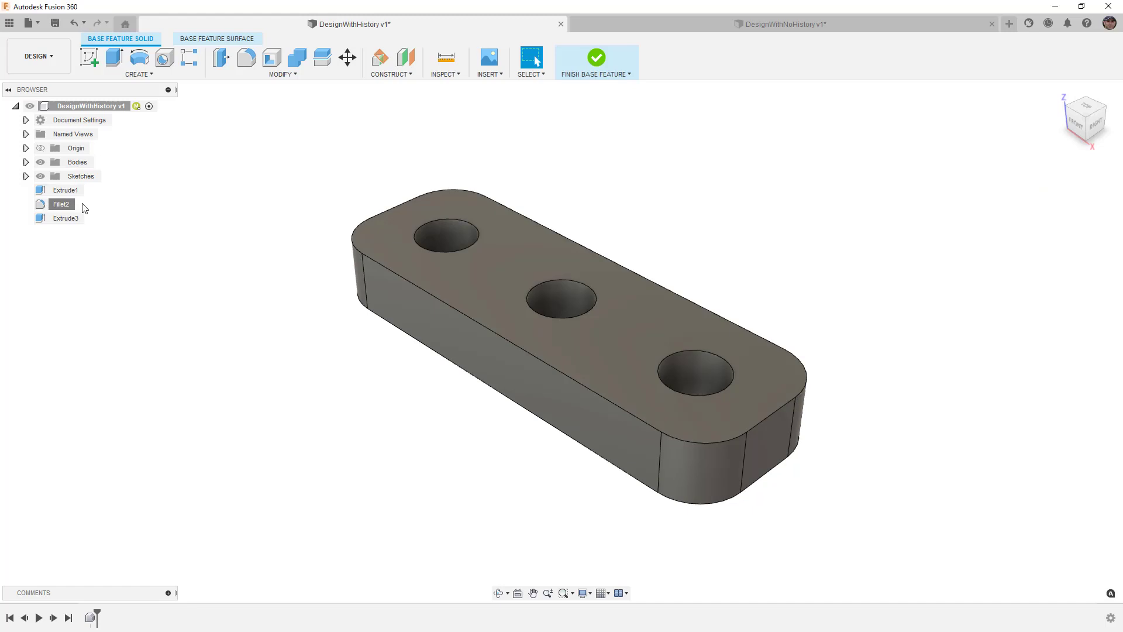
# - Dissolve the Extrude1 and Extrude3 features, keeping their geometry in the plate
pyautogui.click(70, 191)
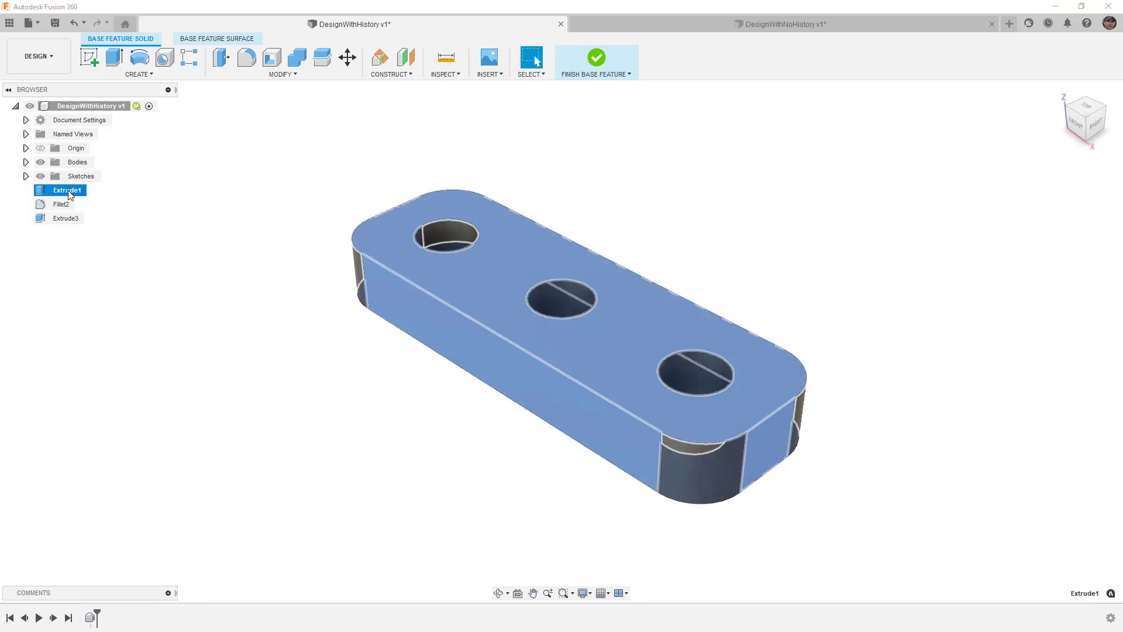
pyautogui.rightClick(67, 194)
pyautogui.click(88, 230)
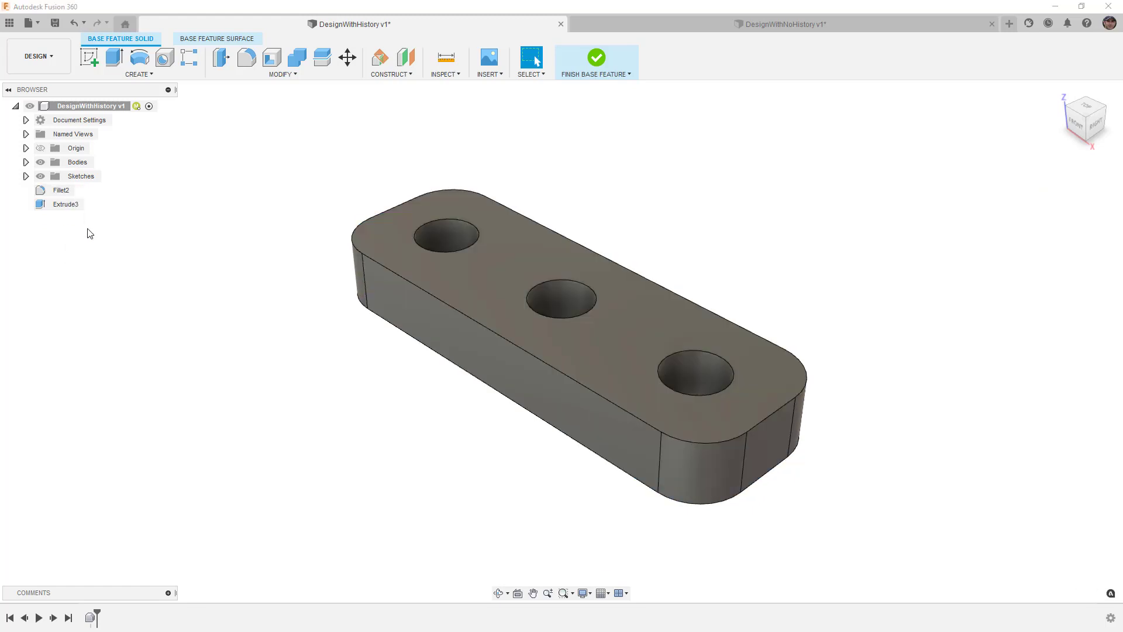
pyautogui.rightClick(68, 206)
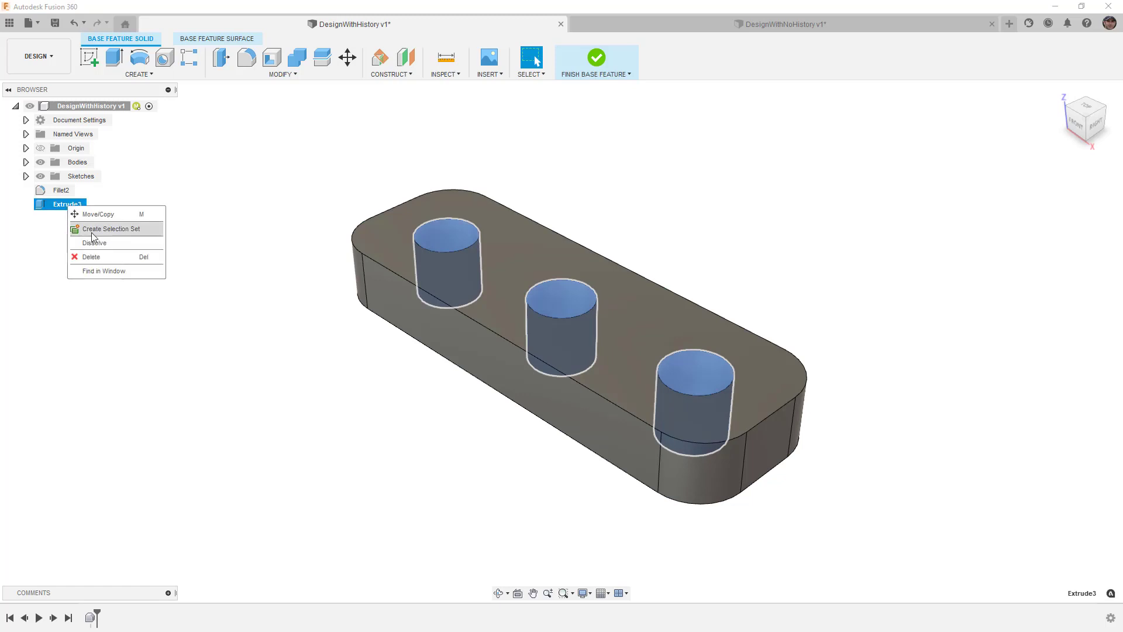
pyautogui.click(95, 242)
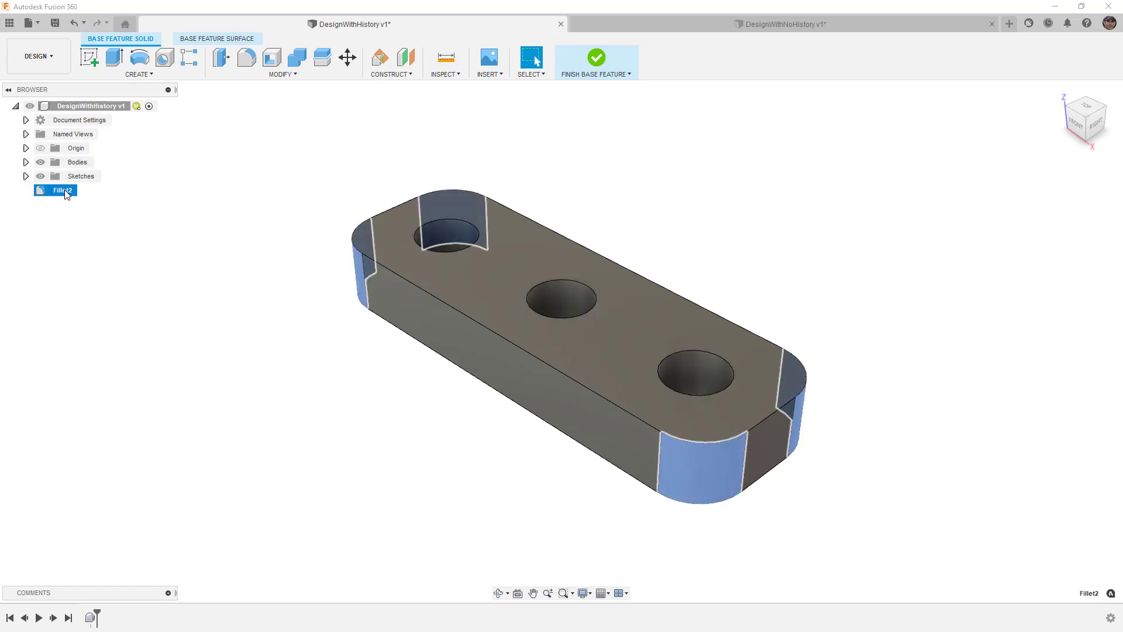
# - Finish the base feature and switch to the DesignWithNoHistory design
pyautogui.click(597, 58)
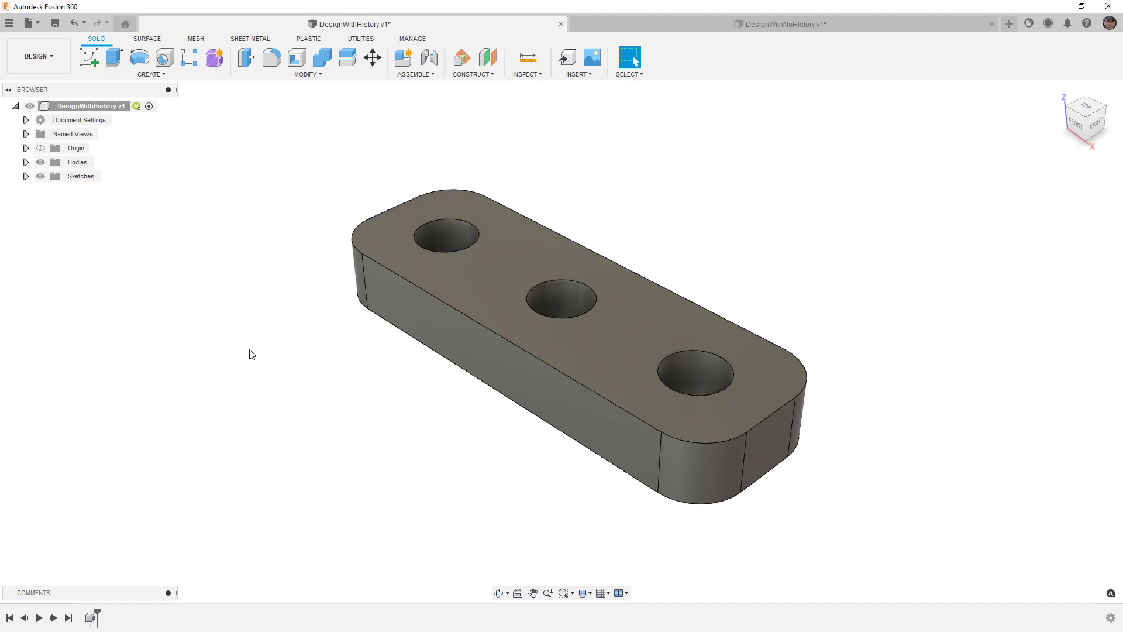
pyautogui.click(187, 75)
pyautogui.click(687, 24)
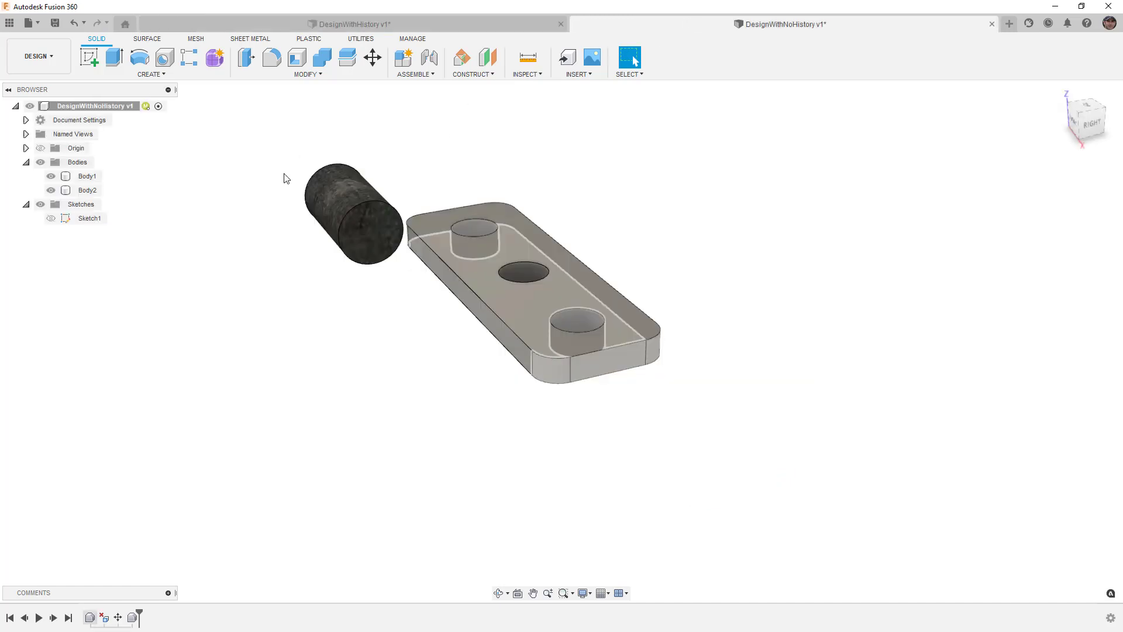